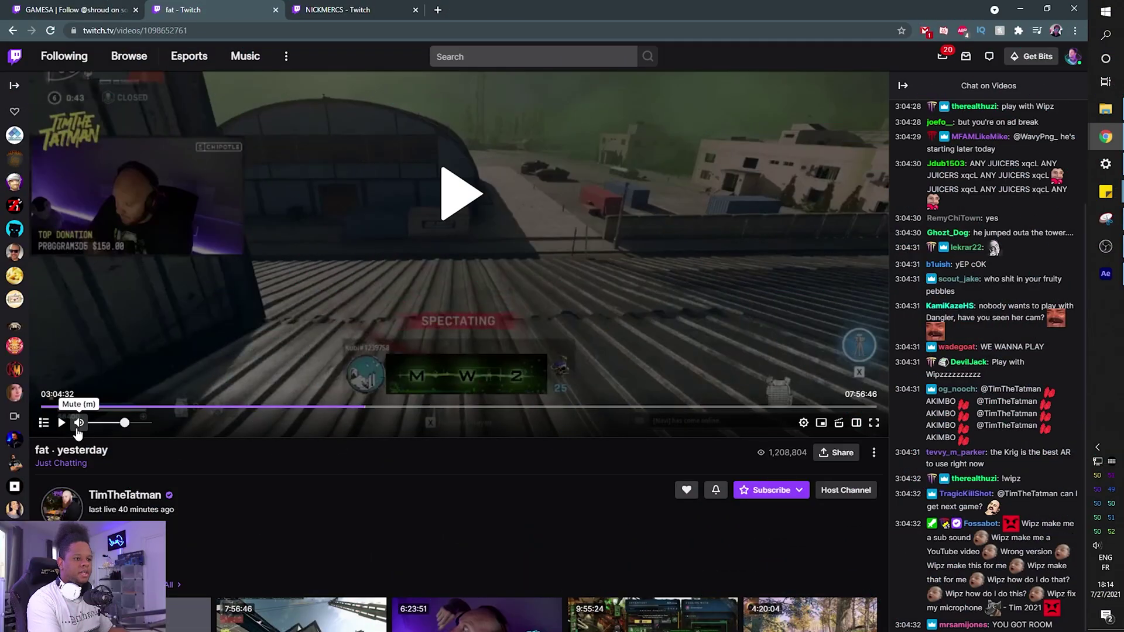
Step: Drag the volume to zero, start the 'fat' VOD playing, and scroll below the player
{"action": "left_click_drag", "start_coordinate": [124, 422], "coordinate": [88, 423]}
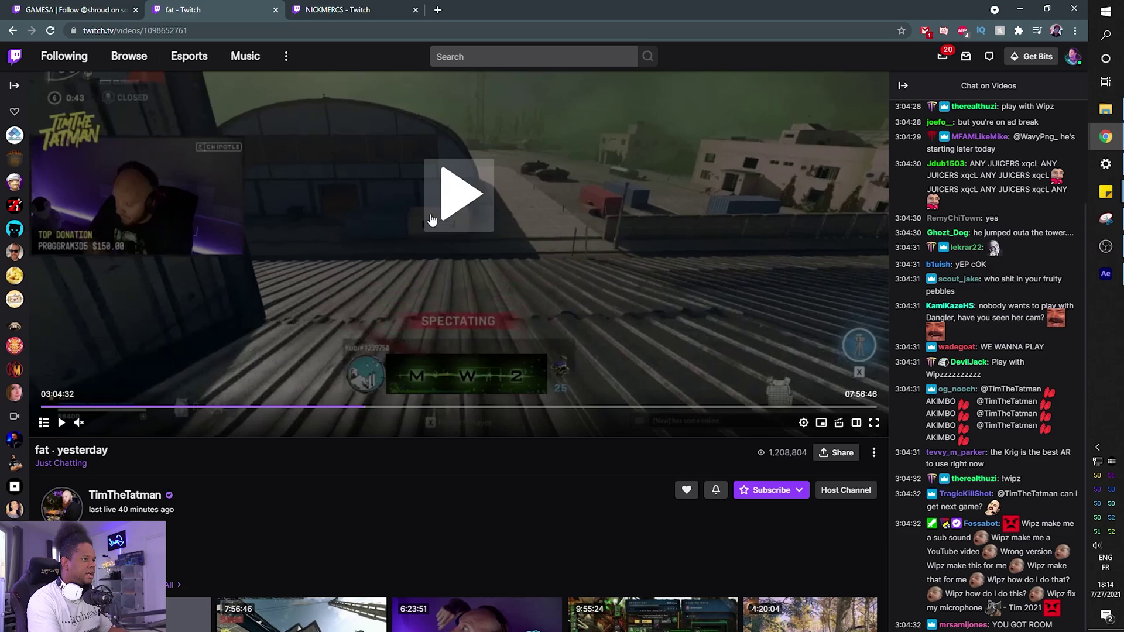
{"action": "left_click", "coordinate": [431, 220]}
{"action": "scroll", "coordinate": [261, 467], "scroll_direction": "up", "scroll_amount": 2}
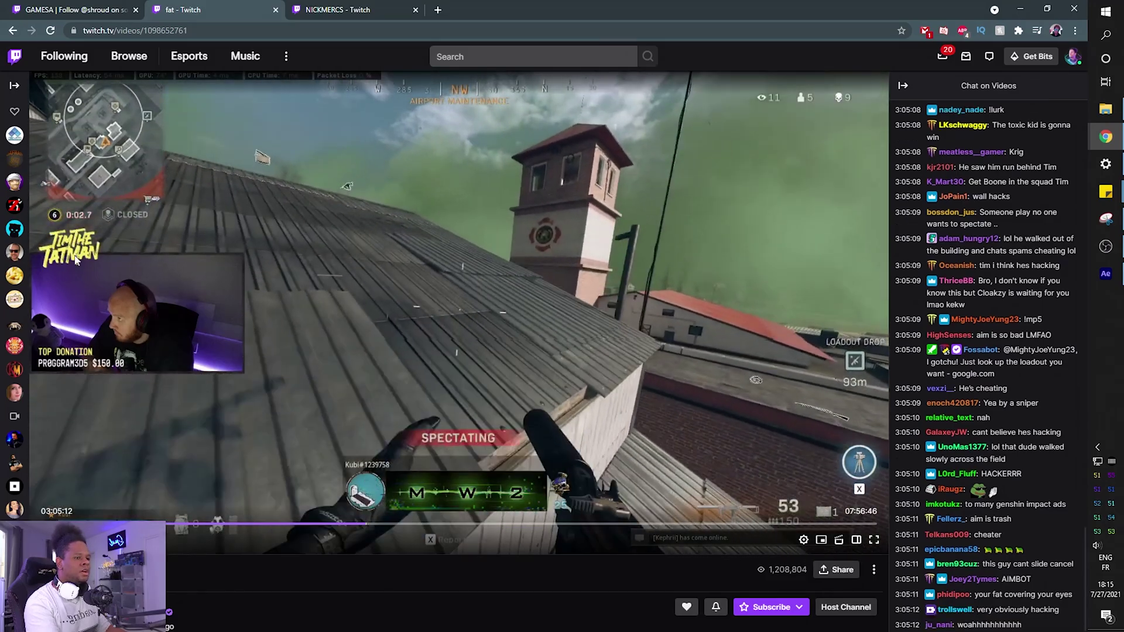
{"action": "scroll", "coordinate": [75, 260], "scroll_direction": "down", "scroll_amount": 6}
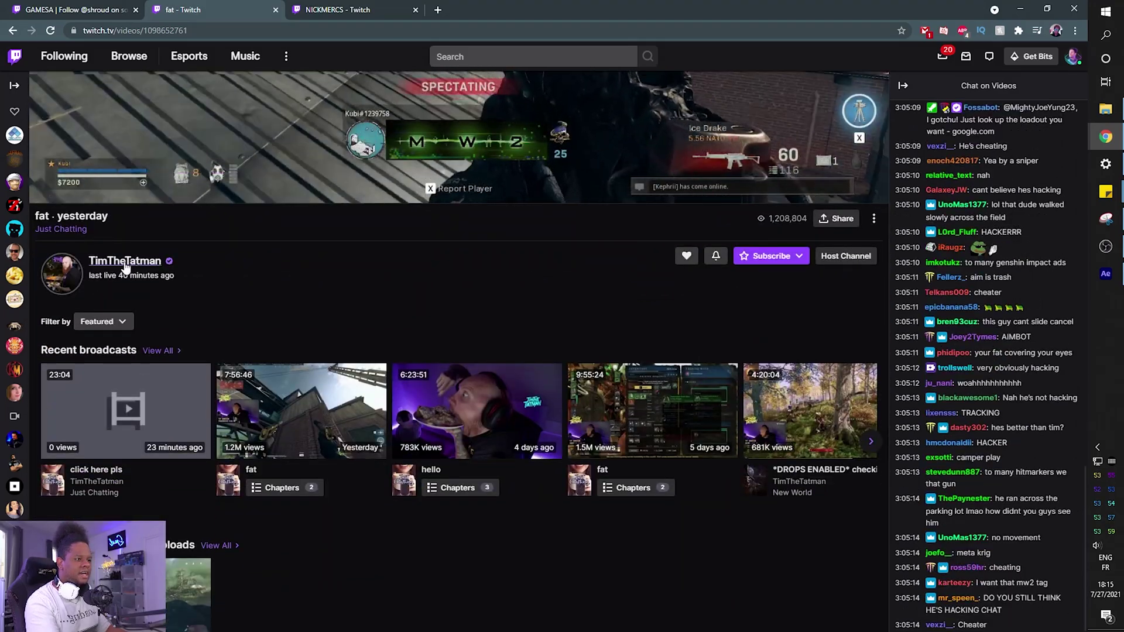
Step: Go to TimTheTatman's channel, pause the hosted stream, and browse his About page panels
{"action": "left_click", "coordinate": [125, 261]}
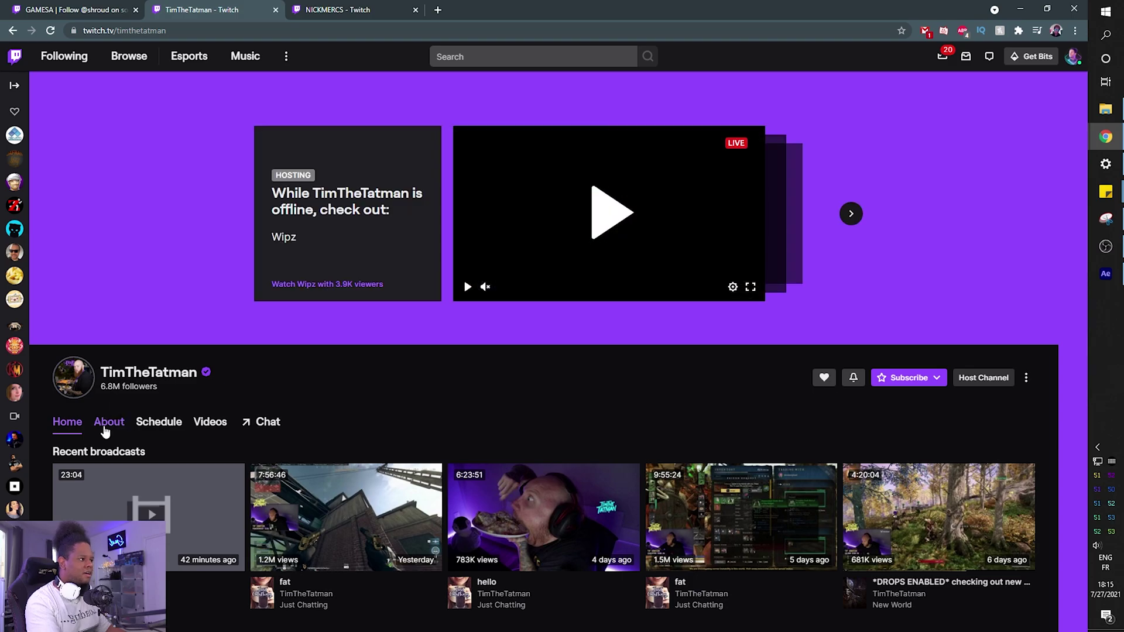
{"action": "left_click", "coordinate": [467, 286]}
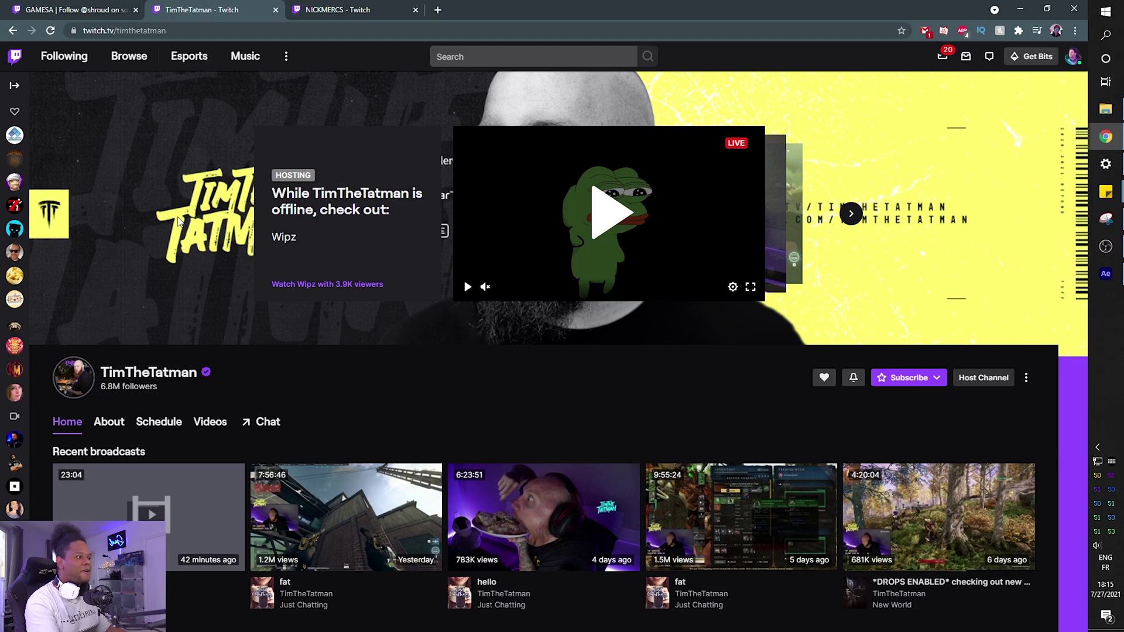
{"action": "left_click", "coordinate": [114, 427]}
{"action": "scroll", "coordinate": [300, 378], "scroll_direction": "down", "scroll_amount": 5}
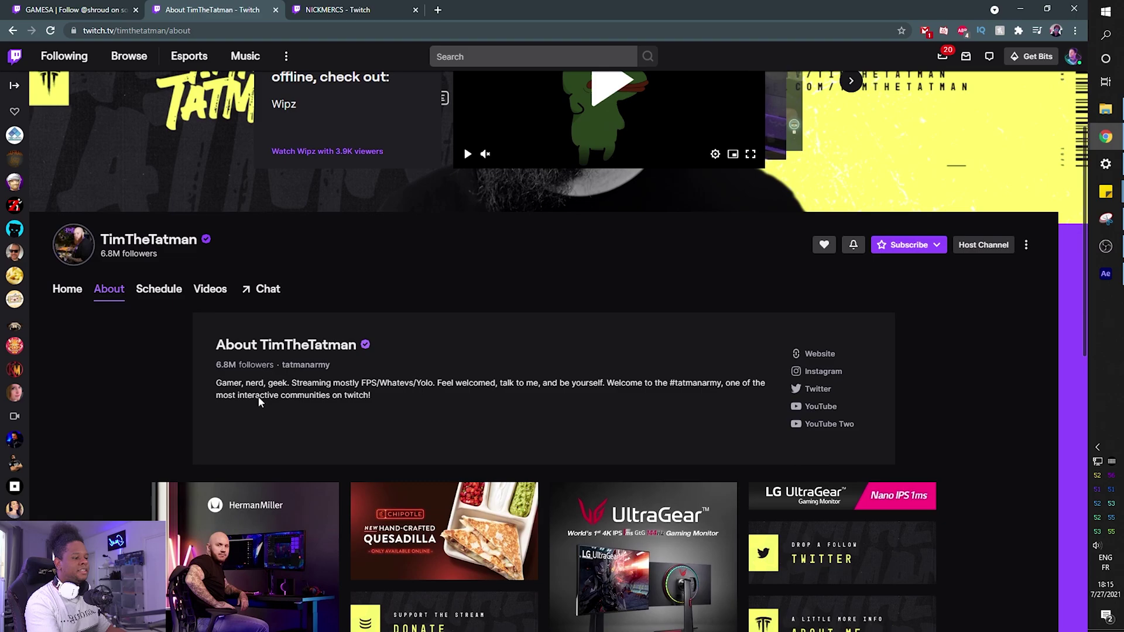
{"action": "scroll", "coordinate": [245, 383], "scroll_direction": "down", "scroll_amount": 4}
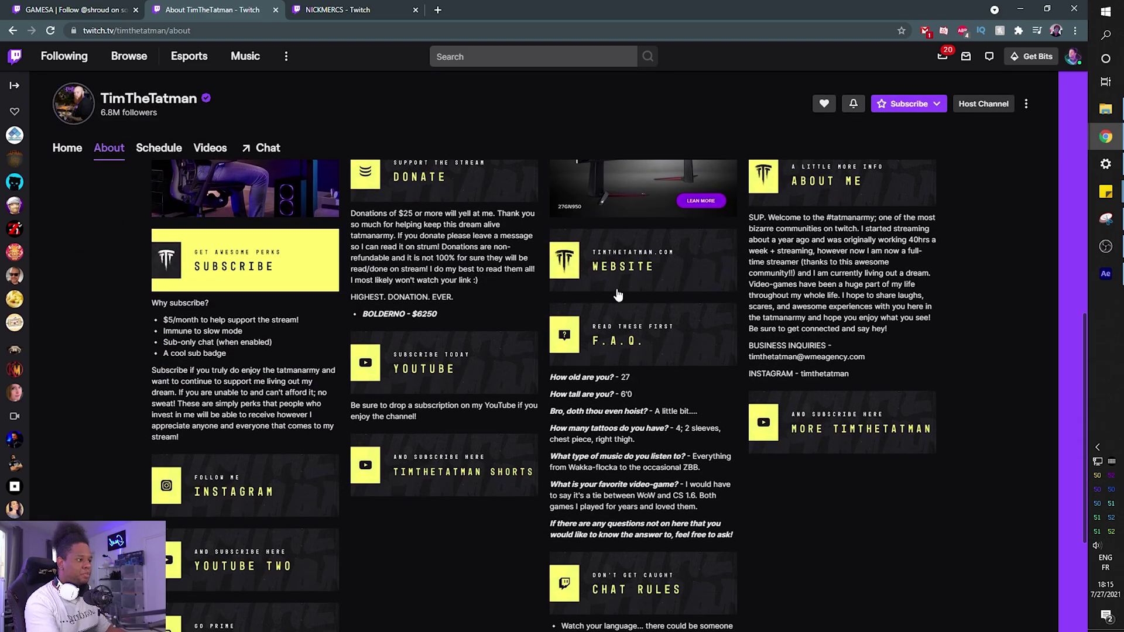
{"action": "scroll", "coordinate": [478, 391], "scroll_direction": "down", "scroll_amount": 3}
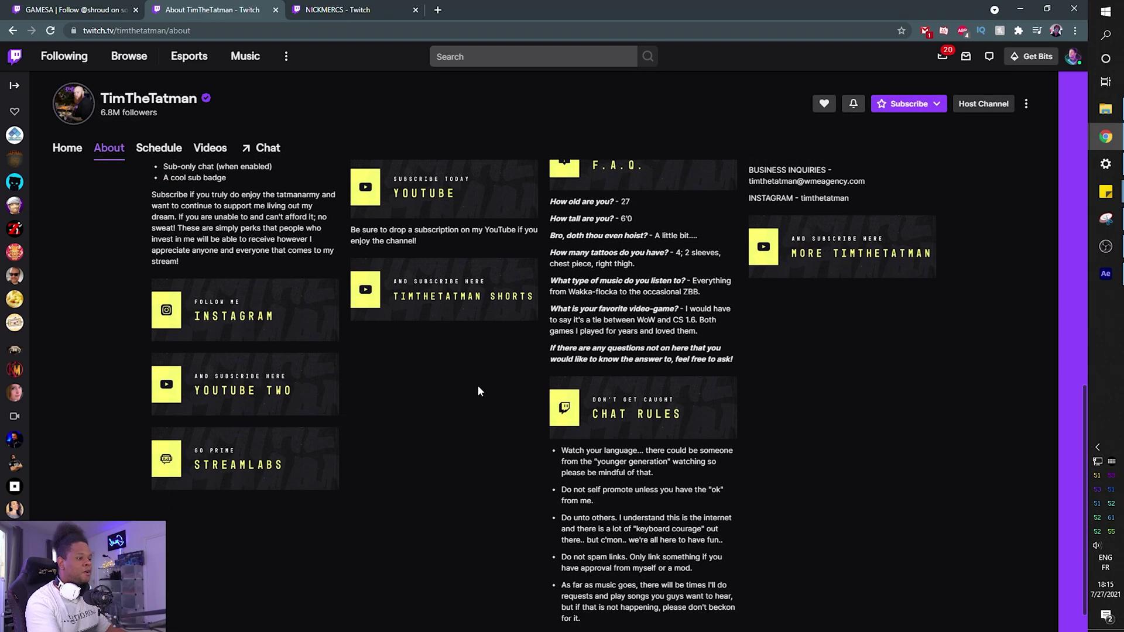
{"action": "scroll", "coordinate": [383, 397], "scroll_direction": "up", "scroll_amount": 12}
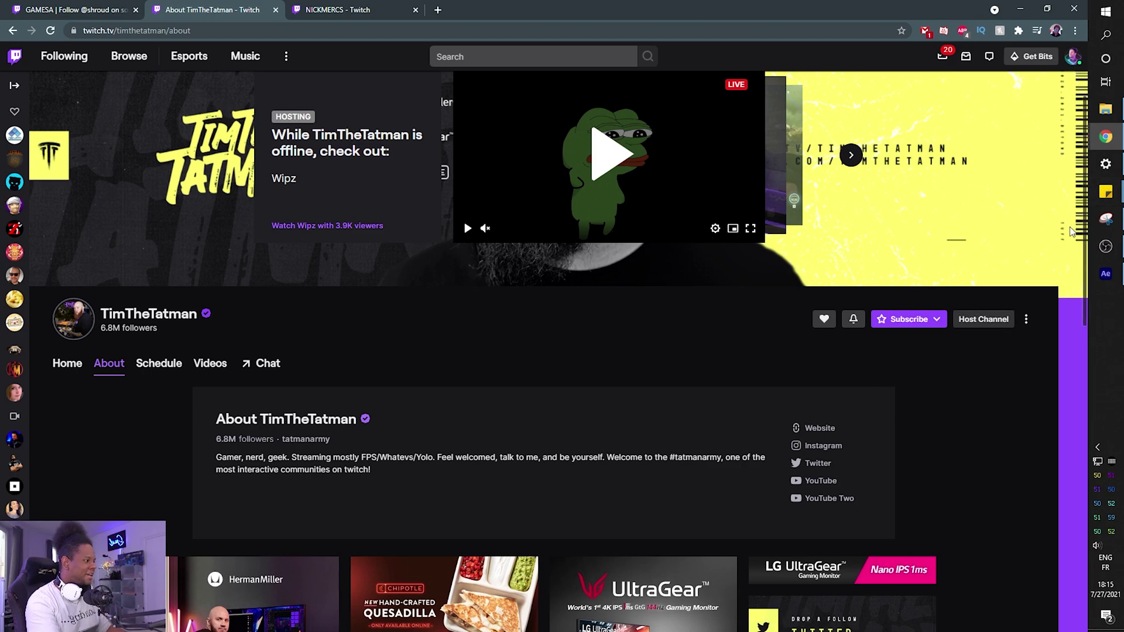
{"action": "mouse_move", "coordinate": [1096, 261]}
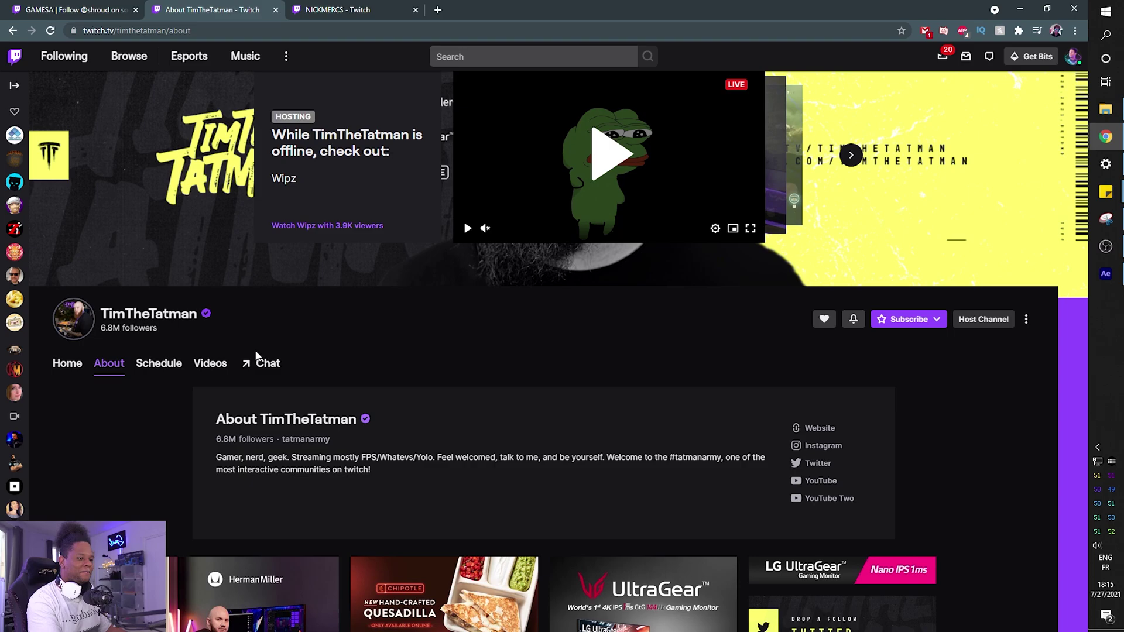
{"action": "scroll", "coordinate": [256, 355], "scroll_direction": "down", "scroll_amount": 3}
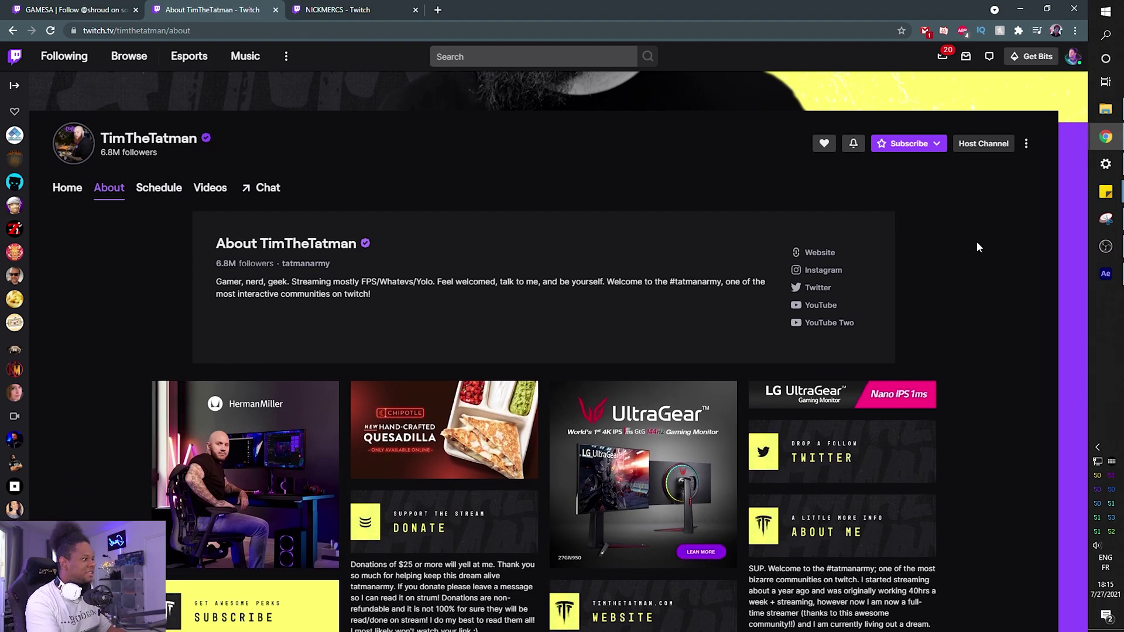
Step: Create a new 1280×720, 60 fps composition, Comp 2, with a 0:00:10:00 duration
{"action": "left_click", "coordinate": [1105, 273]}
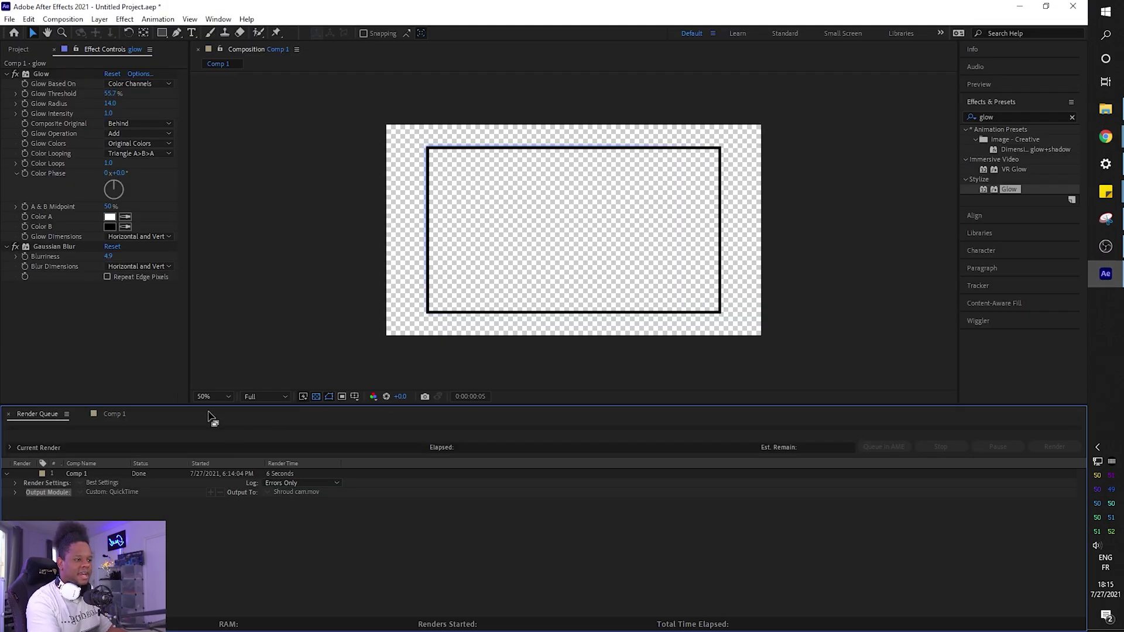
{"action": "left_click", "coordinate": [106, 415]}
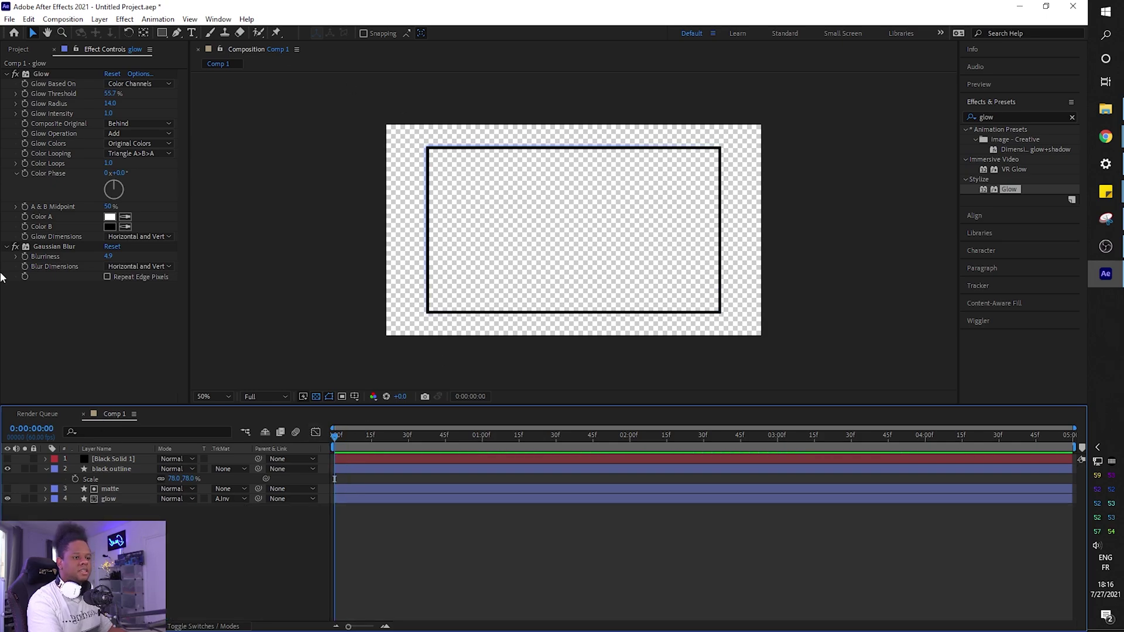
{"action": "left_click", "coordinate": [62, 18]}
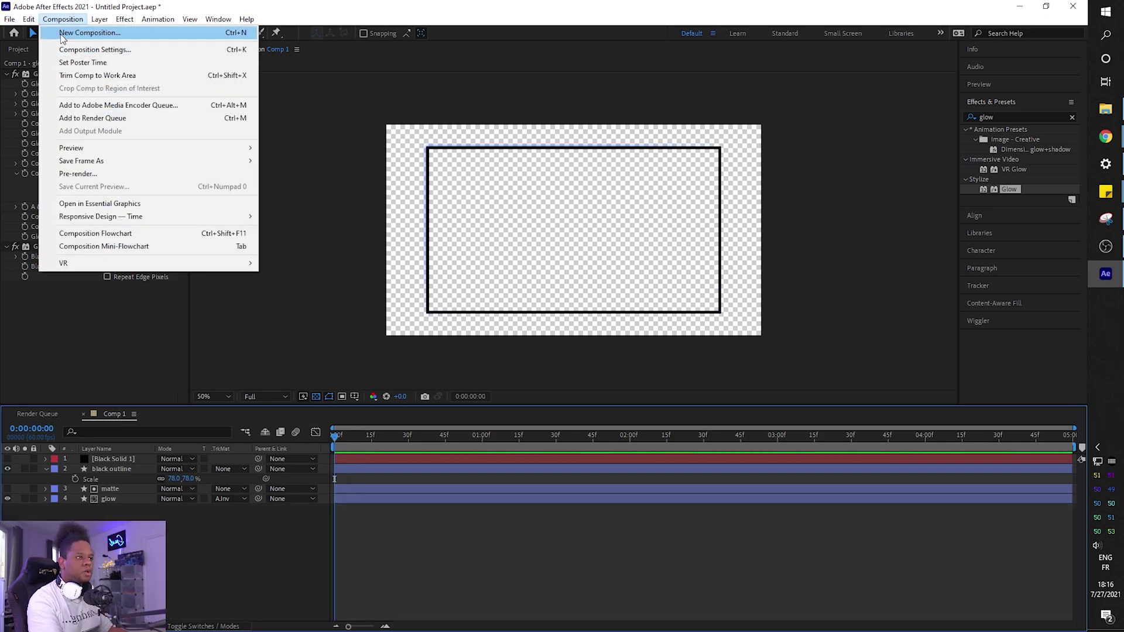
{"action": "left_click", "coordinate": [61, 34]}
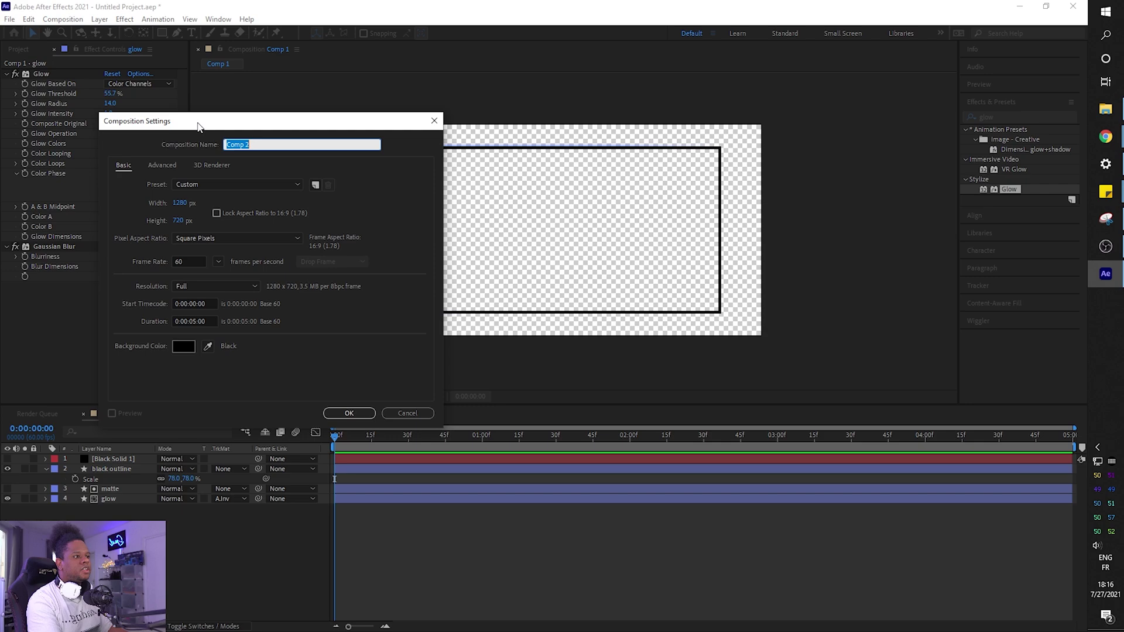
{"action": "left_click", "coordinate": [197, 322]}
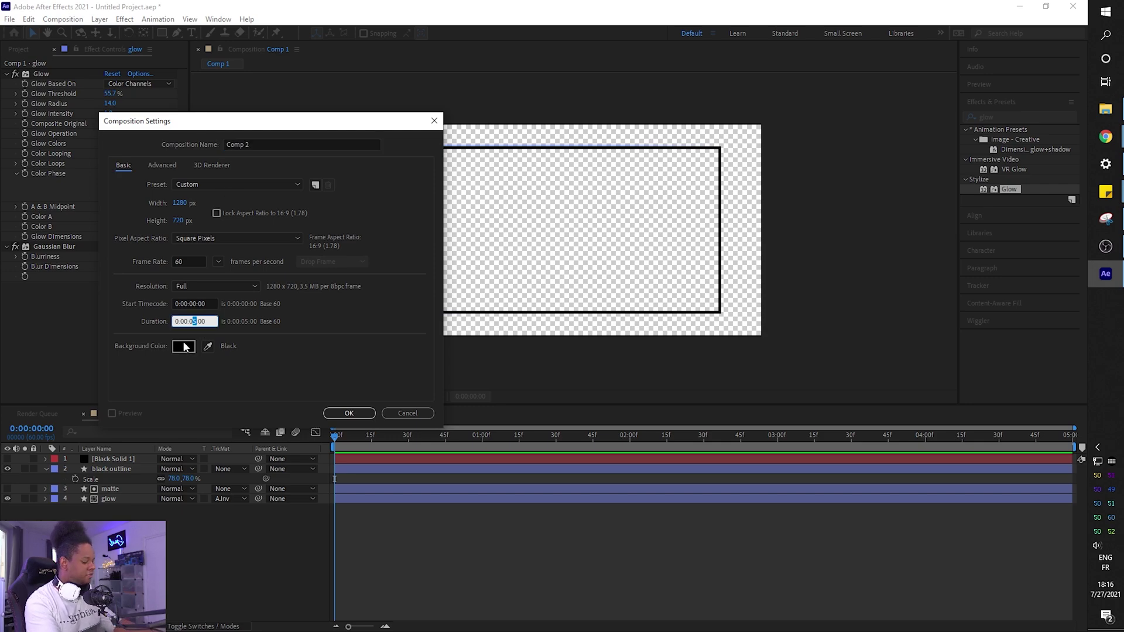
{"action": "type", "text": "000"}
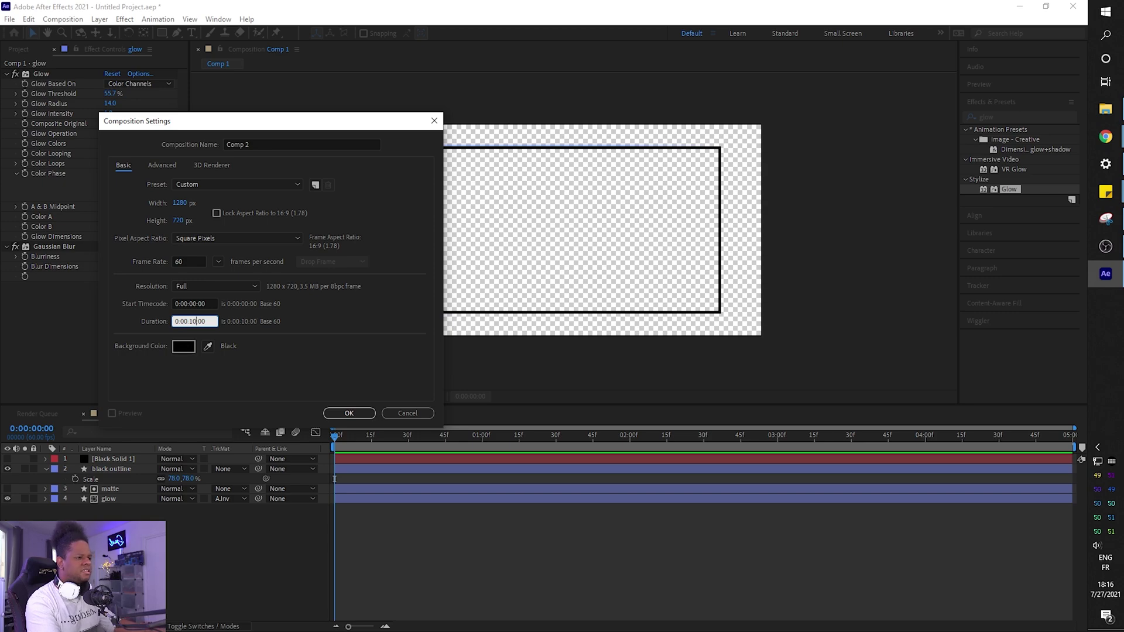
{"action": "key", "text": "Return"}
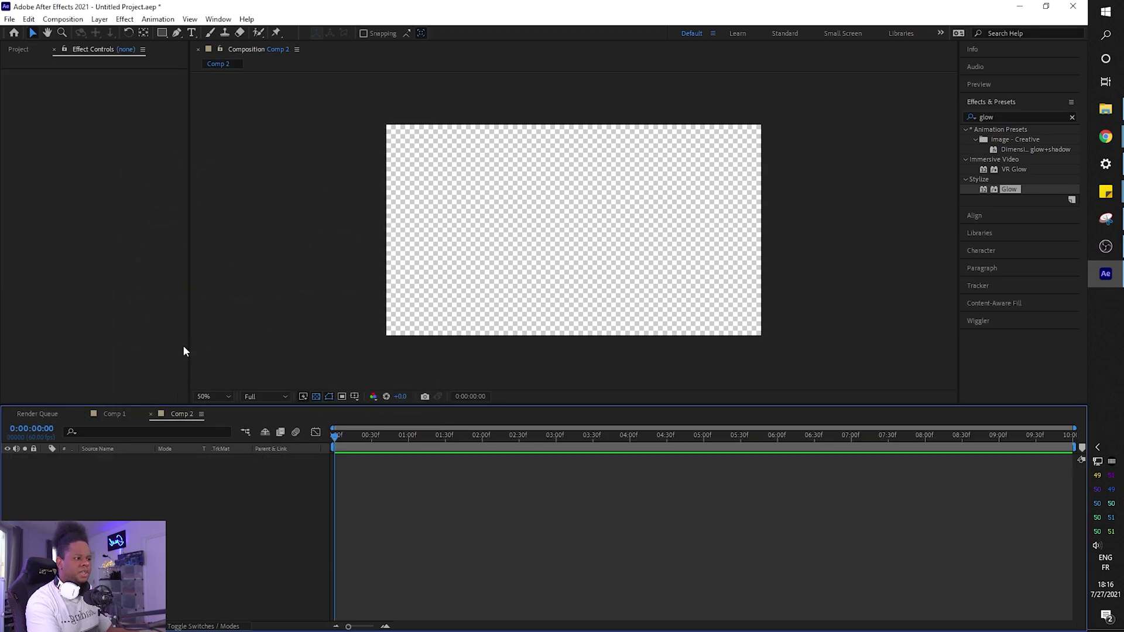
Step: Add a comp-sized black rectangle shape layer and scale it down to 64%
{"action": "double_click", "coordinate": [162, 35]}
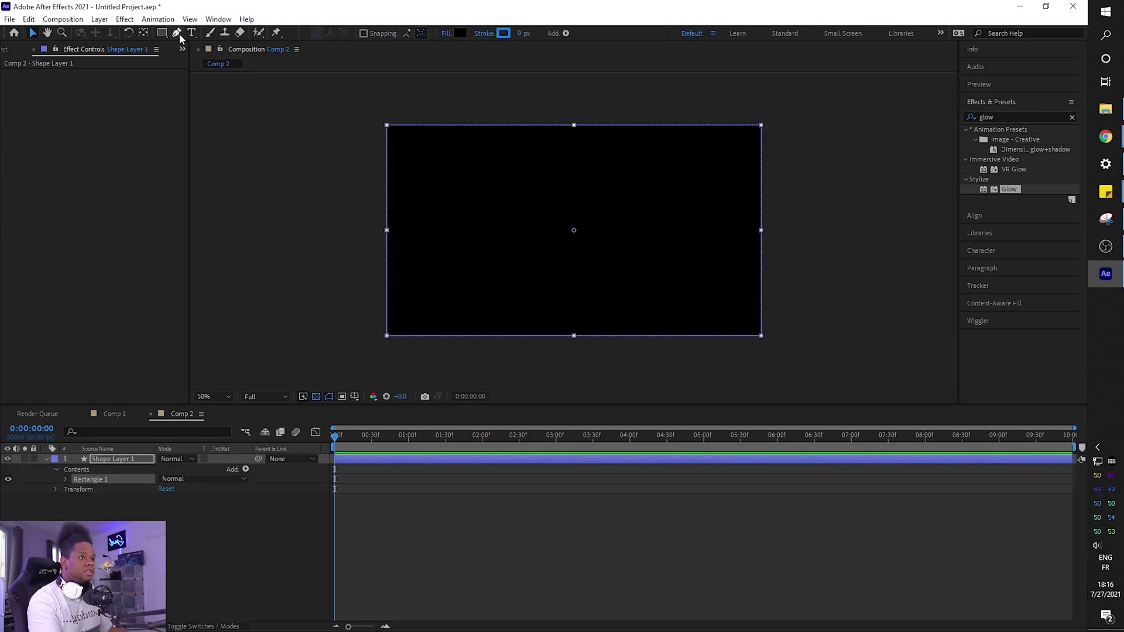
{"action": "key", "text": "s"}
{"action": "left_click_drag", "start_coordinate": [182, 474], "coordinate": [158, 470]}
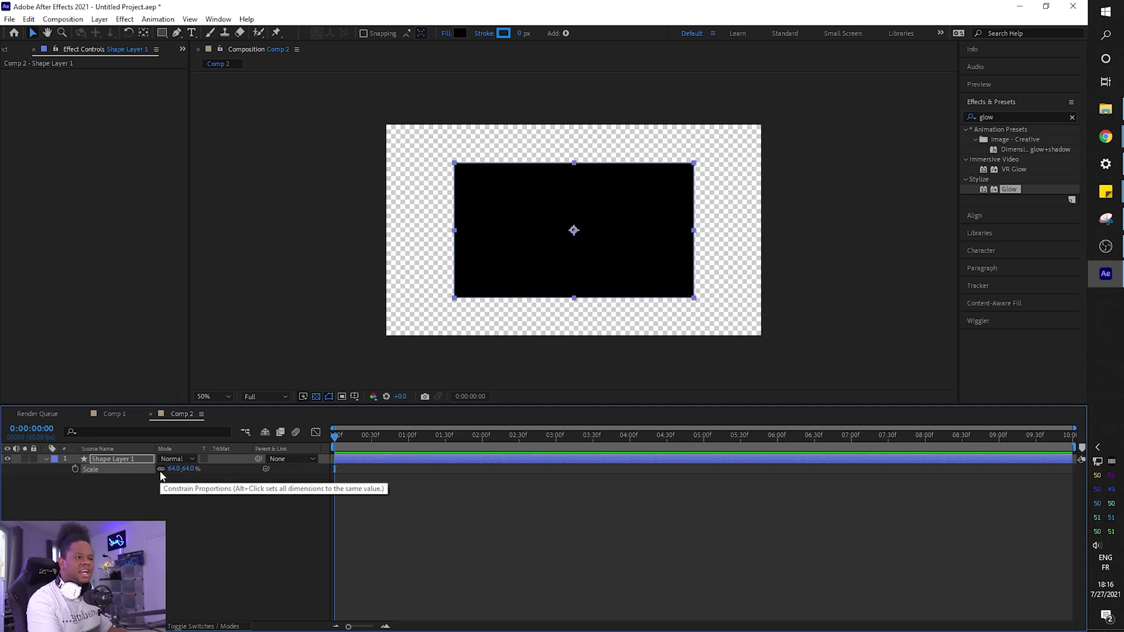
{"action": "left_click", "coordinate": [1104, 136]}
{"action": "scroll", "coordinate": [313, 353], "scroll_direction": "up", "scroll_amount": 4}
{"action": "scroll", "coordinate": [161, 389], "scroll_direction": "down", "scroll_amount": 2}
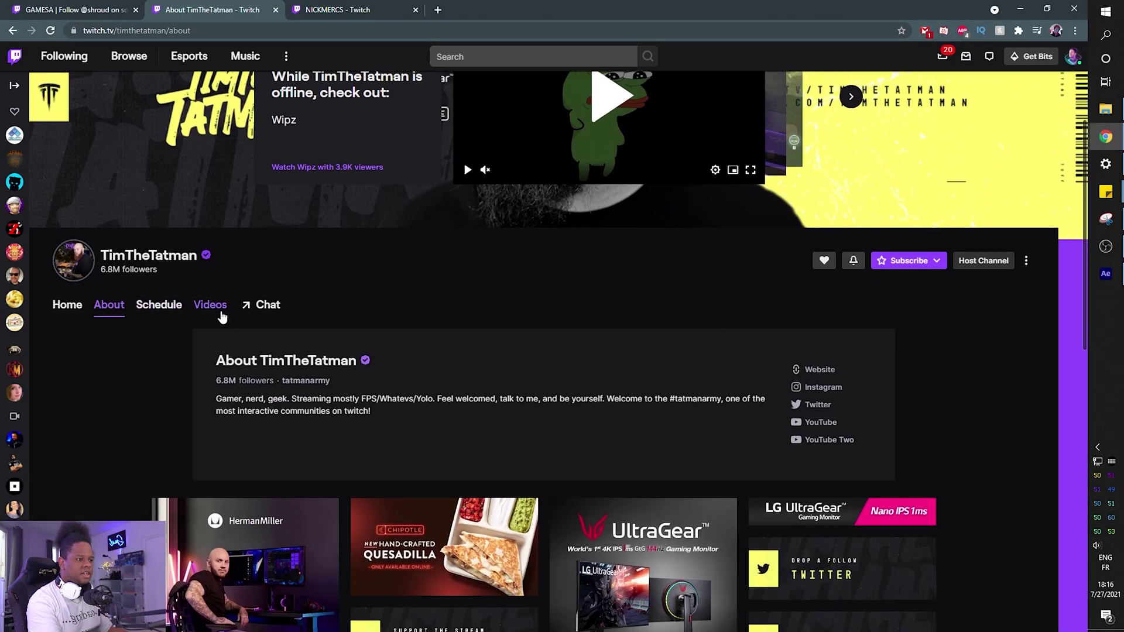
{"action": "left_click", "coordinate": [221, 309]}
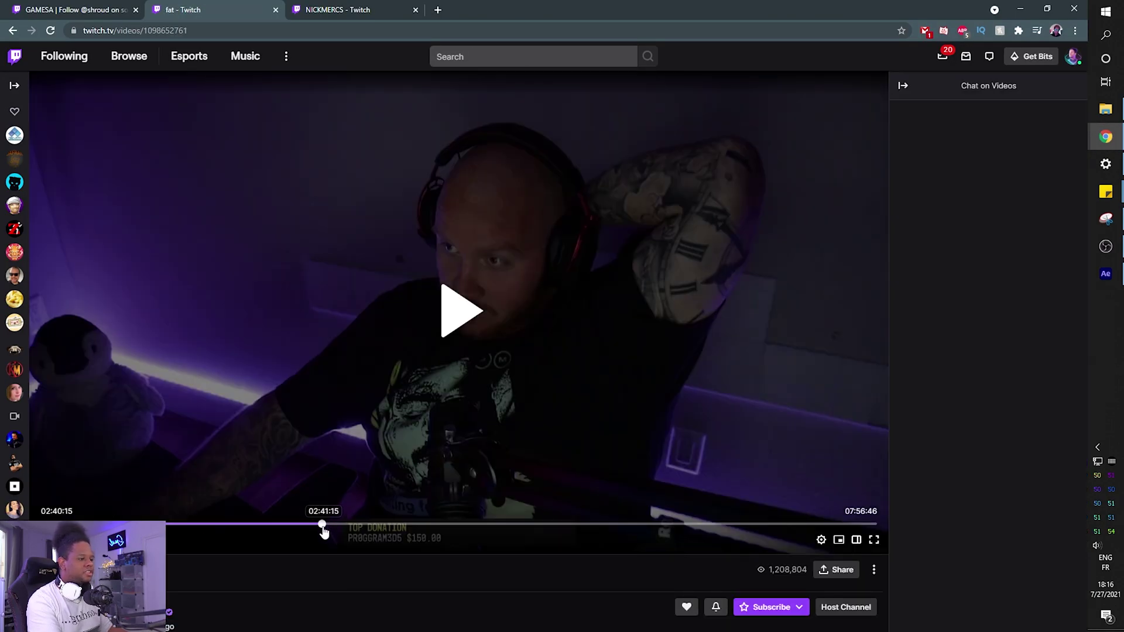
{"action": "left_click", "coordinate": [485, 349]}
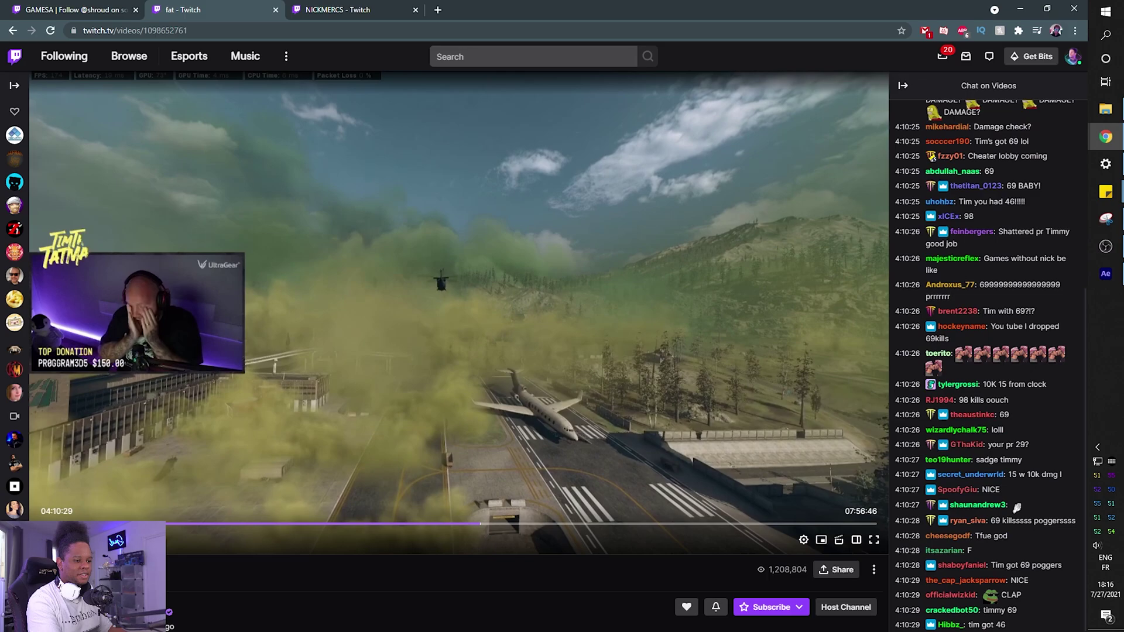
{"action": "left_click", "coordinate": [196, 278]}
Step: Remove the fill from Shape Layer 1's rectangle, leaving it with no fill
{"action": "key", "text": "alt+Tab"}
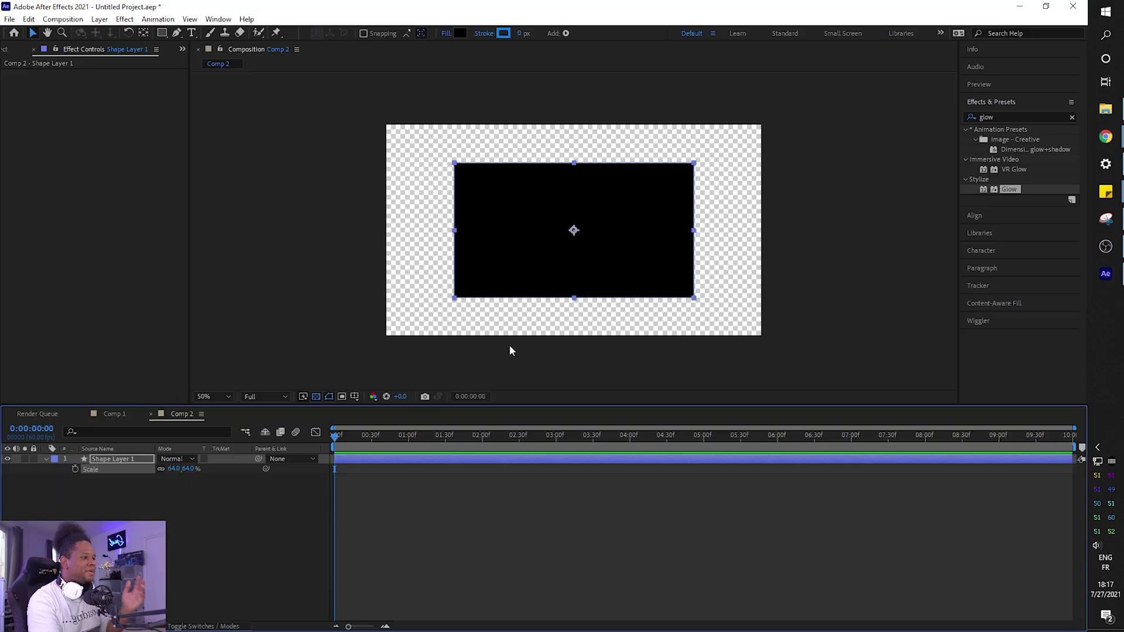
{"action": "left_click", "coordinate": [73, 502]}
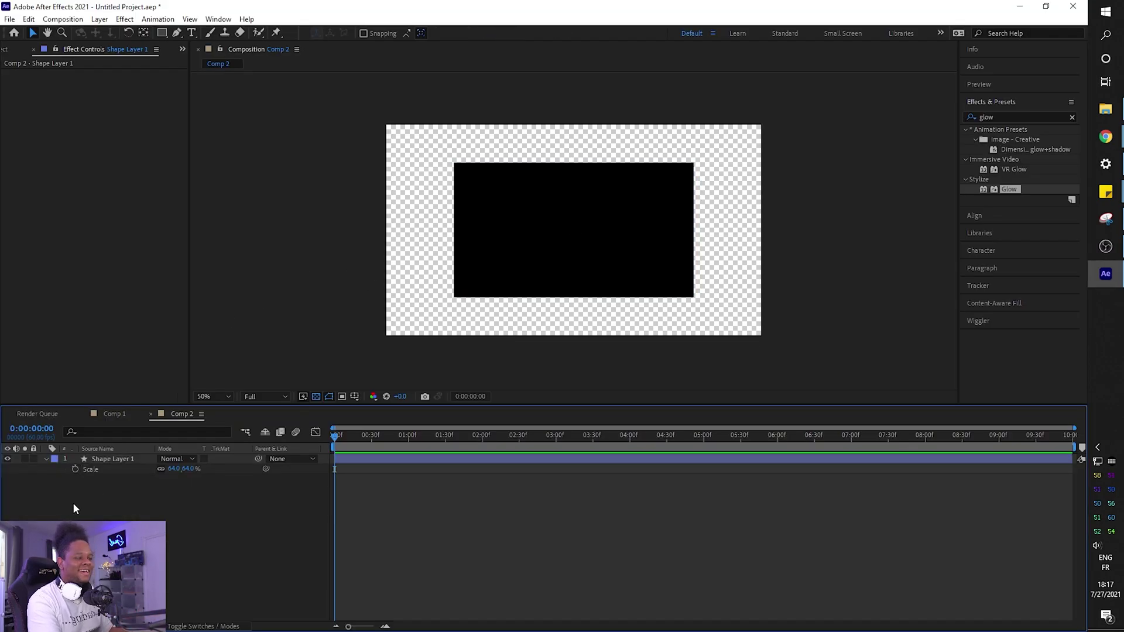
{"action": "left_click", "coordinate": [111, 458]}
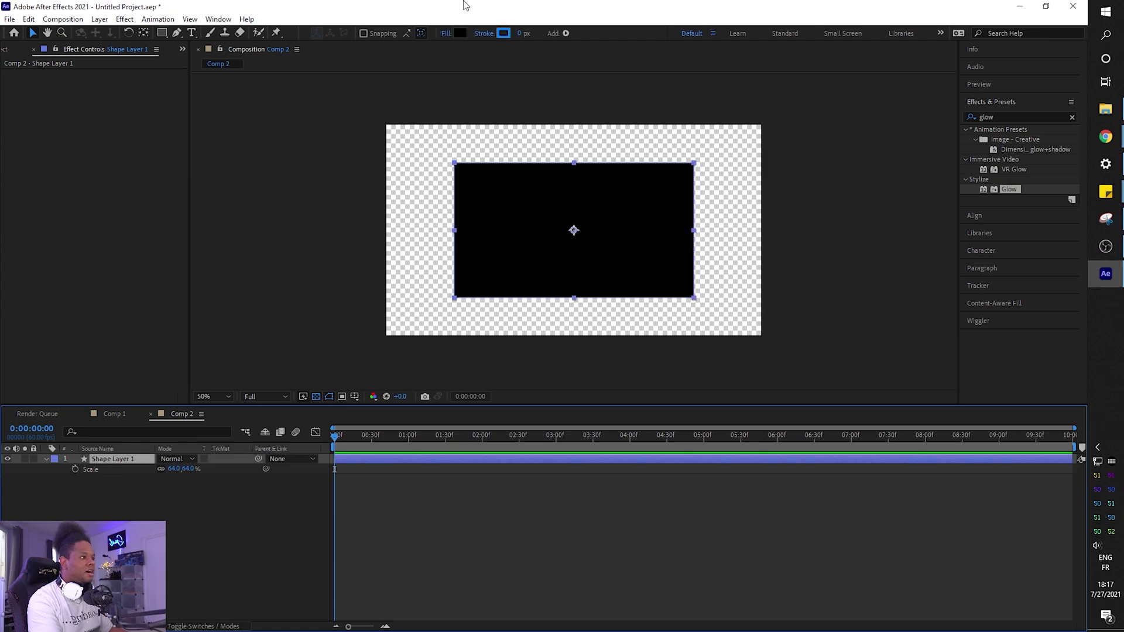
{"action": "left_click", "coordinate": [460, 33]}
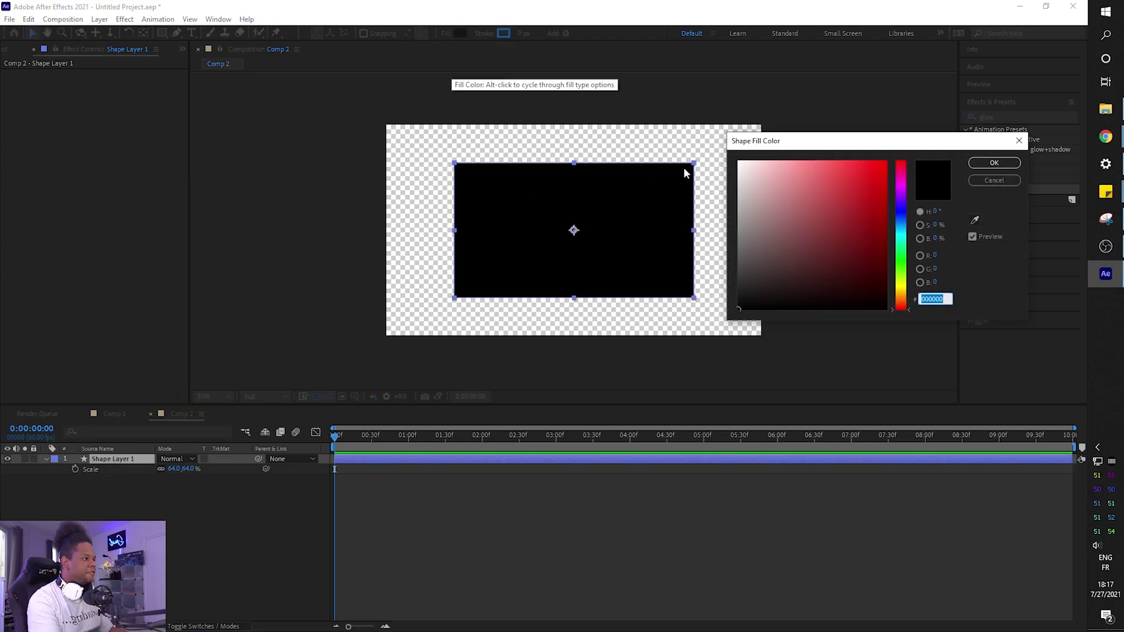
{"action": "left_click_drag", "start_coordinate": [760, 184], "coordinate": [738, 162]}
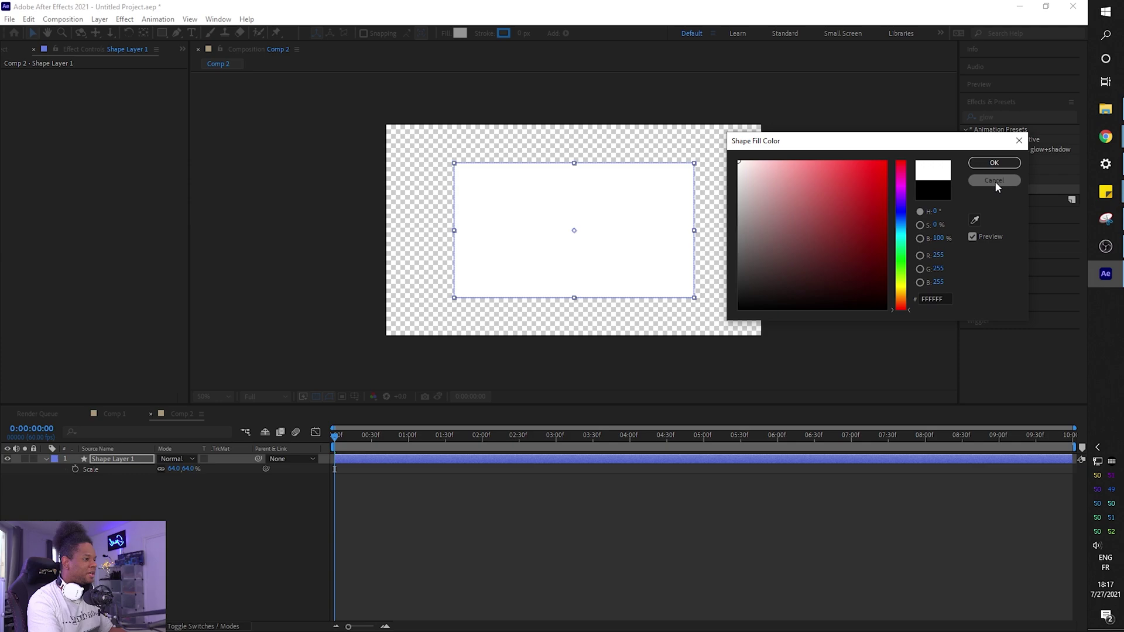
{"action": "left_click", "coordinate": [994, 180]}
{"action": "left_click", "coordinate": [445, 34]}
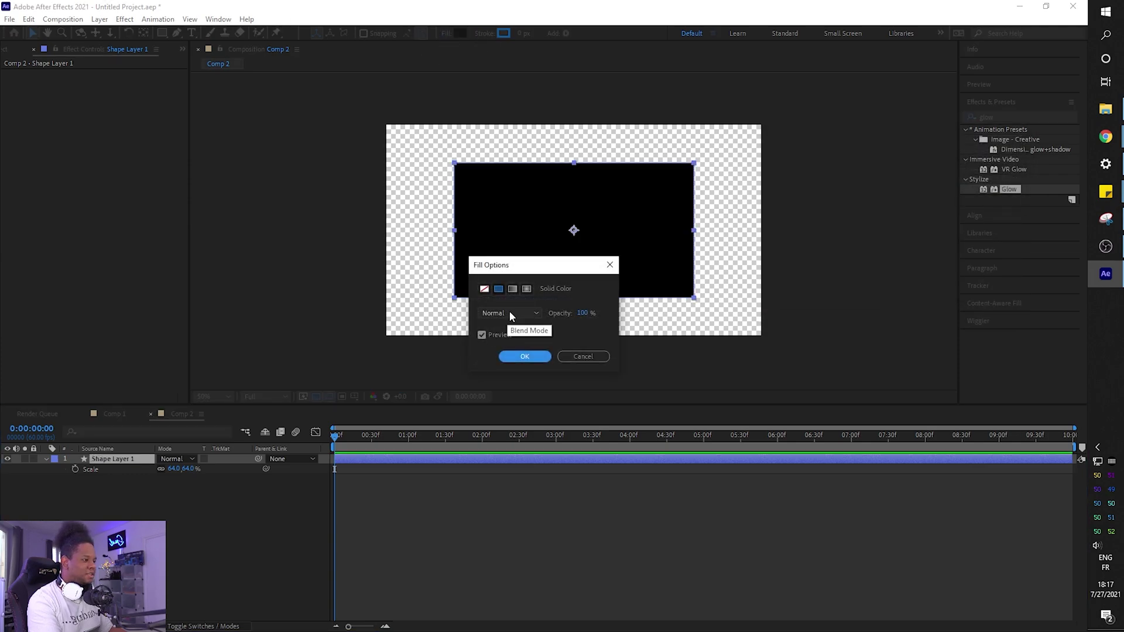
{"action": "left_click", "coordinate": [484, 289]}
{"action": "left_click", "coordinate": [524, 358]}
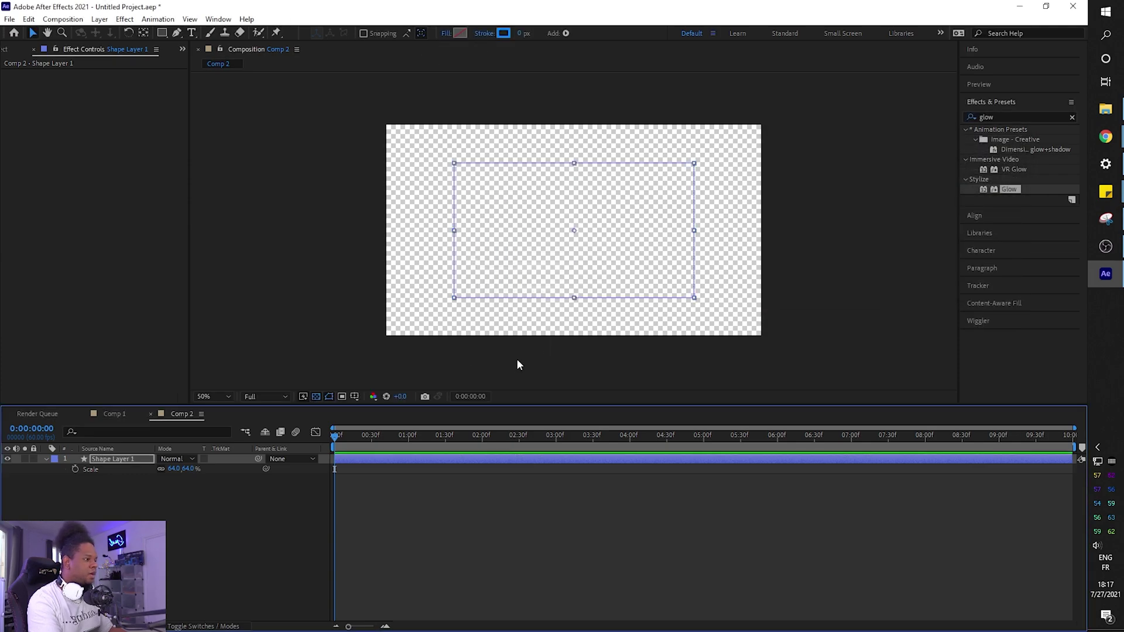
Step: Give the rectangle a #181818 stroke 34 px wide and enlarge the layer to 68%
{"action": "left_click", "coordinate": [504, 34]}
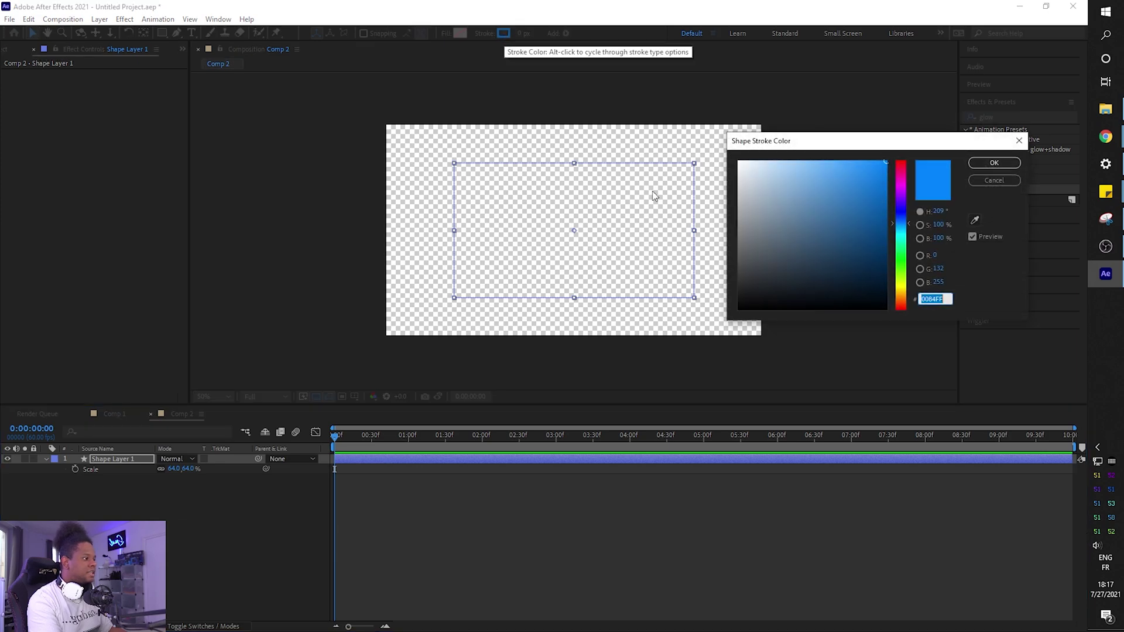
{"action": "mouse_move", "coordinate": [785, 256]}
{"action": "left_mouse_down"}
{"action": "mouse_move", "coordinate": [715, 304]}
{"action": "mouse_move", "coordinate": [708, 291]}
{"action": "left_mouse_up"}
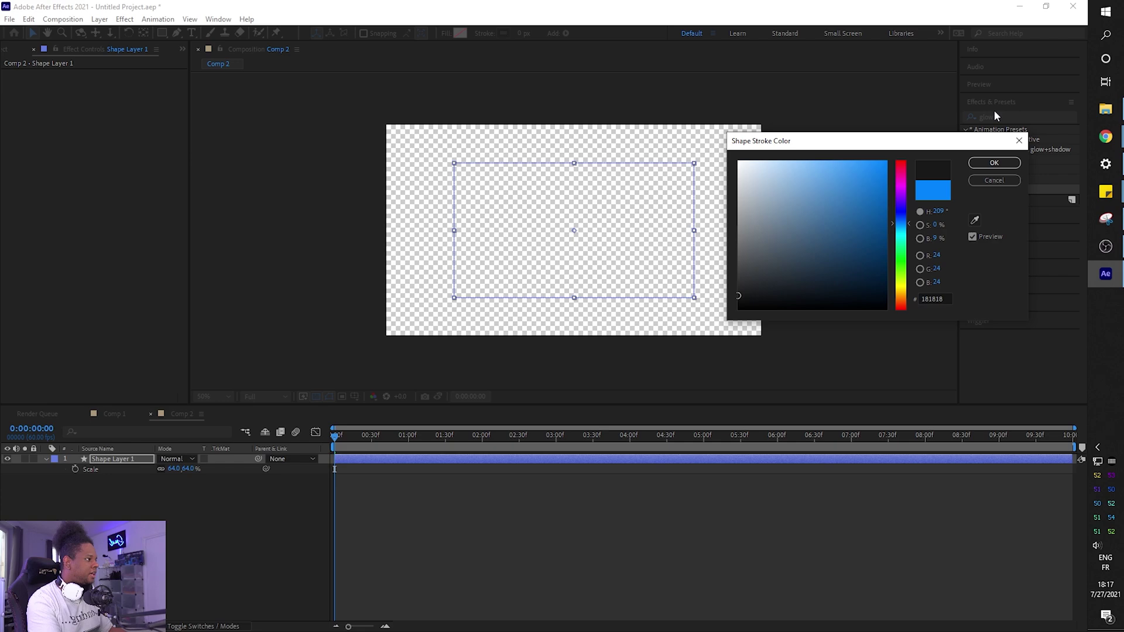
{"action": "left_click", "coordinate": [994, 163]}
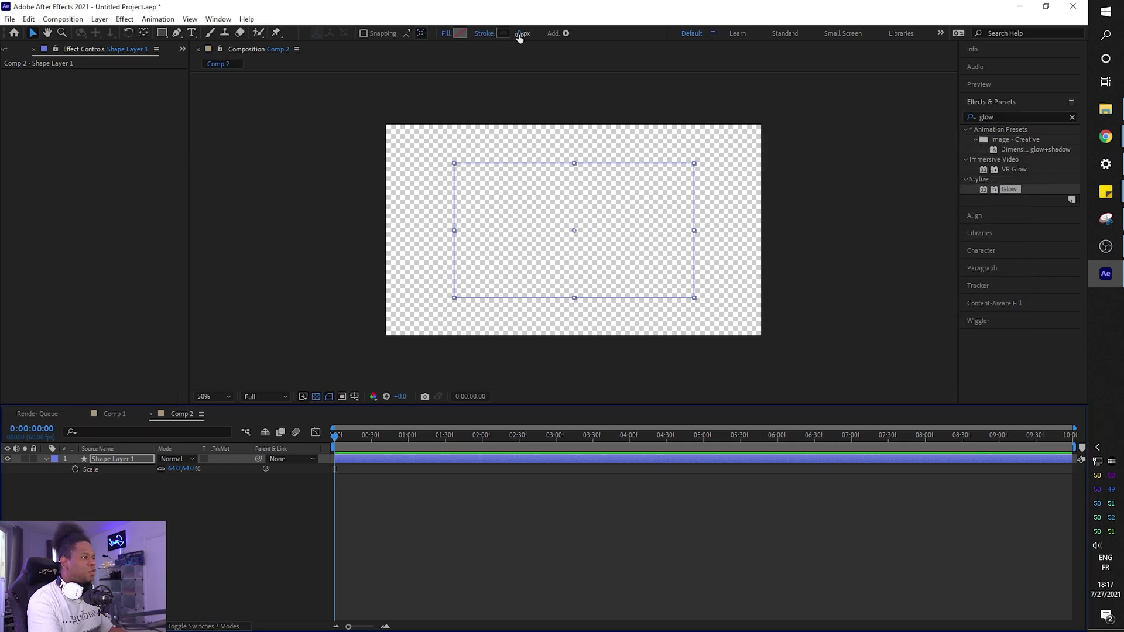
{"action": "left_click_drag", "start_coordinate": [519, 35], "coordinate": [539, 34]}
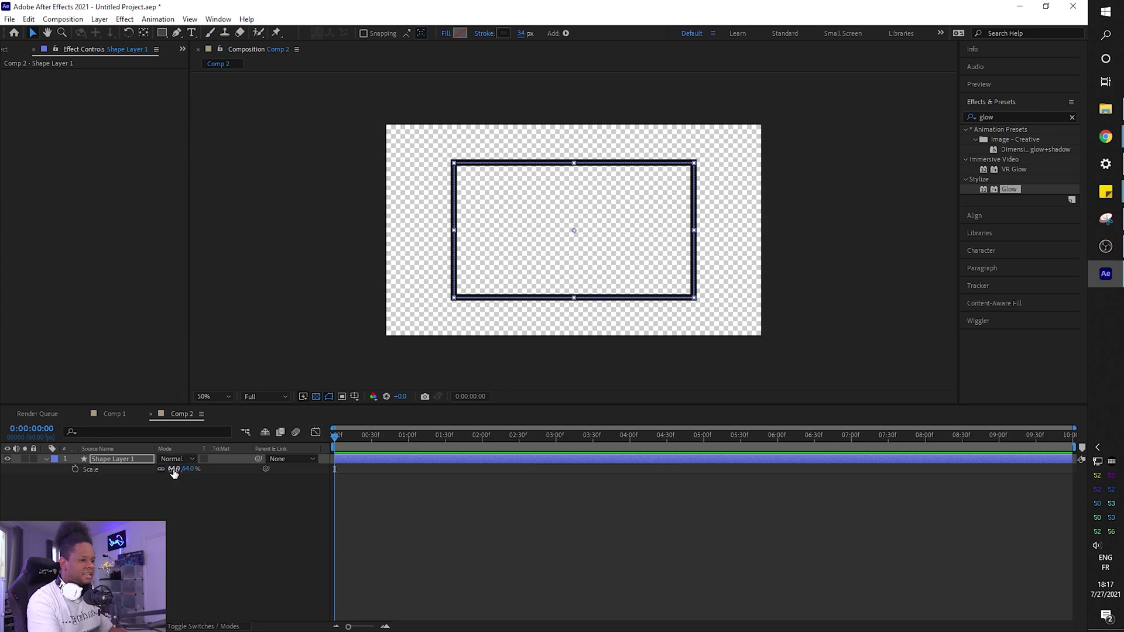
{"action": "left_click_drag", "start_coordinate": [173, 473], "coordinate": [176, 469]}
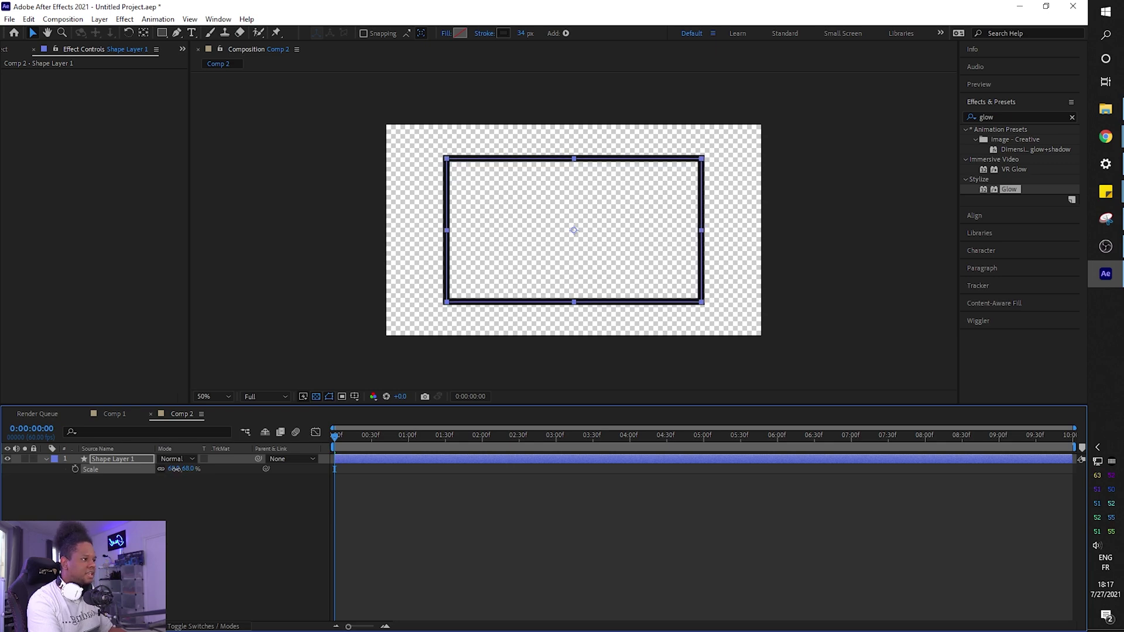
{"action": "left_click", "coordinate": [165, 526]}
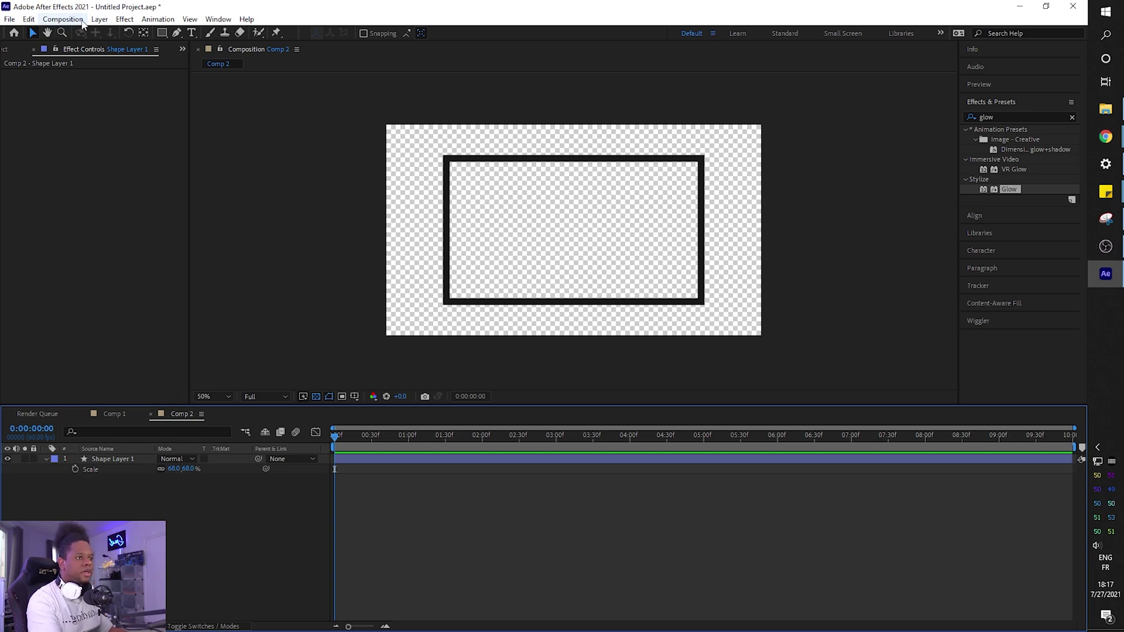
Step: Add a black solid layer and apply Fractal Noise to it, found by searching 'fract'
{"action": "left_click", "coordinate": [99, 18]}
{"action": "mouse_move", "coordinate": [107, 33]}
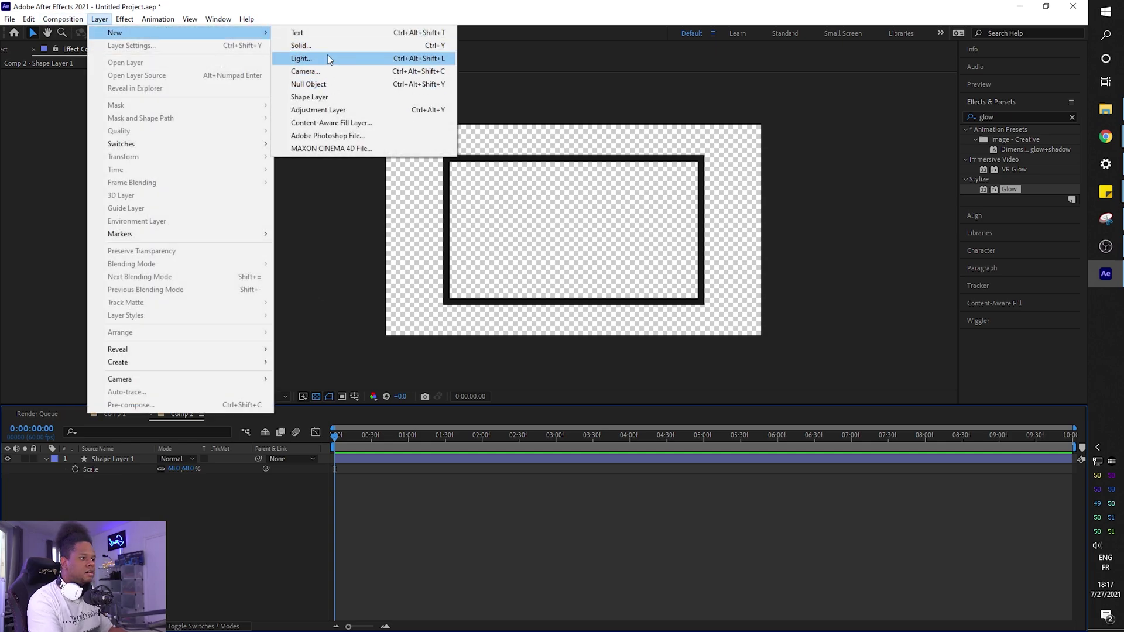
{"action": "left_click", "coordinate": [312, 45]}
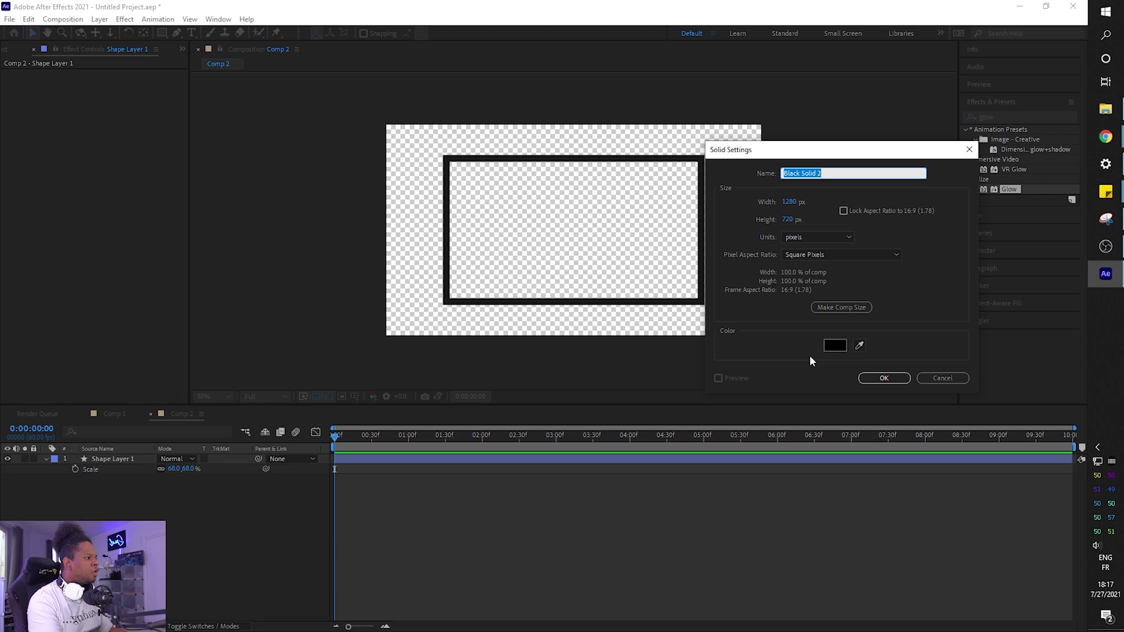
{"action": "left_click", "coordinate": [896, 380]}
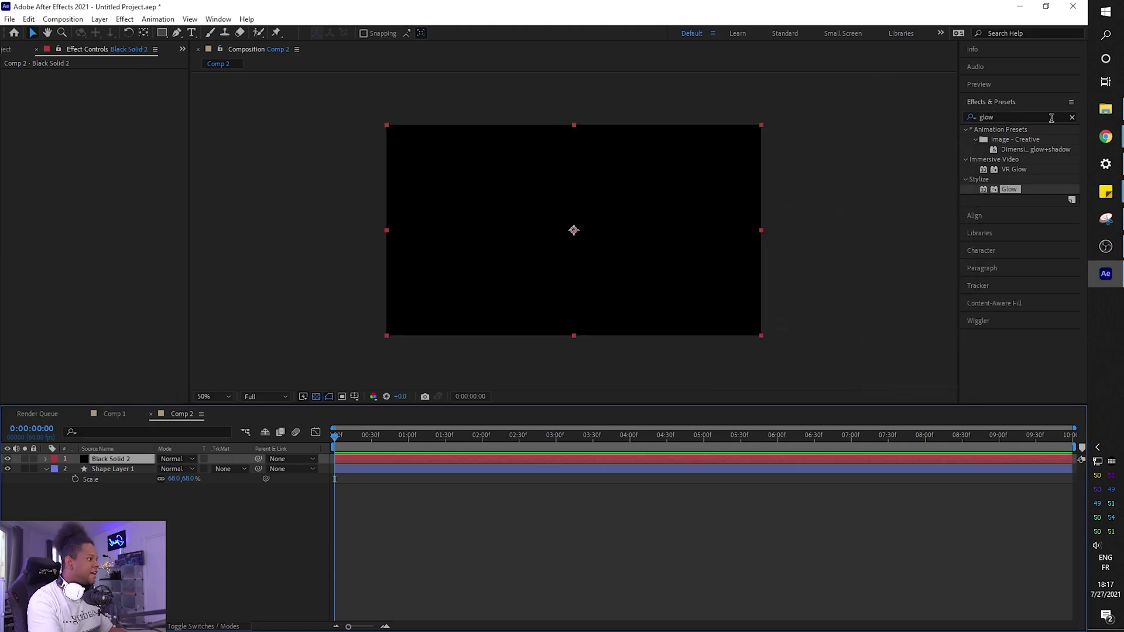
{"action": "left_click", "coordinate": [1038, 115]}
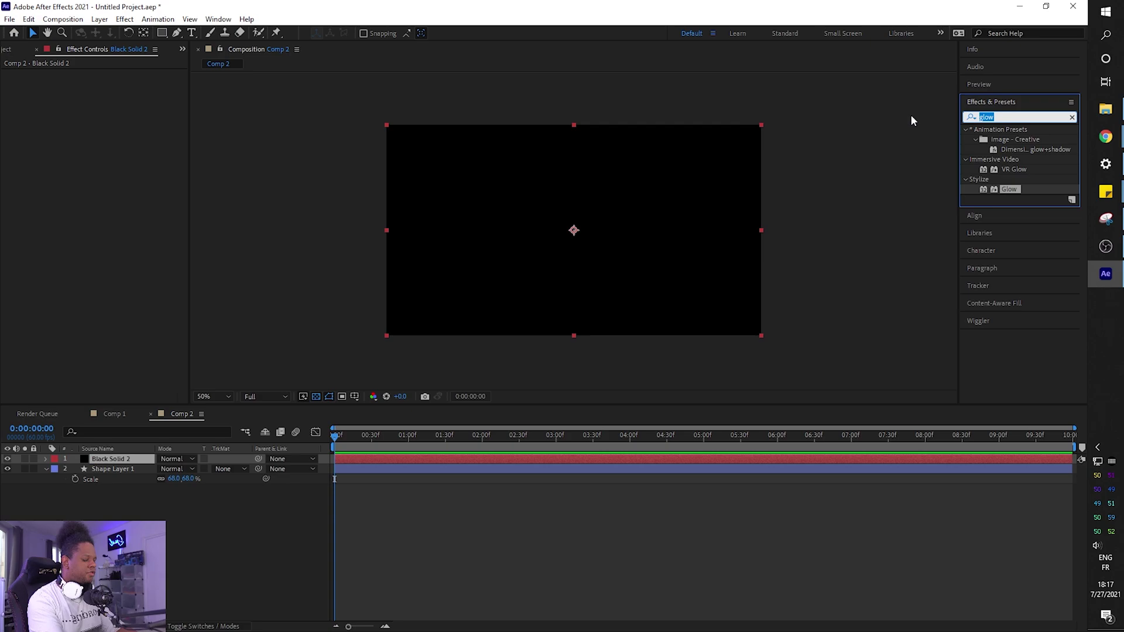
{"action": "type", "text": "fract"}
{"action": "double_click", "coordinate": [1020, 208]}
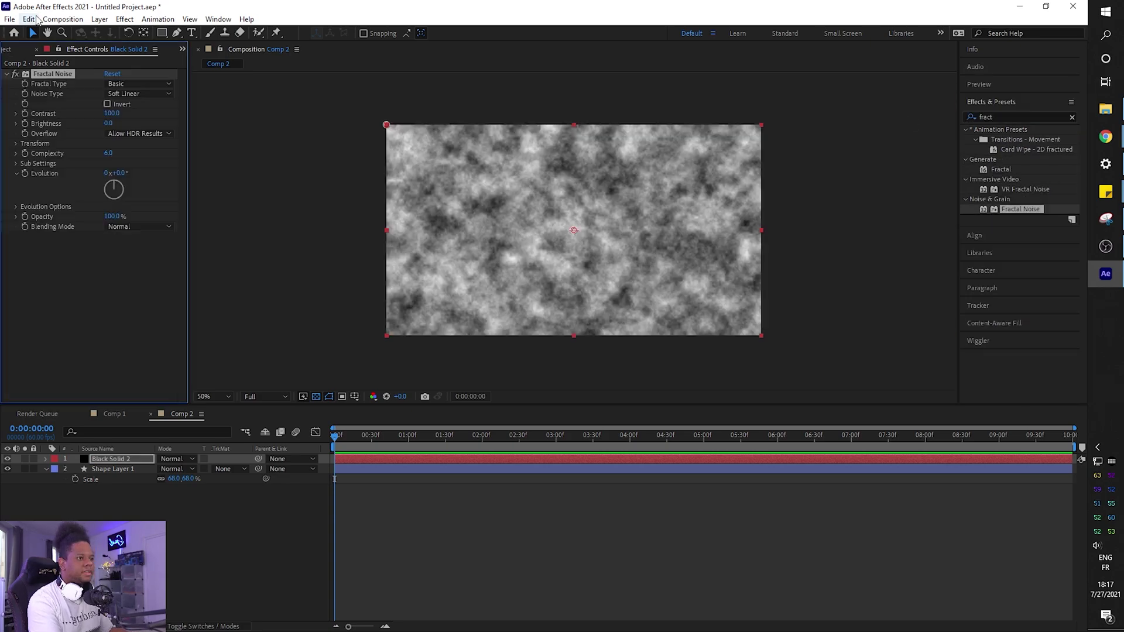
Step: Try the Turbulent Basic, Turbulent Smooth, Dynamic and Max fractal types, settling on Rocky
{"action": "left_click", "coordinate": [149, 83]}
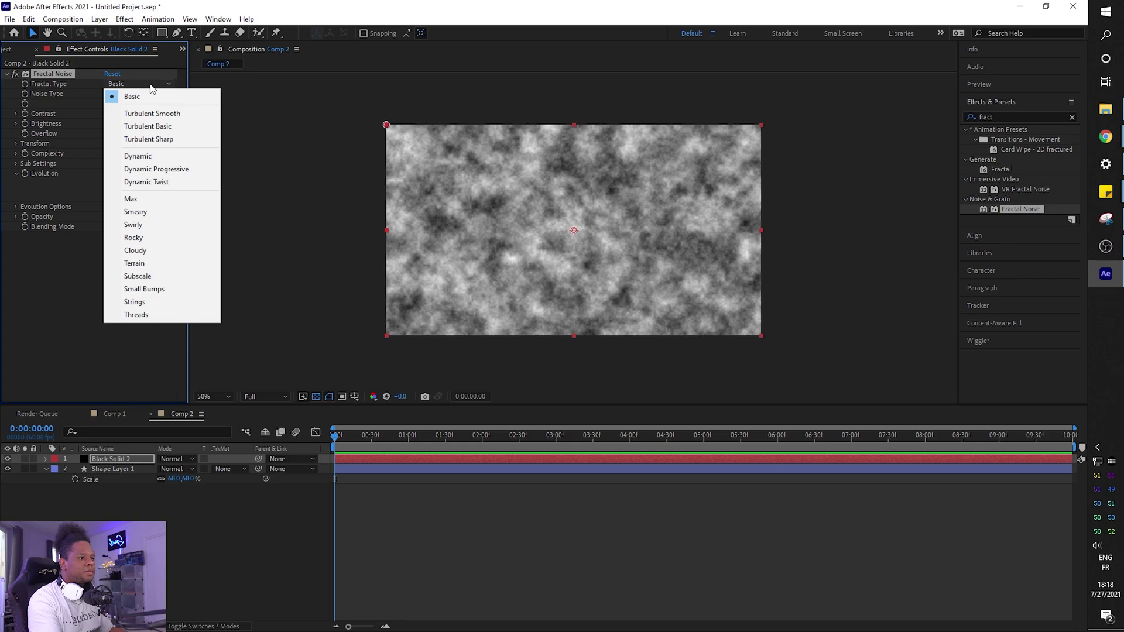
{"action": "left_click", "coordinate": [151, 129]}
{"action": "left_click", "coordinate": [154, 86]}
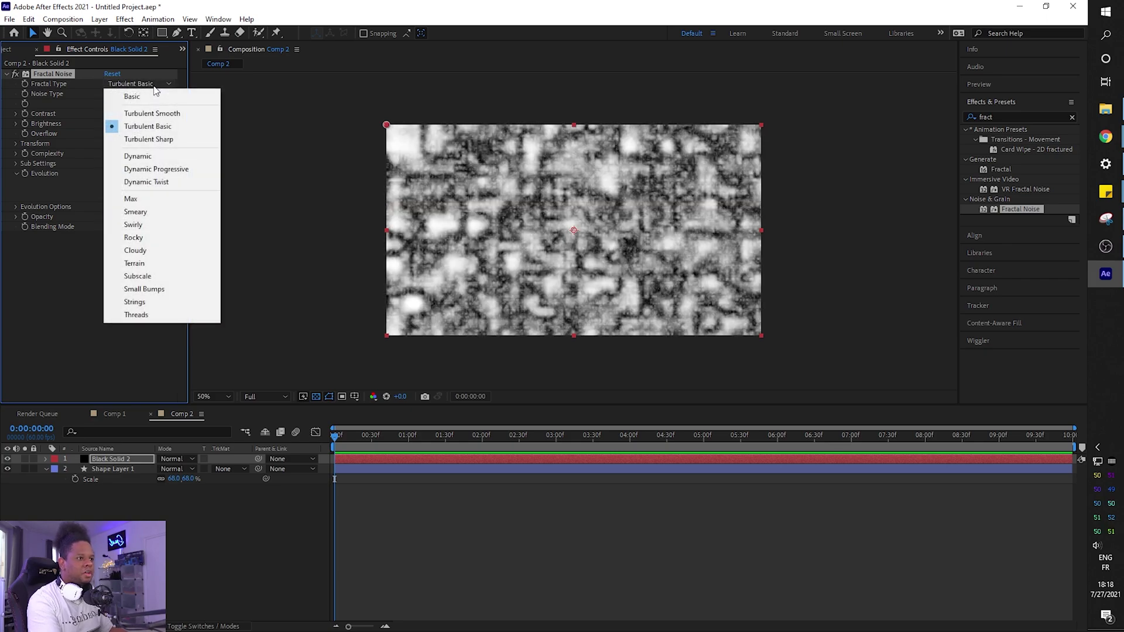
{"action": "left_click", "coordinate": [137, 117]}
{"action": "left_click", "coordinate": [121, 89]}
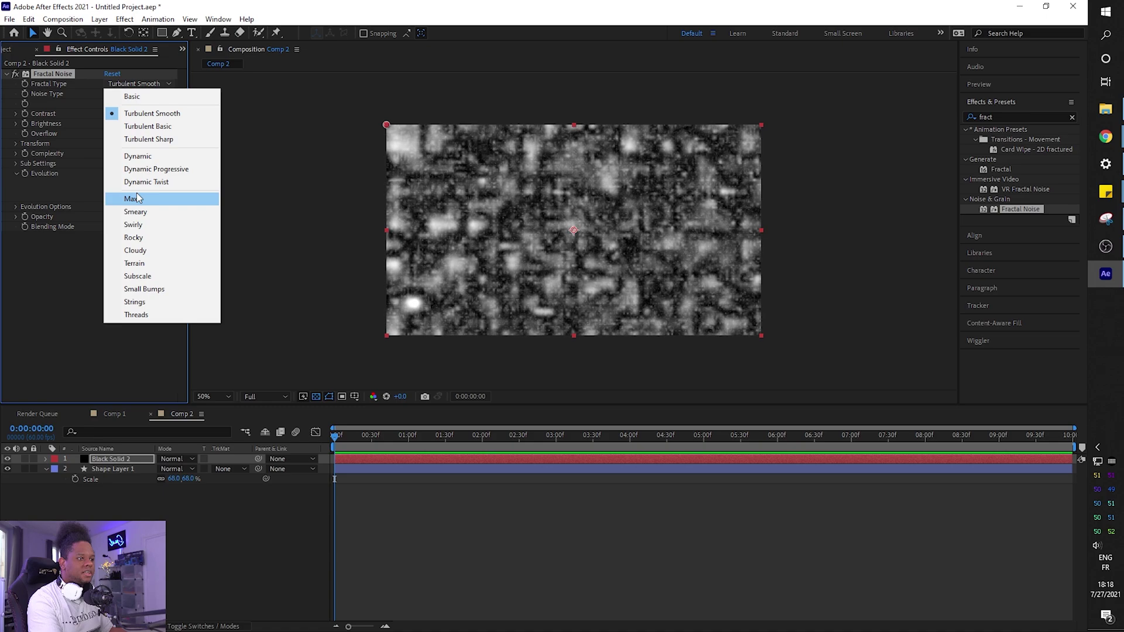
{"action": "left_click", "coordinate": [124, 156]}
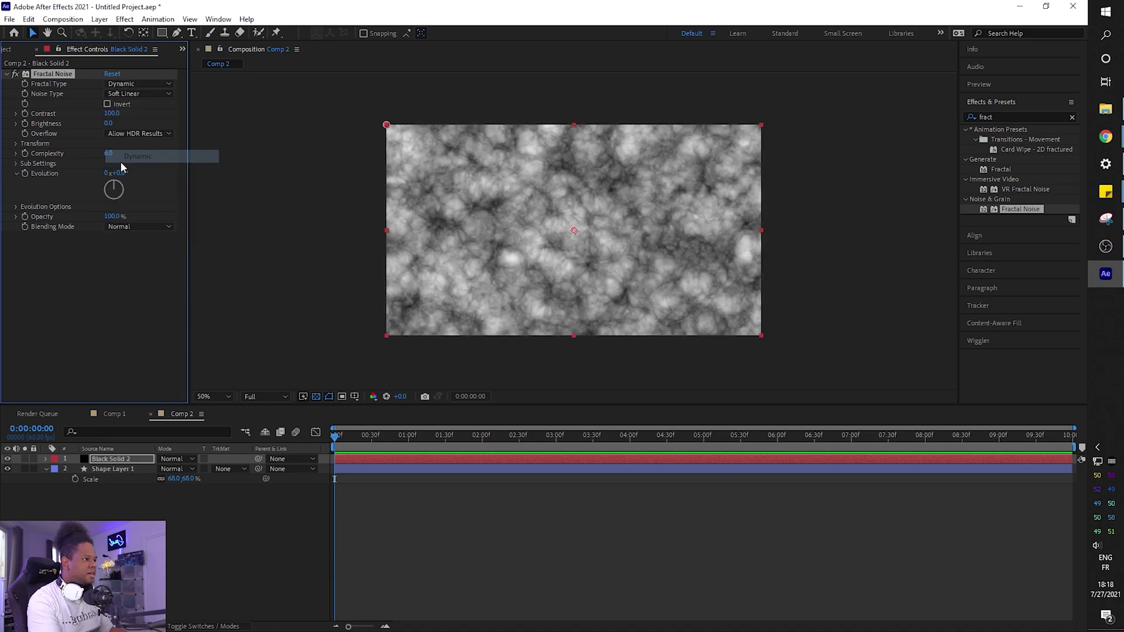
{"action": "left_click", "coordinate": [138, 85]}
{"action": "left_click", "coordinate": [144, 200]}
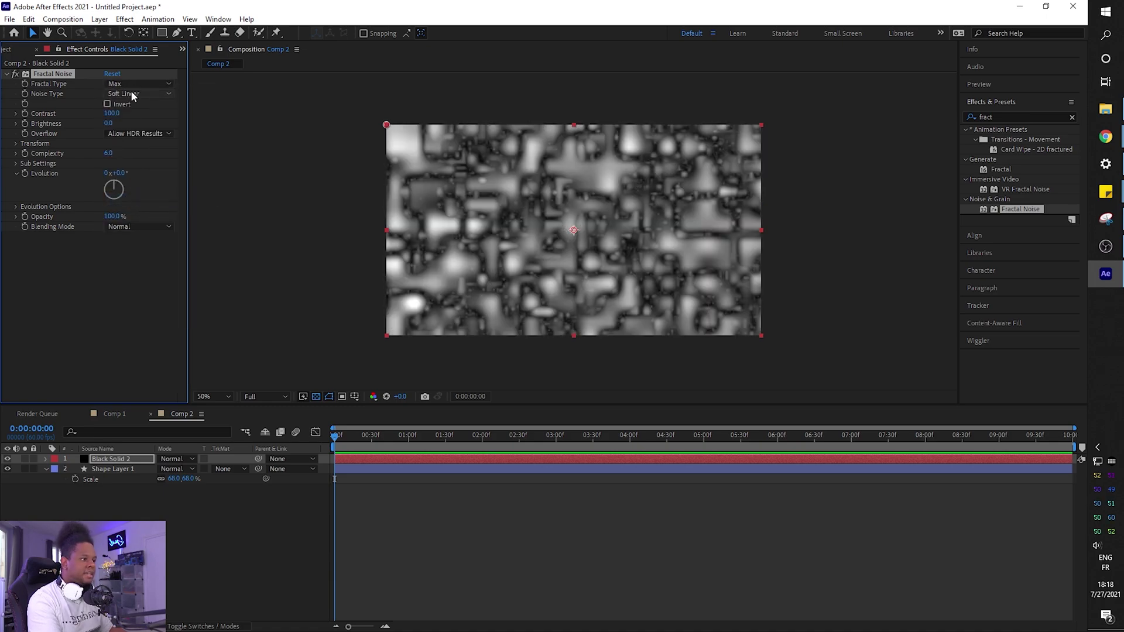
{"action": "left_click", "coordinate": [135, 86]}
{"action": "left_click", "coordinate": [143, 240]}
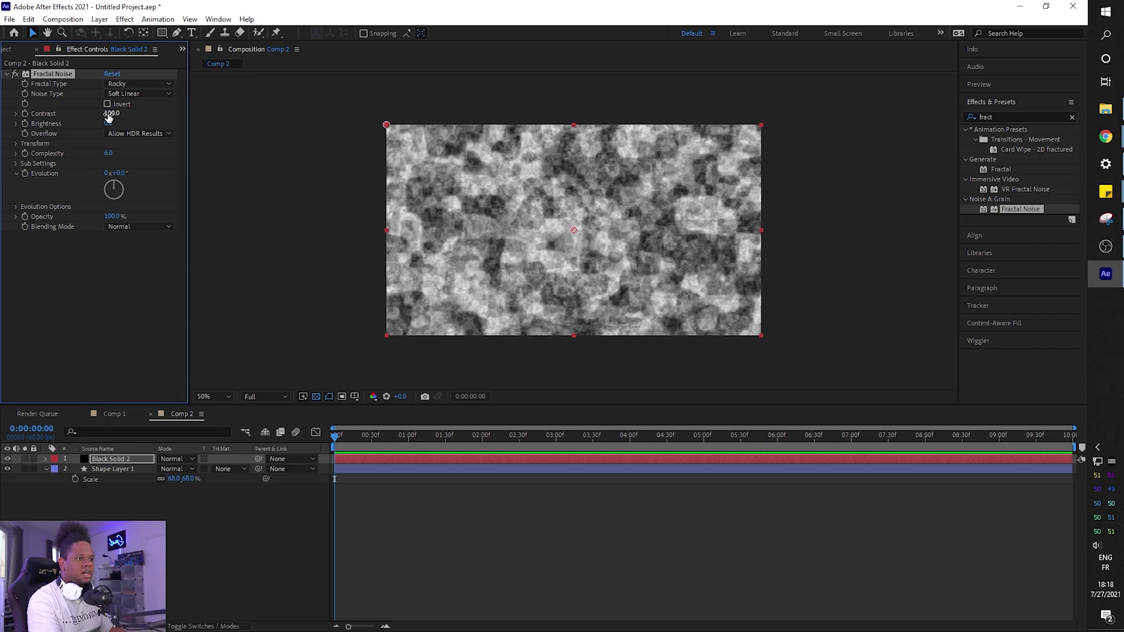
Step: Lower the noise contrast to about 70 and experiment with Evolution angles
{"action": "left_click_drag", "start_coordinate": [110, 113], "coordinate": [88, 115]}
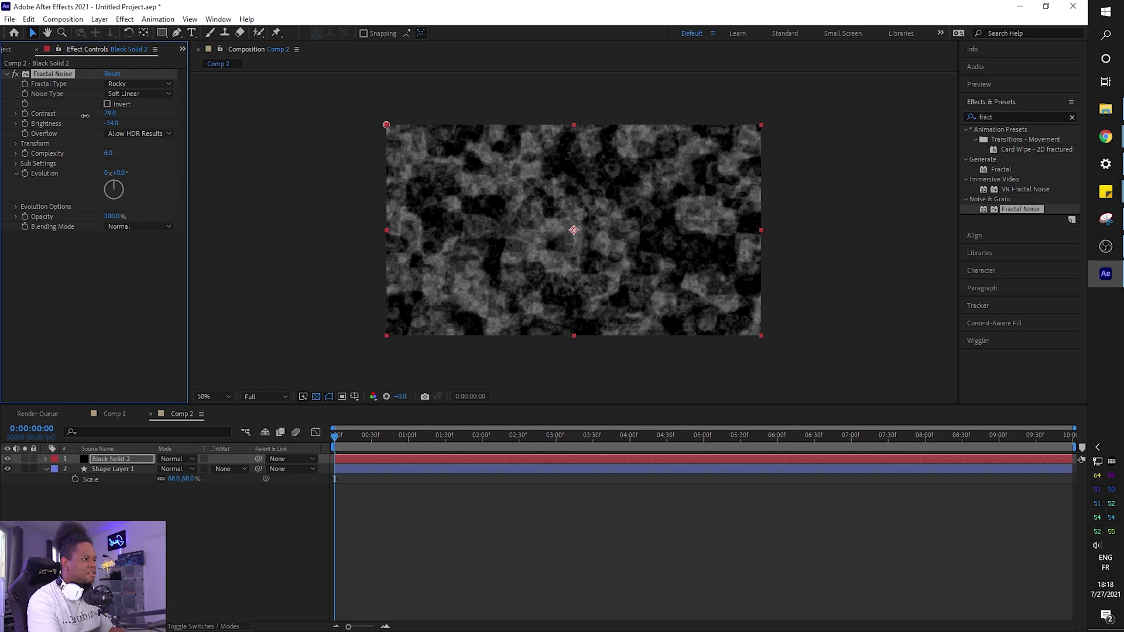
{"action": "left_click_drag", "start_coordinate": [85, 116], "coordinate": [80, 115]}
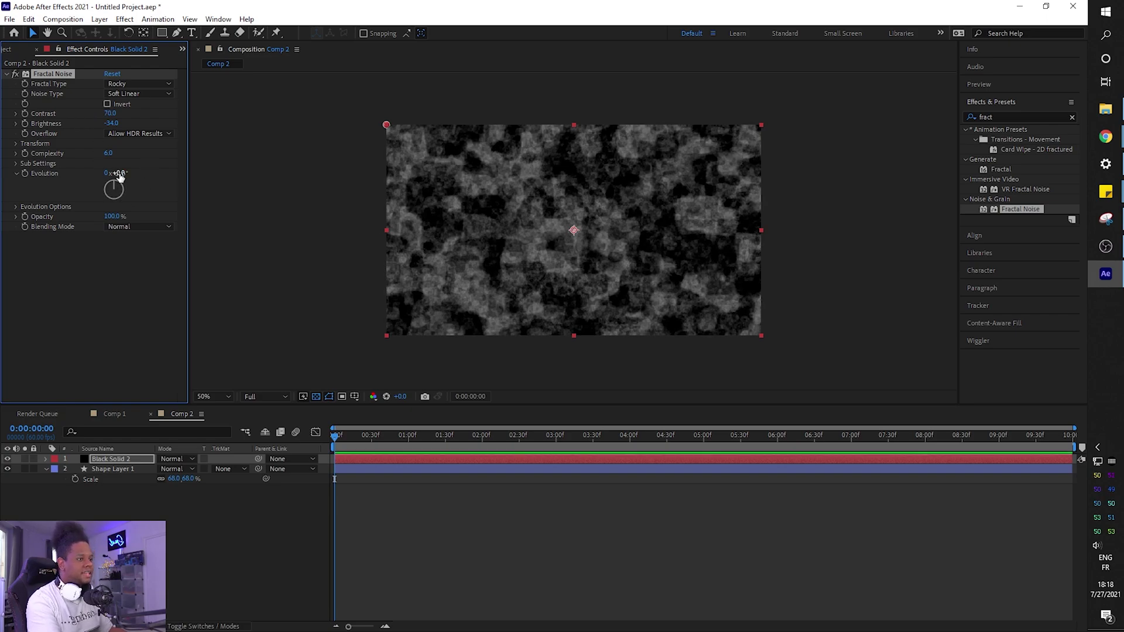
{"action": "left_click_drag", "start_coordinate": [120, 174], "coordinate": [155, 199]}
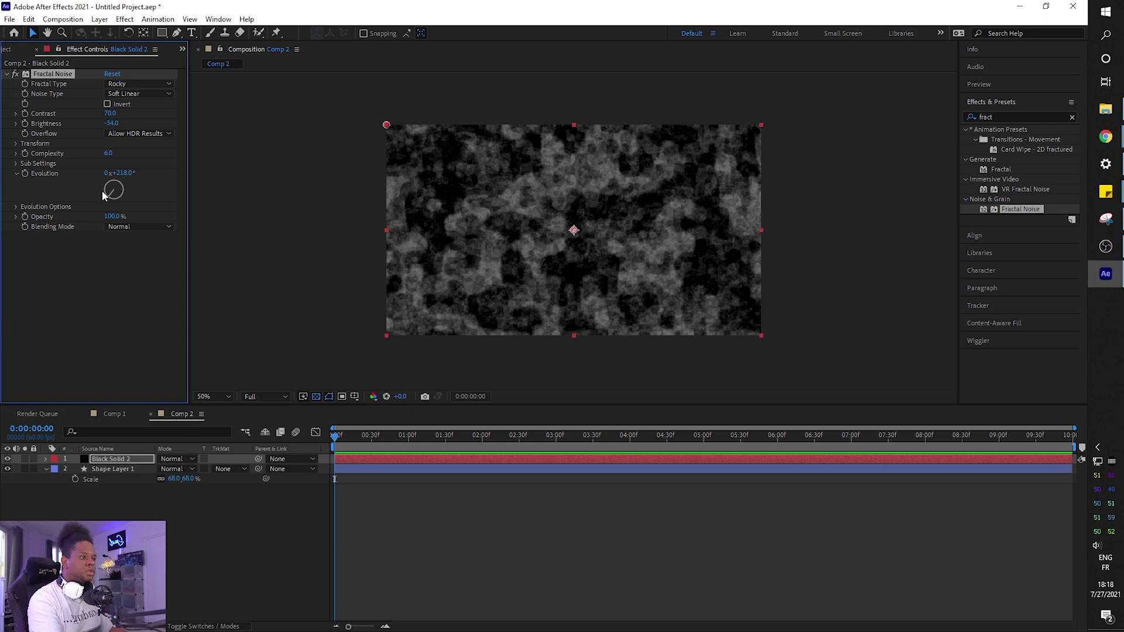
Step: Keyframe Evolution from 0 at the start to 3 revolutions at the end, then preview it
{"action": "key", "text": "ctrl+z"}
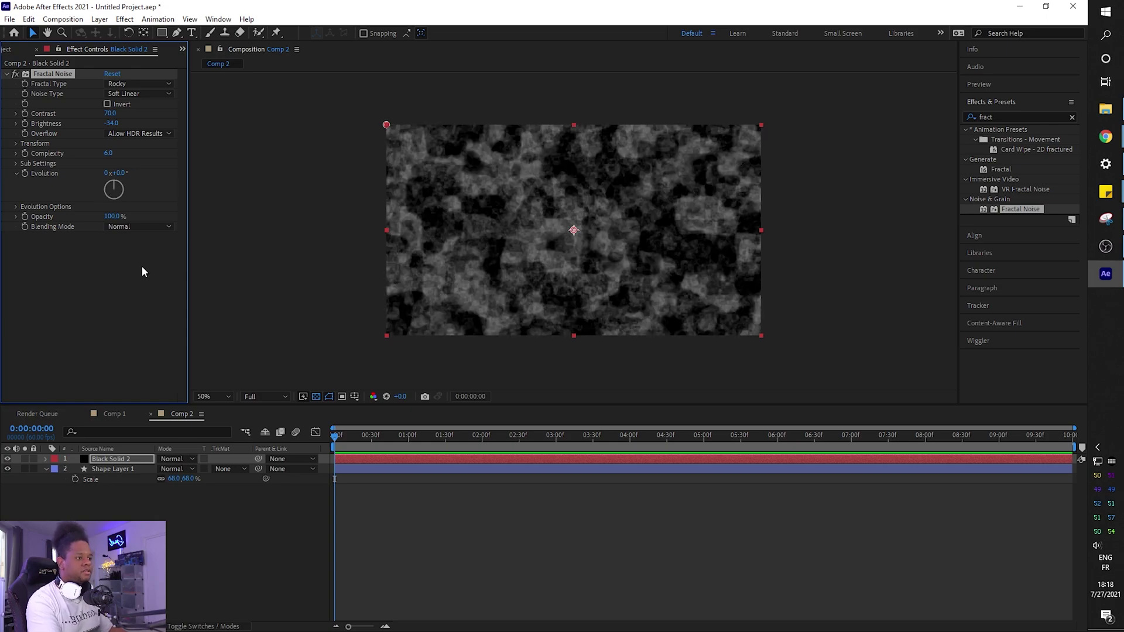
{"action": "left_click", "coordinate": [24, 174]}
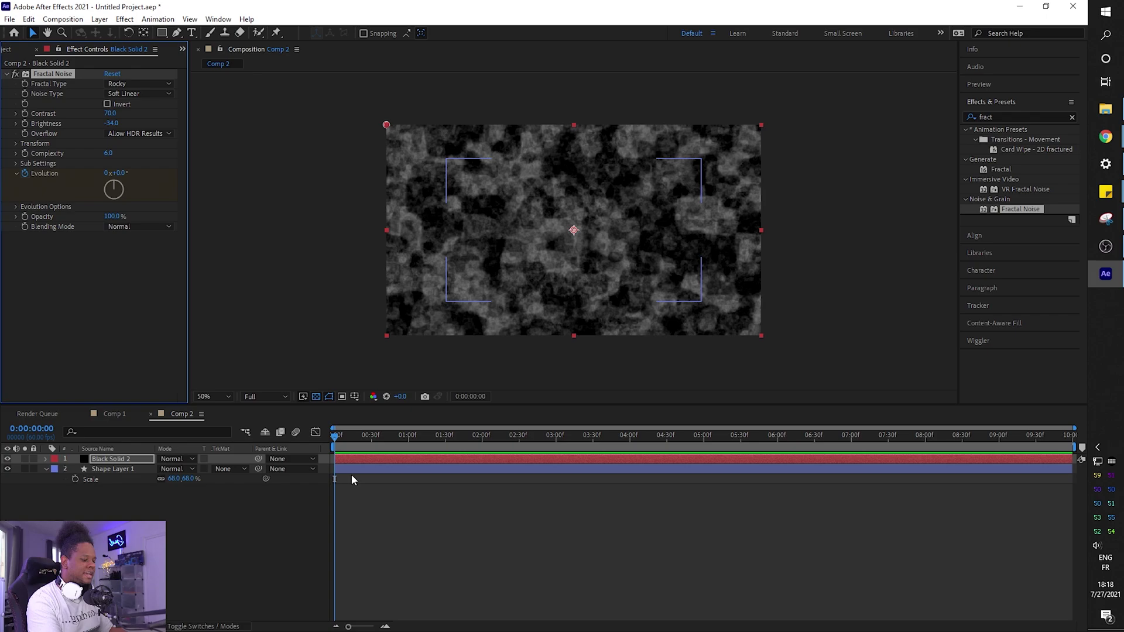
{"action": "key", "text": "End"}
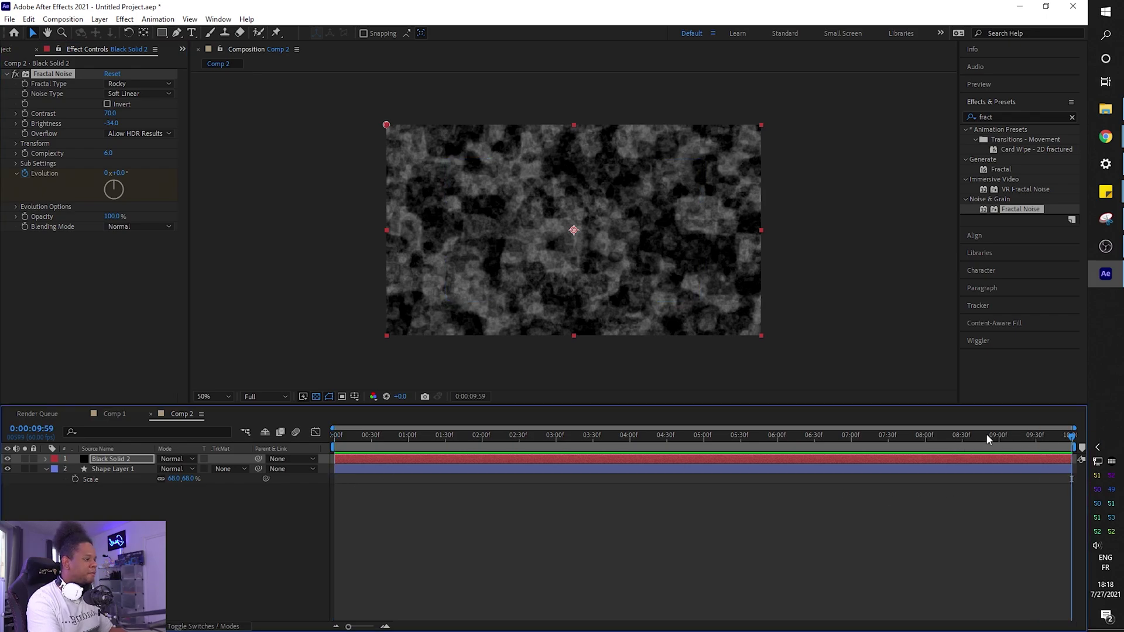
{"action": "left_click", "coordinate": [108, 173]}
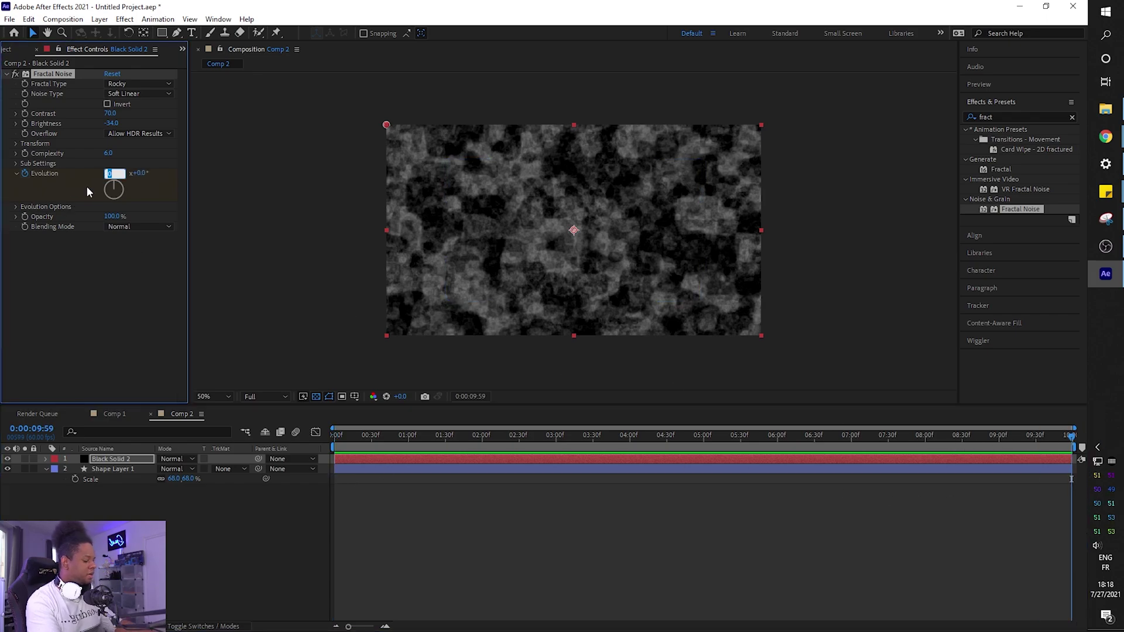
{"action": "type", "text": "3"}
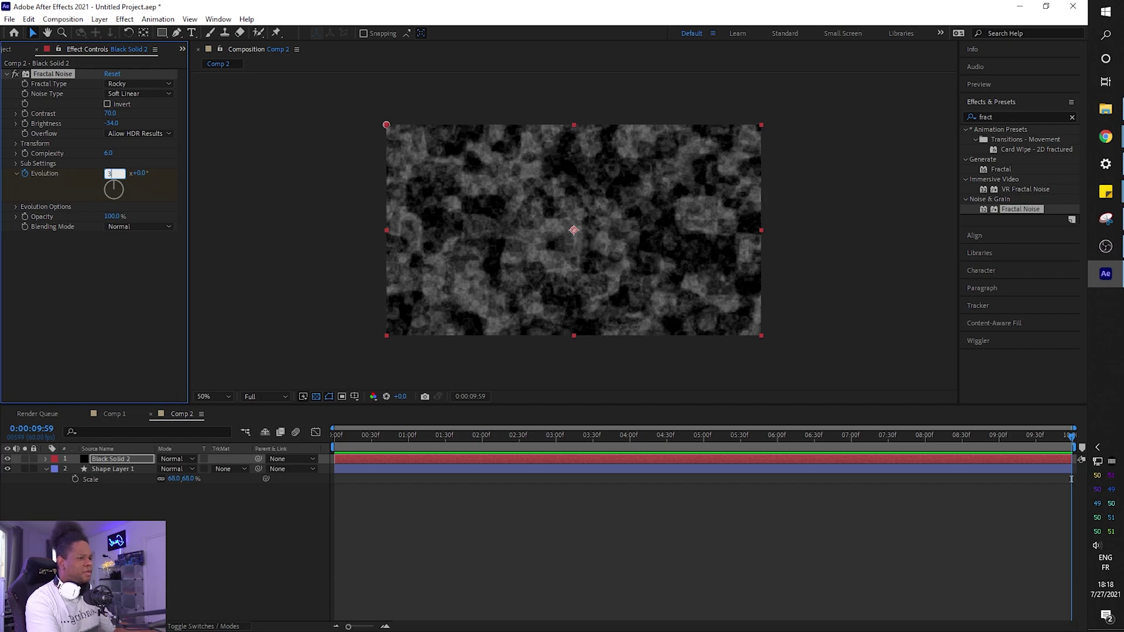
{"action": "key", "text": "Return"}
{"action": "key", "text": "space"}
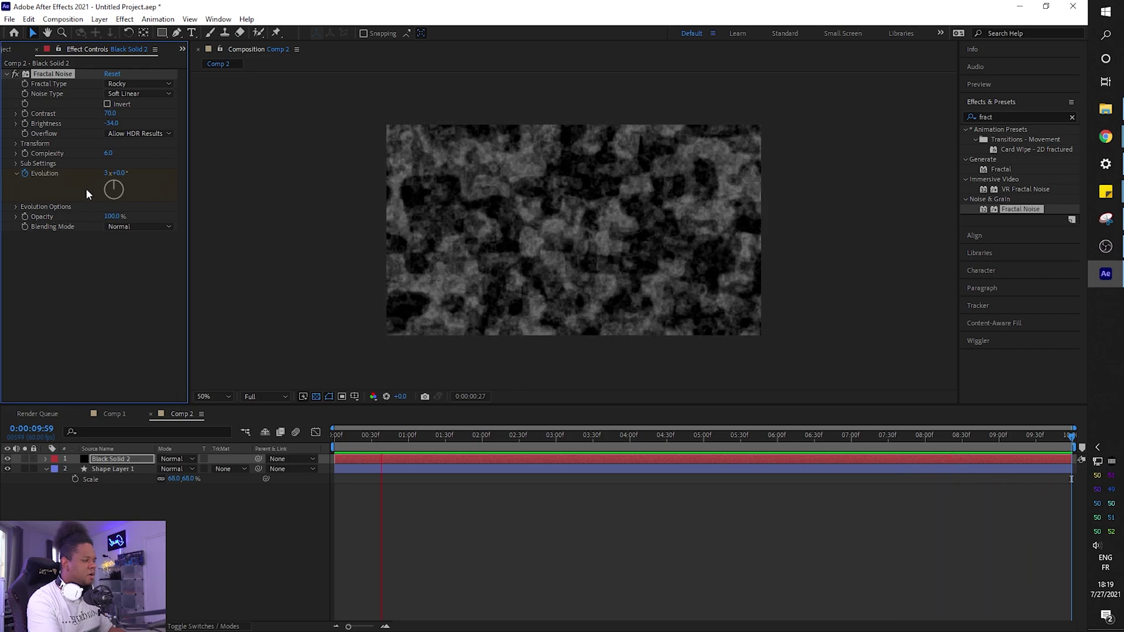
{"action": "left_click", "coordinate": [549, 317]}
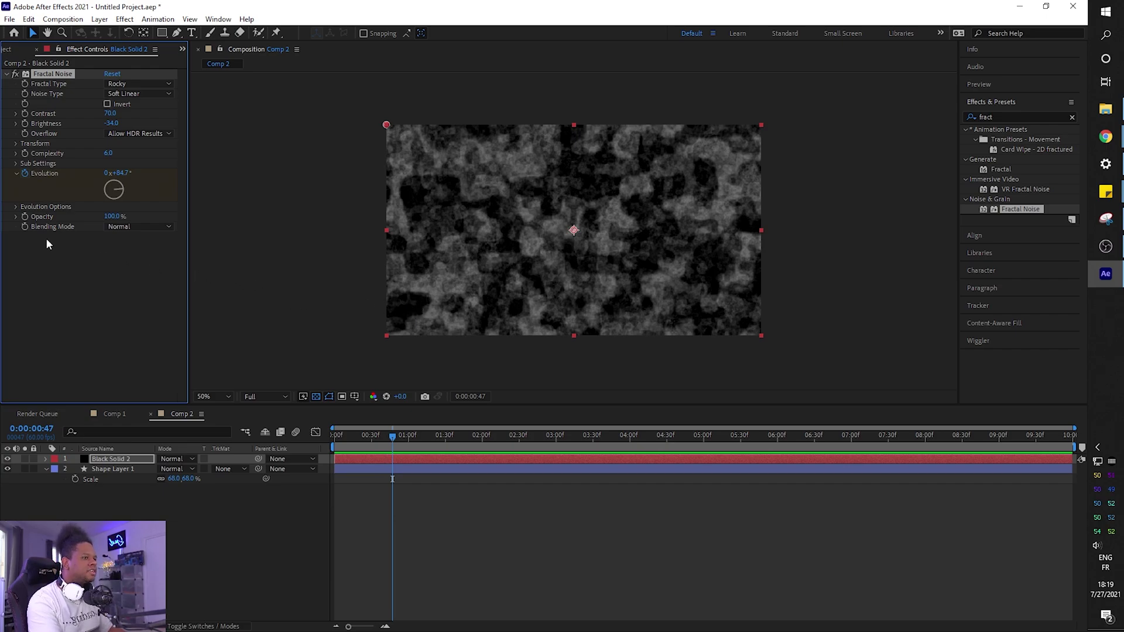
Step: Turn on Cycle Evolution for the Fractal Noise and preview from about 8 seconds
{"action": "left_click", "coordinate": [17, 206]}
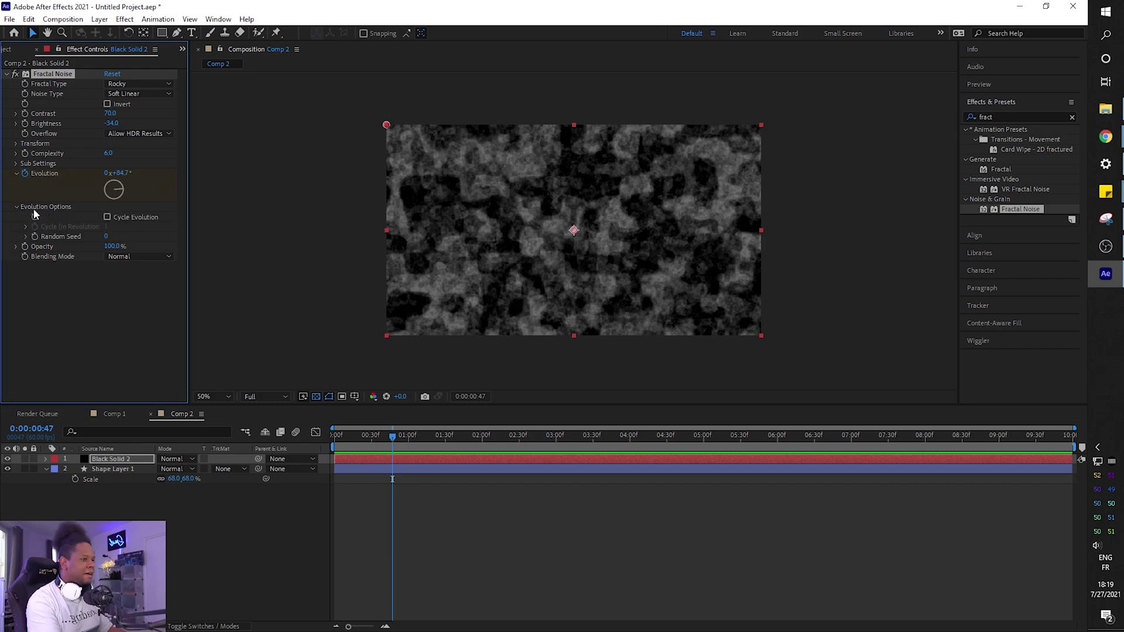
{"action": "left_click", "coordinate": [108, 217]}
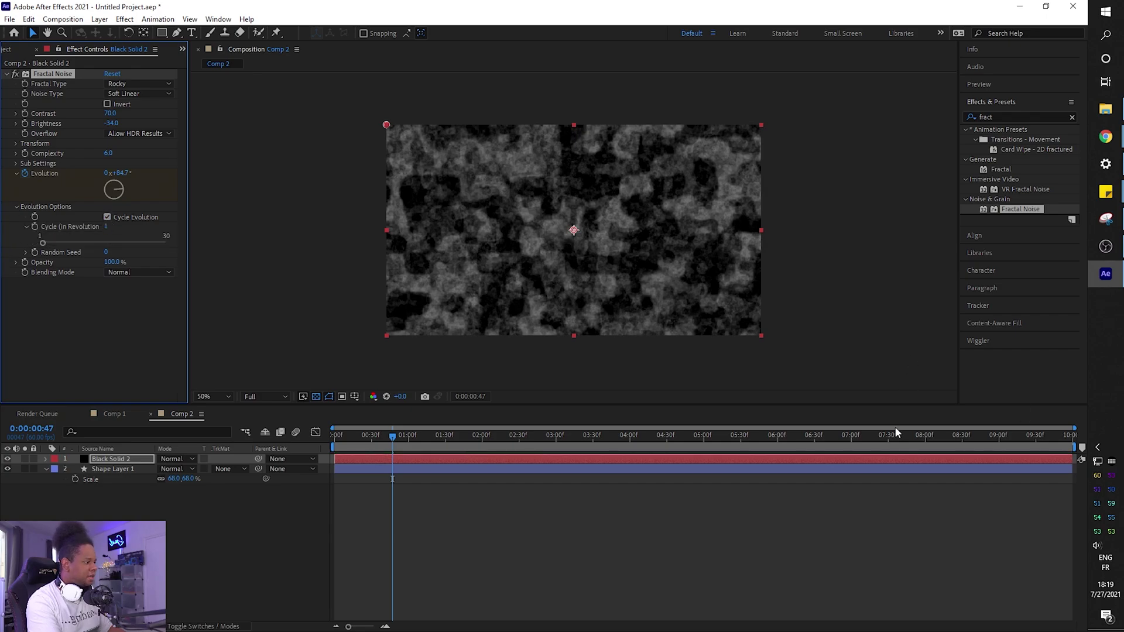
{"action": "left_click", "coordinate": [956, 437]}
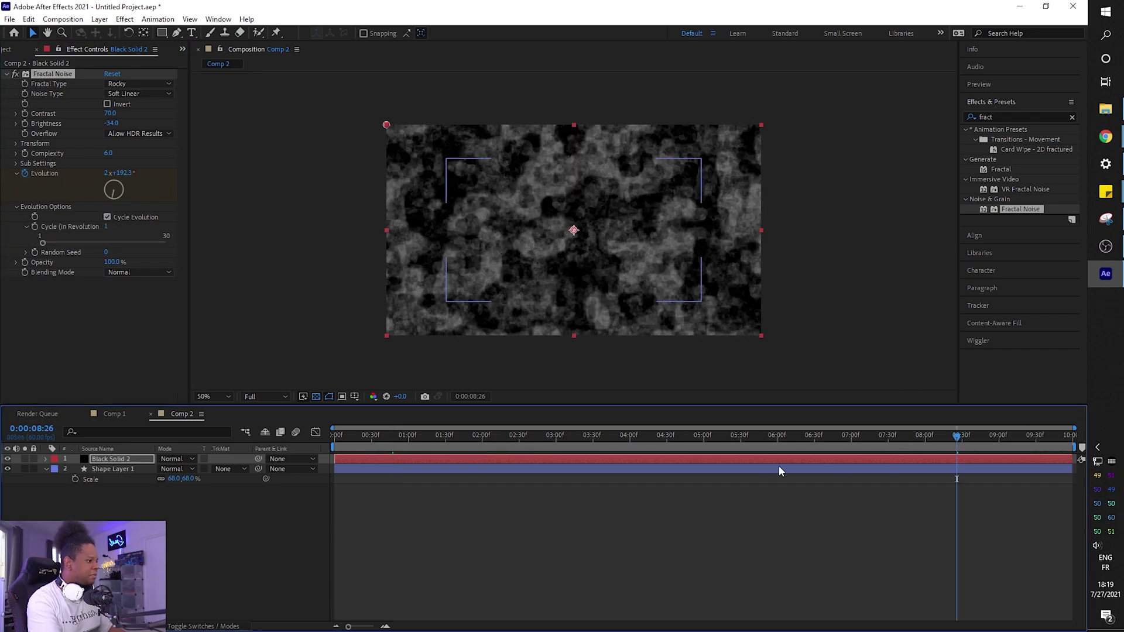
{"action": "key", "text": "space"}
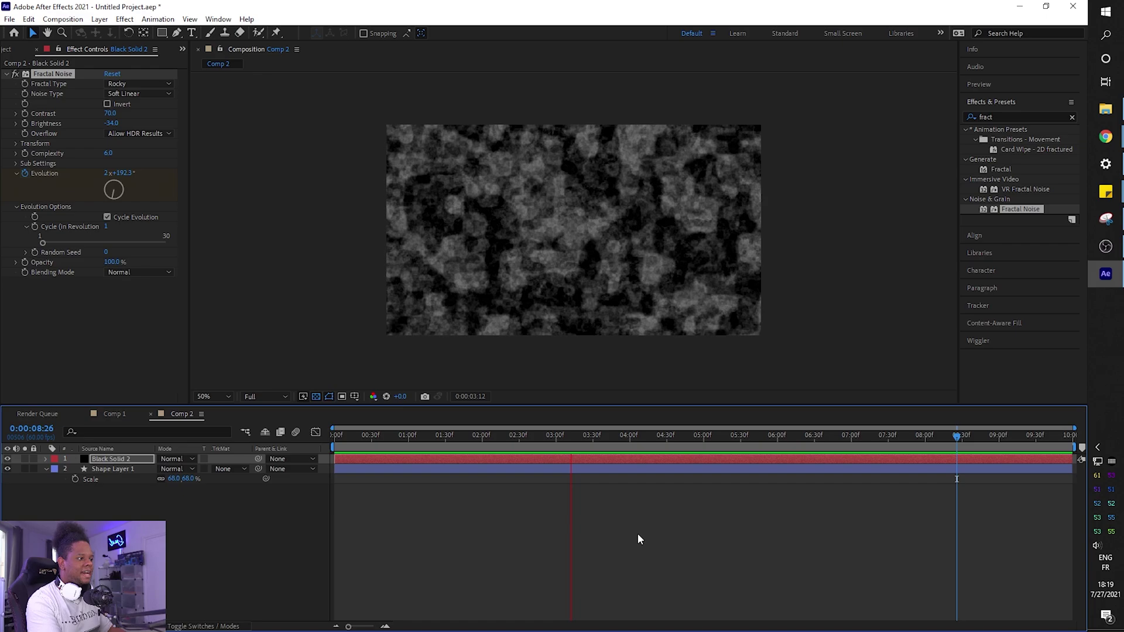
{"action": "key", "text": "space"}
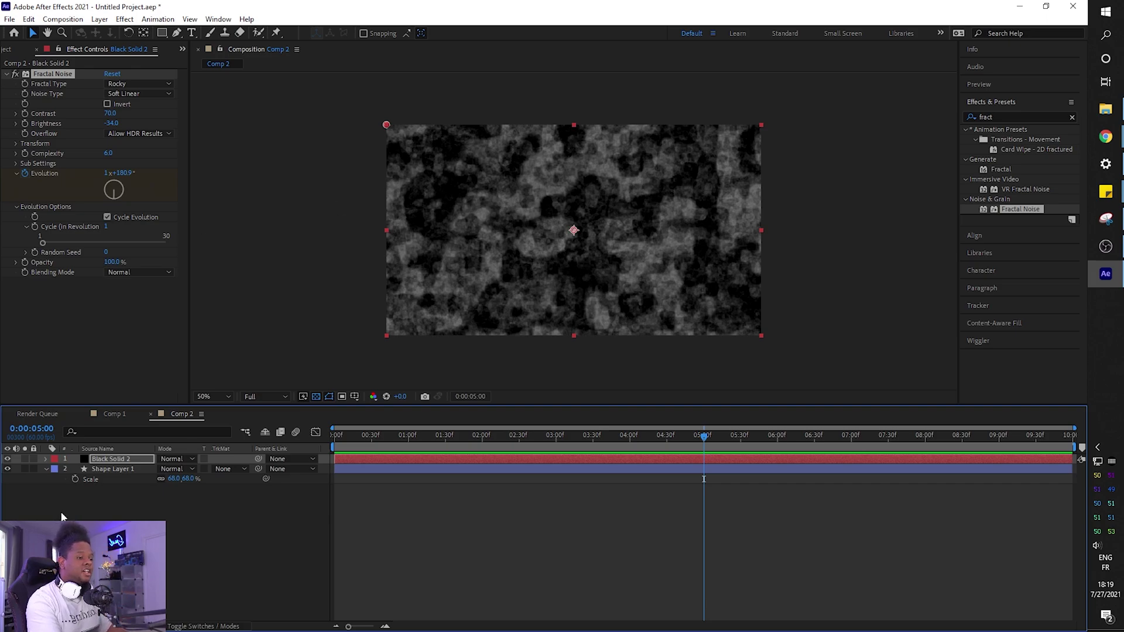
Step: Move Shape Layer 1 above the solid, set the solid's Alpha Matte to it, and preview
{"action": "left_click_drag", "start_coordinate": [111, 469], "coordinate": [110, 481]}
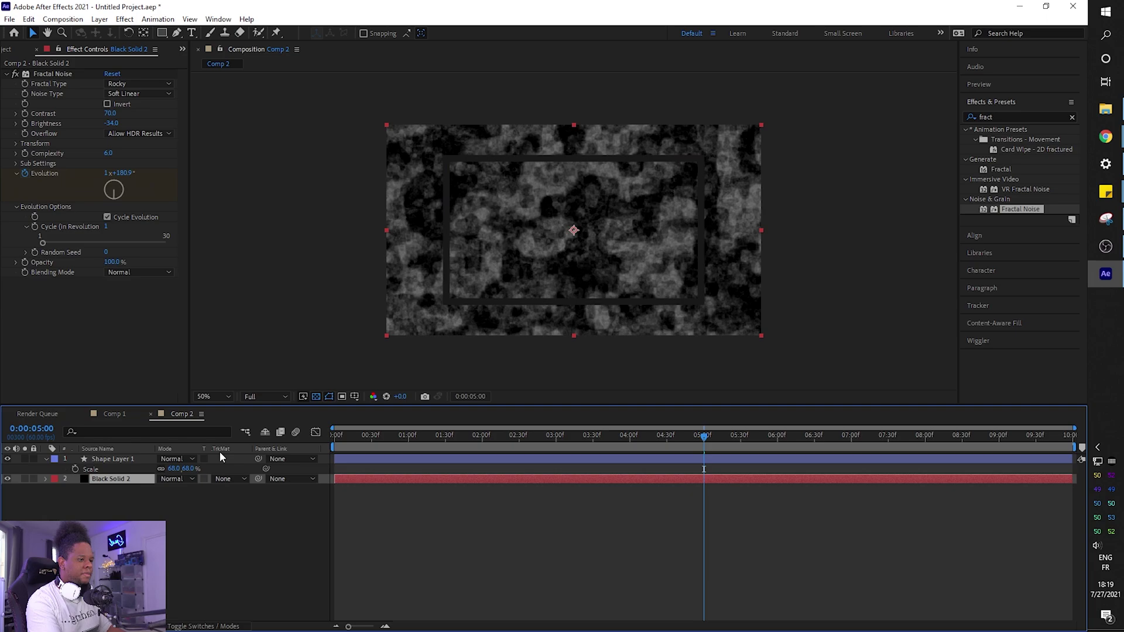
{"action": "left_click", "coordinate": [237, 480]}
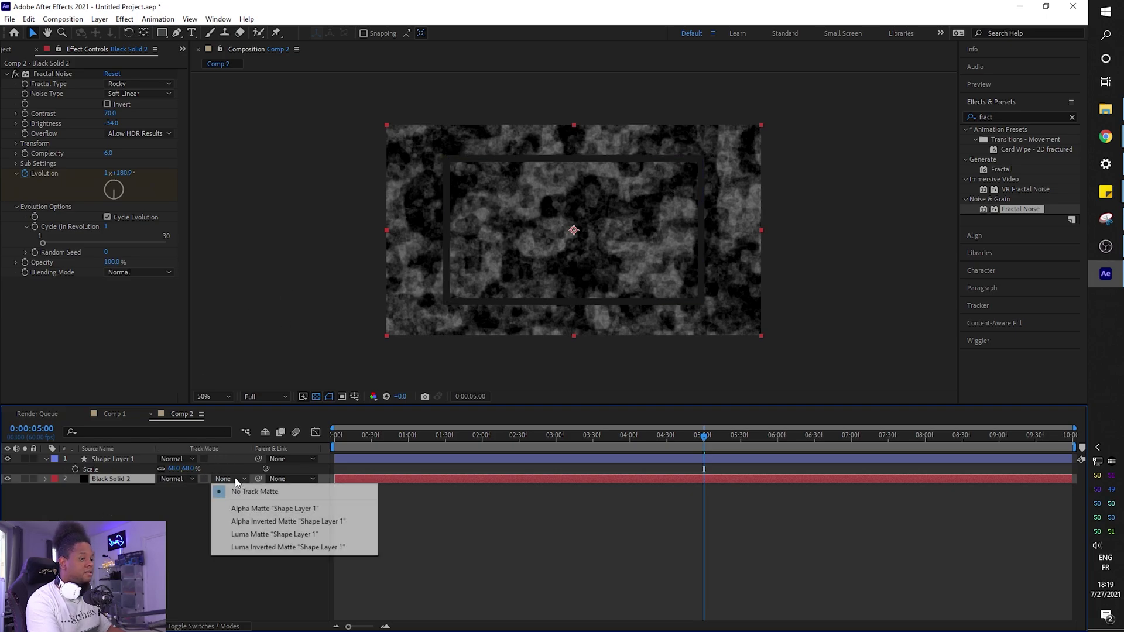
{"action": "left_click", "coordinate": [243, 510]}
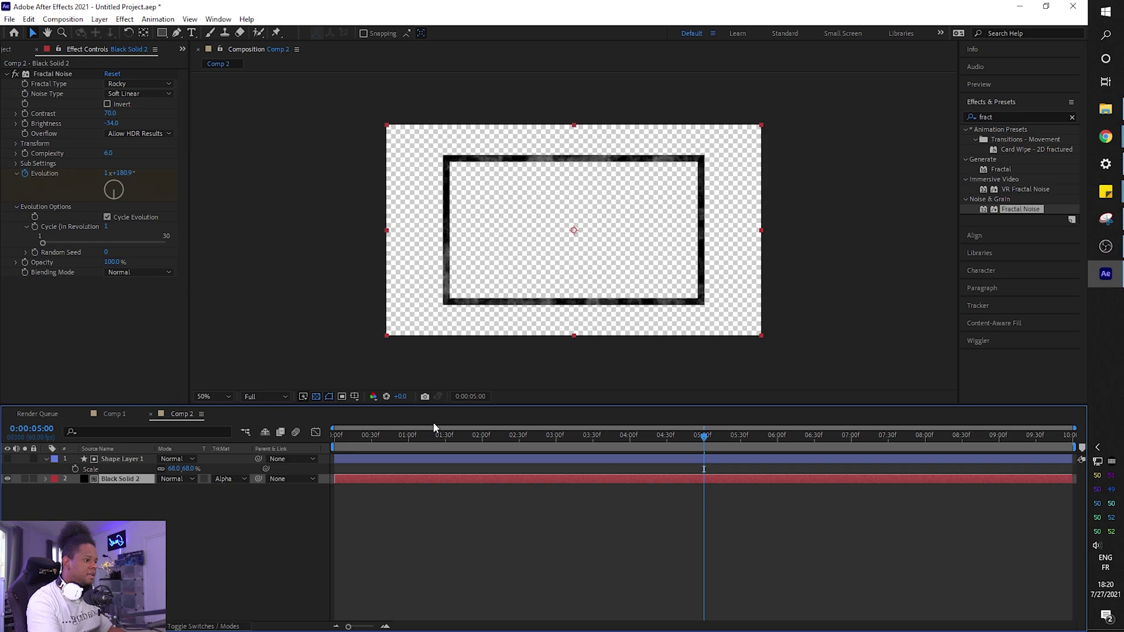
{"action": "key", "text": "space"}
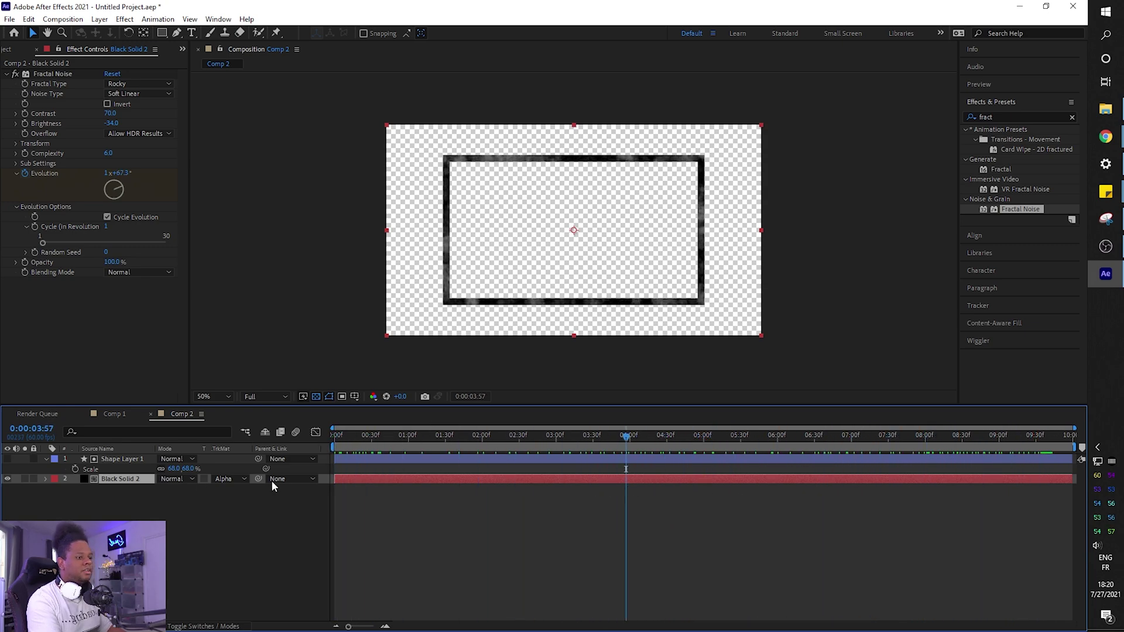
Step: Thin the rectangle's stroke width to about 21 px
{"action": "left_click", "coordinate": [128, 461]}
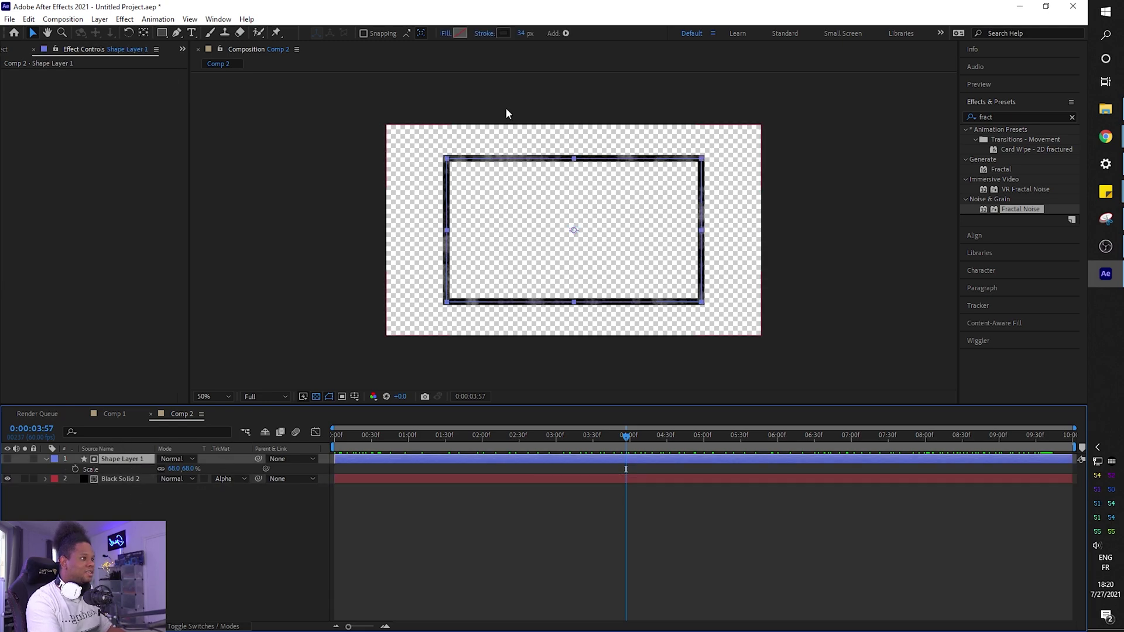
{"action": "left_click", "coordinate": [523, 35]}
{"action": "left_click_drag", "start_coordinate": [523, 35], "coordinate": [519, 35]}
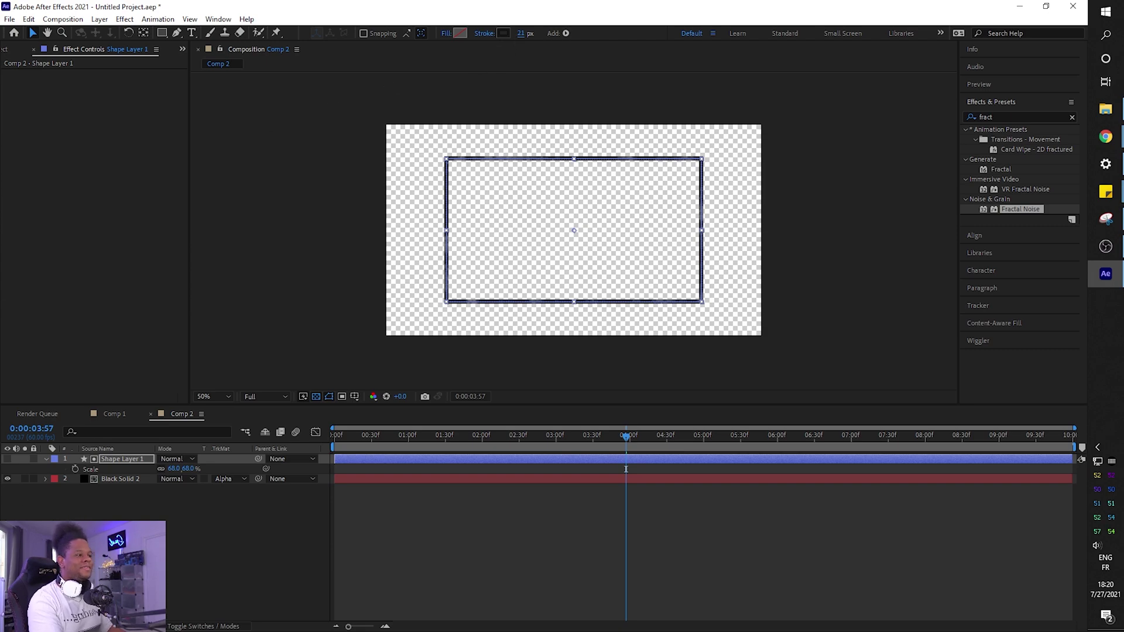
{"action": "left_click", "coordinate": [626, 469]}
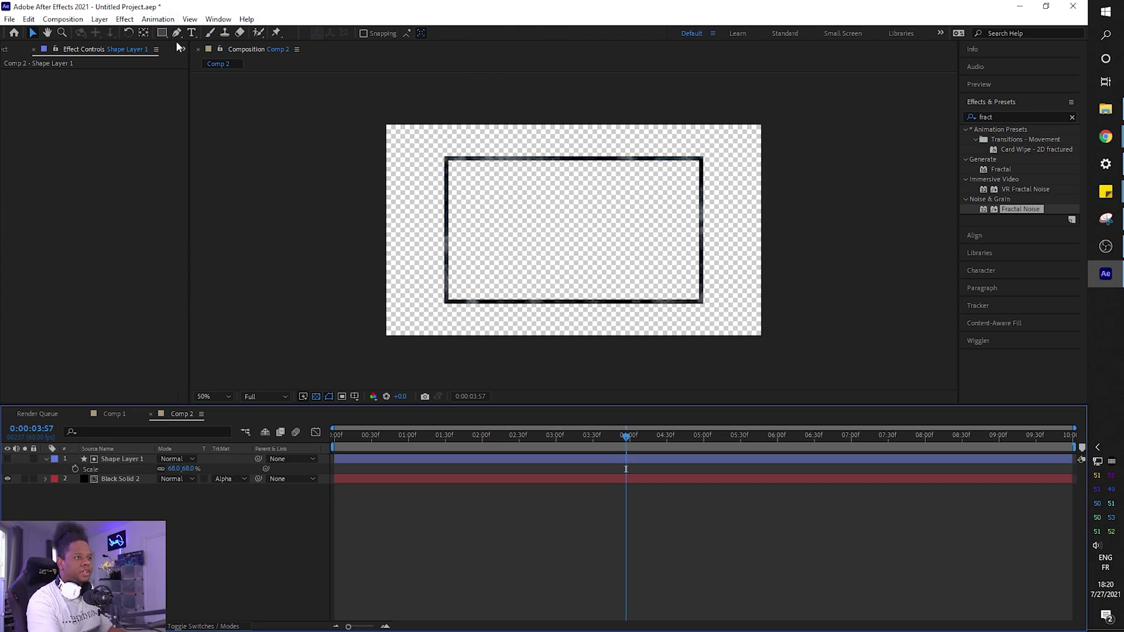
Step: Type 'GAEL LEVEL' as a two-line text layer and drag it toward the top-left corner
{"action": "left_click", "coordinate": [191, 34]}
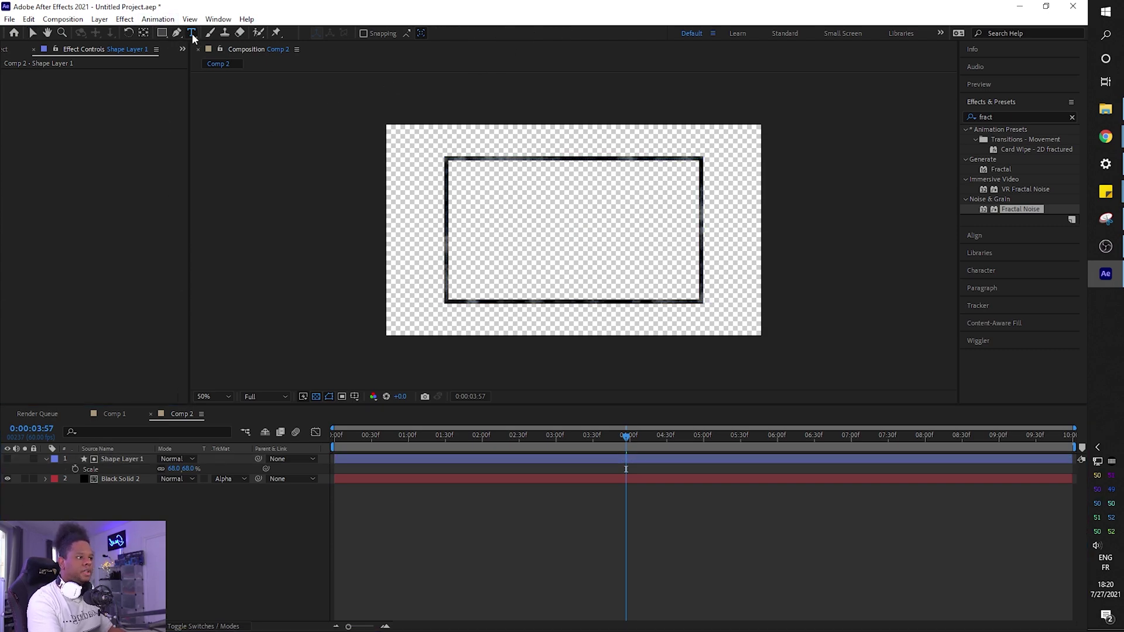
{"action": "left_click", "coordinate": [421, 161]}
{"action": "type", "text": "GAEL "}
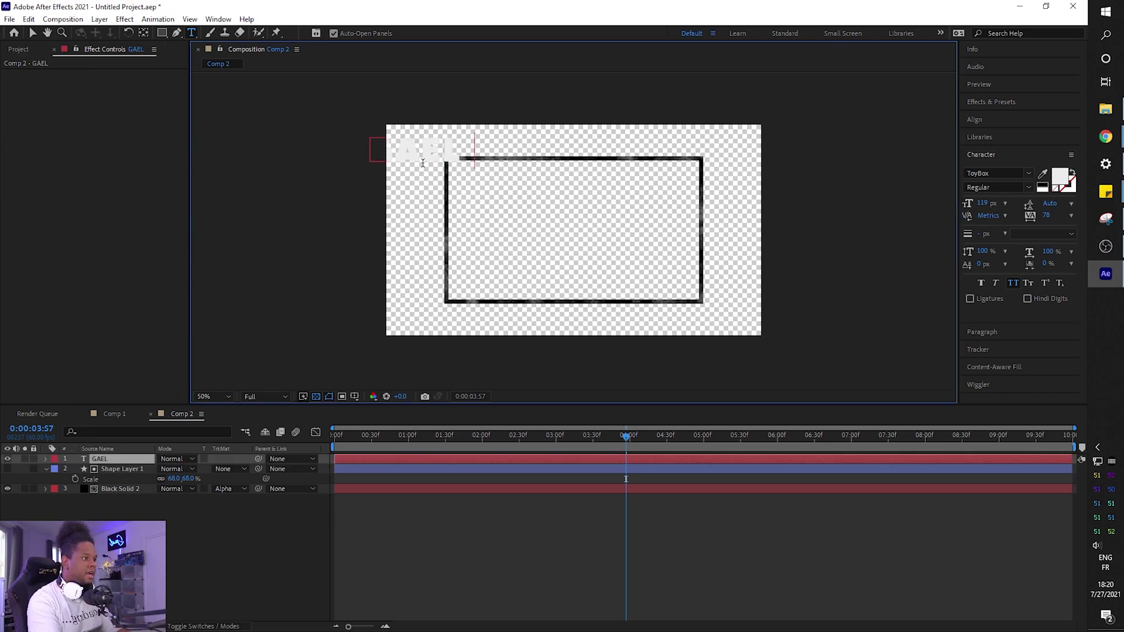
{"action": "type", "text": "LEVEL"}
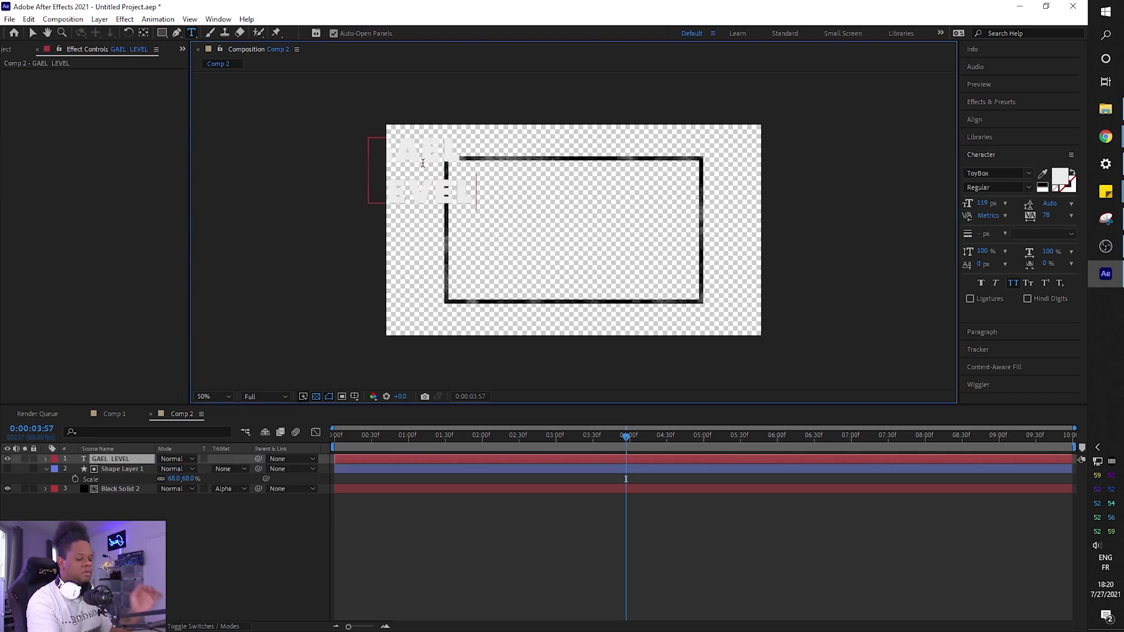
{"action": "key", "text": "ctrl+a"}
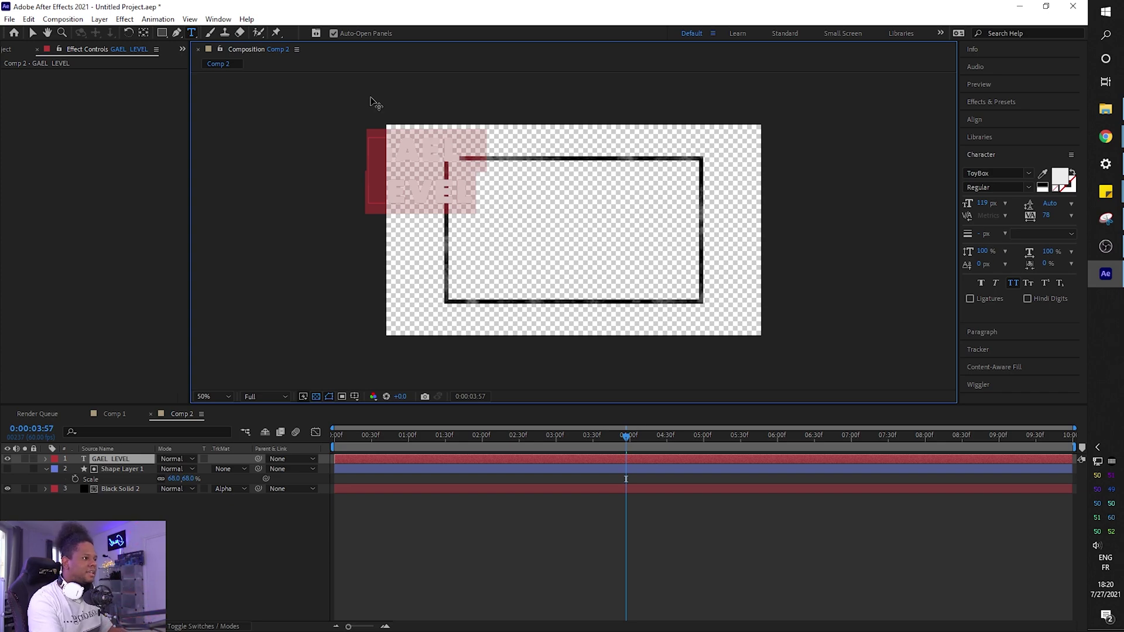
{"action": "left_click_drag", "start_coordinate": [375, 104], "coordinate": [405, 105]}
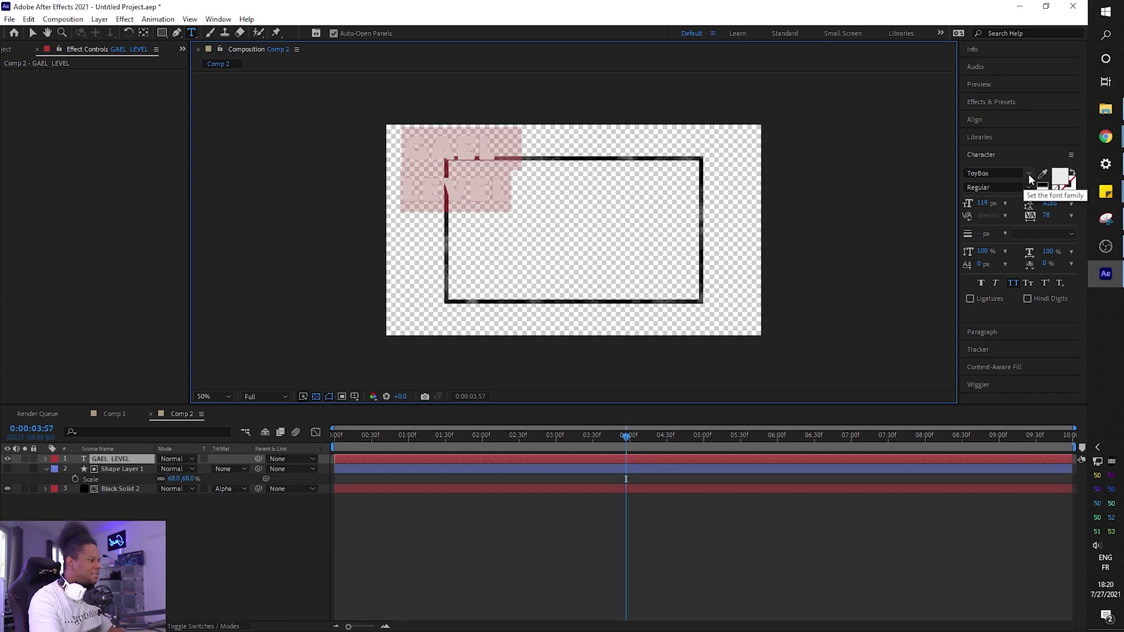
Step: Set the GAEL LEVEL text fill colour to purple 8C11FF
{"action": "left_click", "coordinate": [1058, 178]}
{"action": "left_click", "coordinate": [738, 276]}
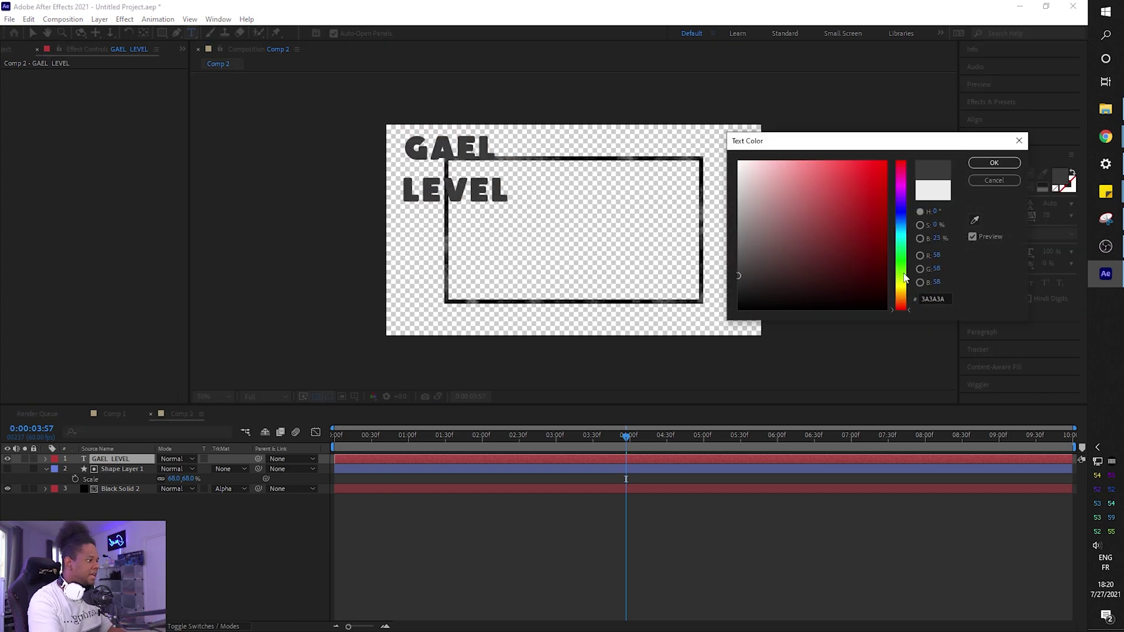
{"action": "left_click", "coordinate": [900, 283]}
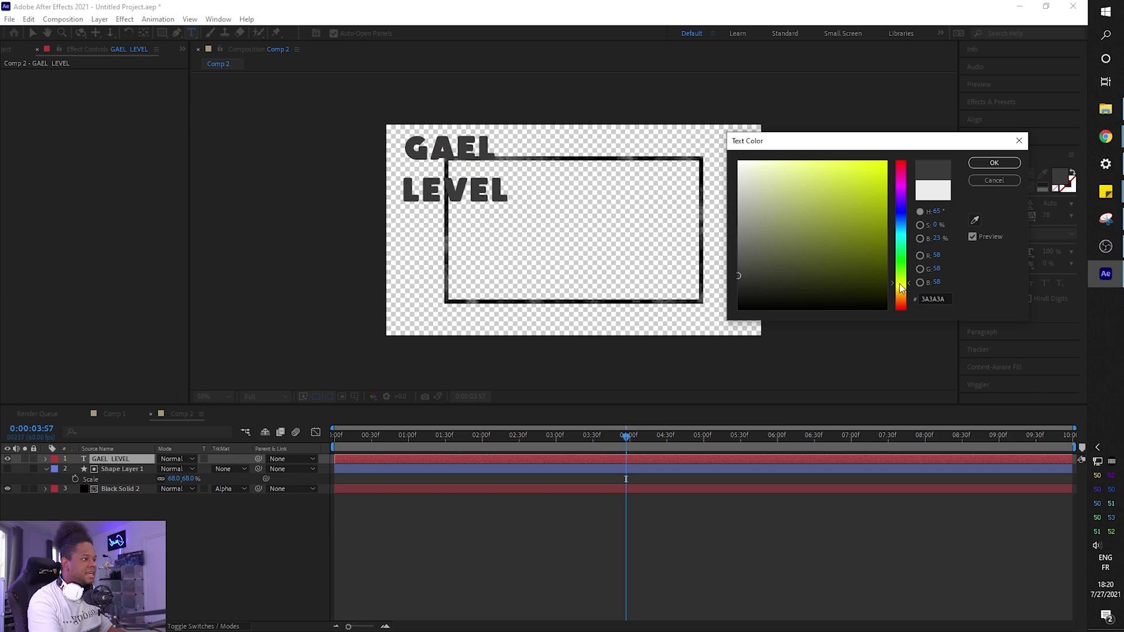
{"action": "left_click", "coordinate": [903, 232]}
{"action": "left_click", "coordinate": [884, 162]}
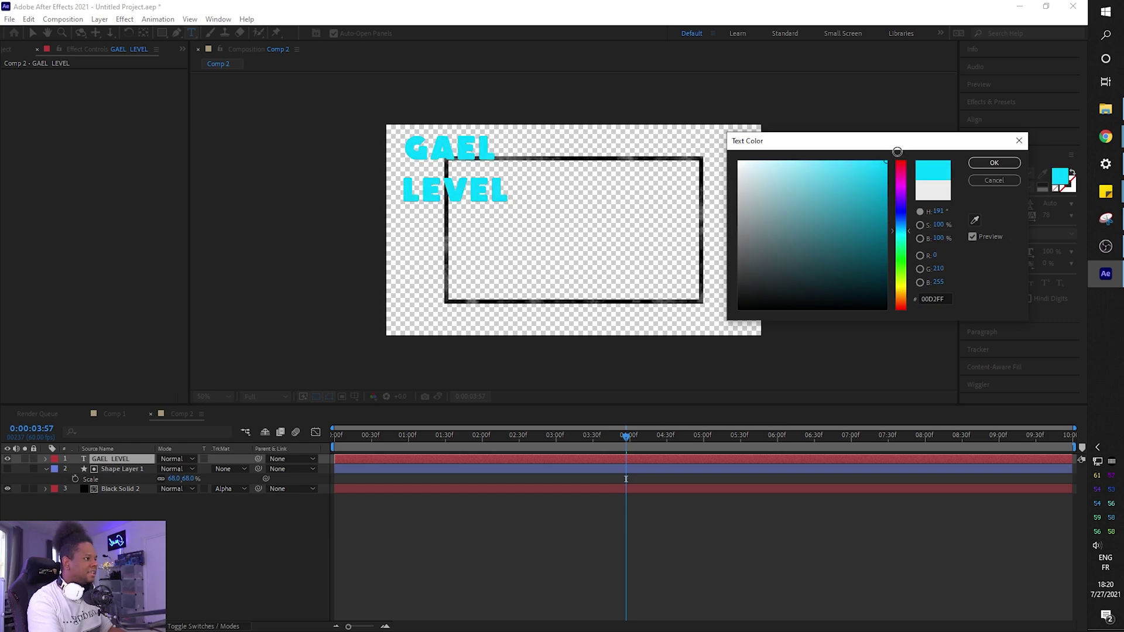
{"action": "left_click", "coordinate": [876, 161]}
{"action": "left_click", "coordinate": [899, 199]}
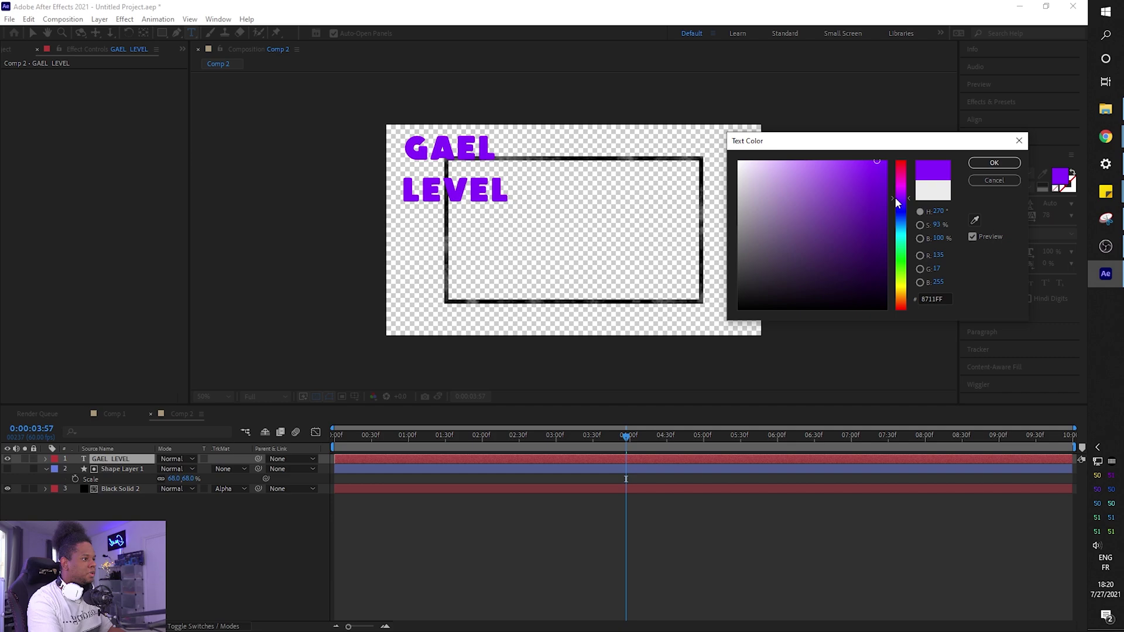
{"action": "left_click", "coordinate": [894, 196]}
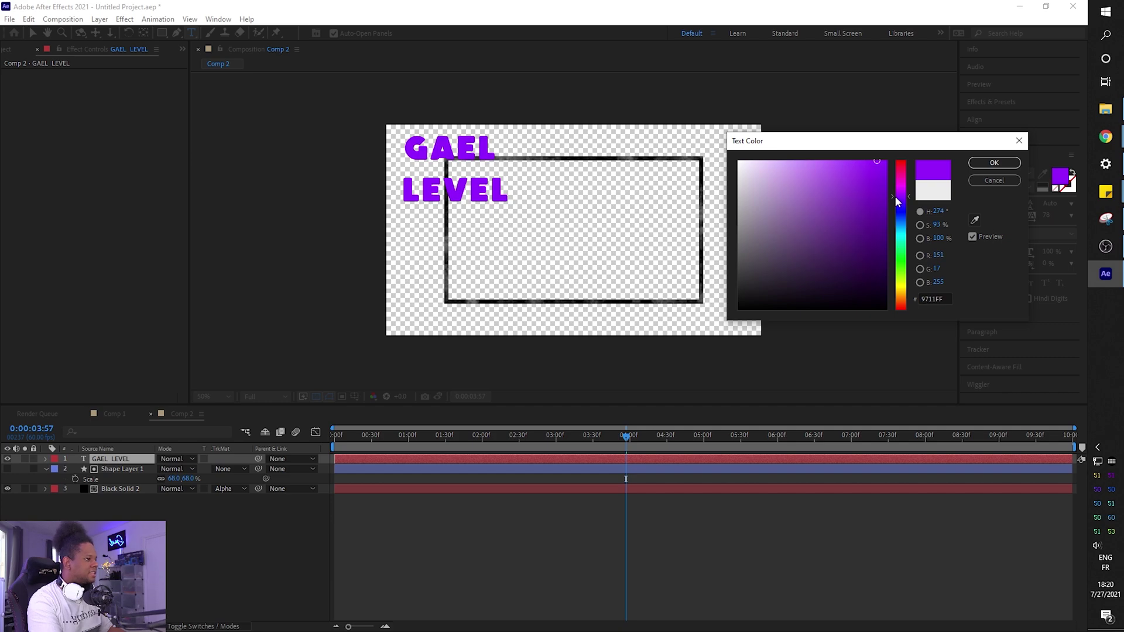
{"action": "left_click", "coordinate": [972, 164]}
Step: After trying the SKID and Kraash Black fonts, set the title in Dirty Brush
{"action": "left_click", "coordinate": [1028, 172]}
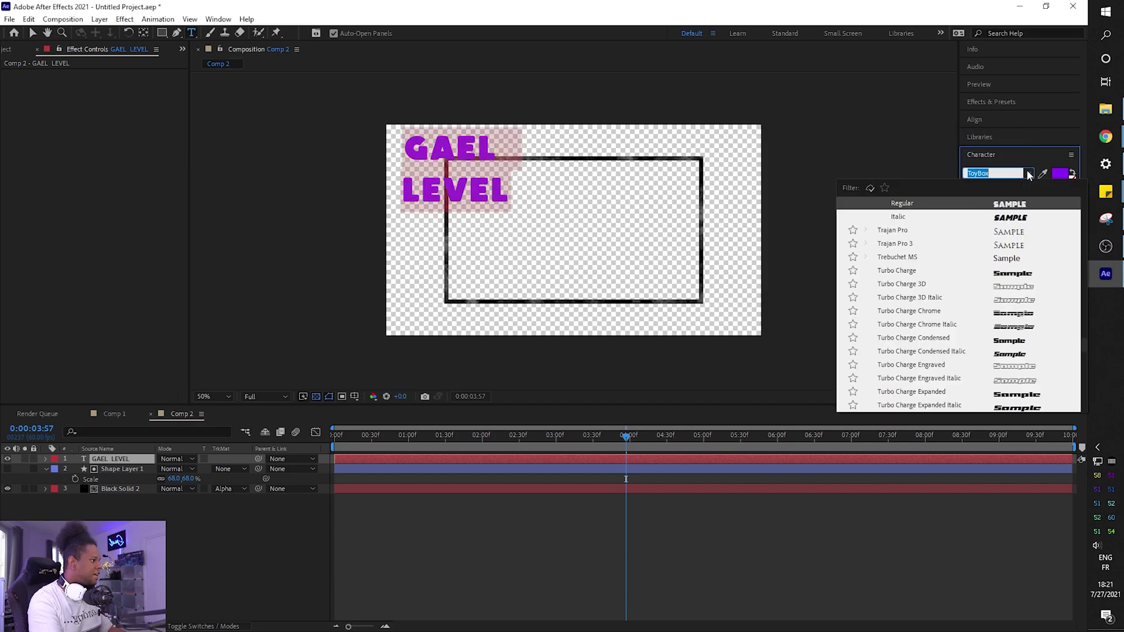
{"action": "scroll", "coordinate": [1052, 258], "scroll_direction": "down", "scroll_amount": 10}
{"action": "scroll", "coordinate": [1052, 257], "scroll_direction": "down", "scroll_amount": 5}
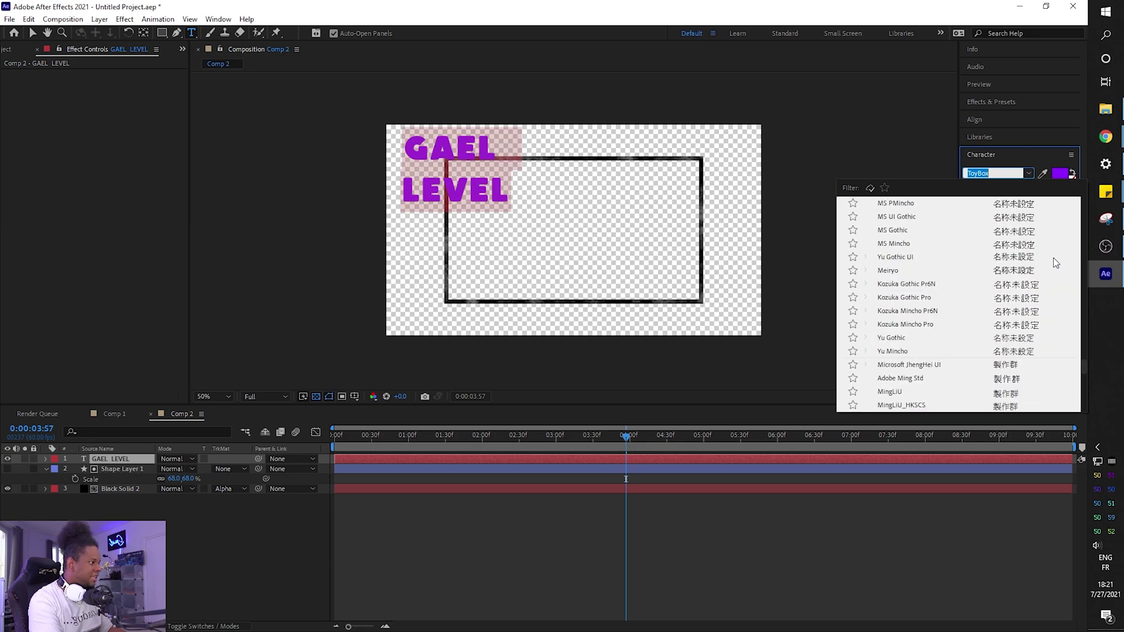
{"action": "scroll", "coordinate": [1052, 257], "scroll_direction": "up", "scroll_amount": 6}
{"action": "left_click_drag", "start_coordinate": [1084, 360], "coordinate": [1084, 326]}
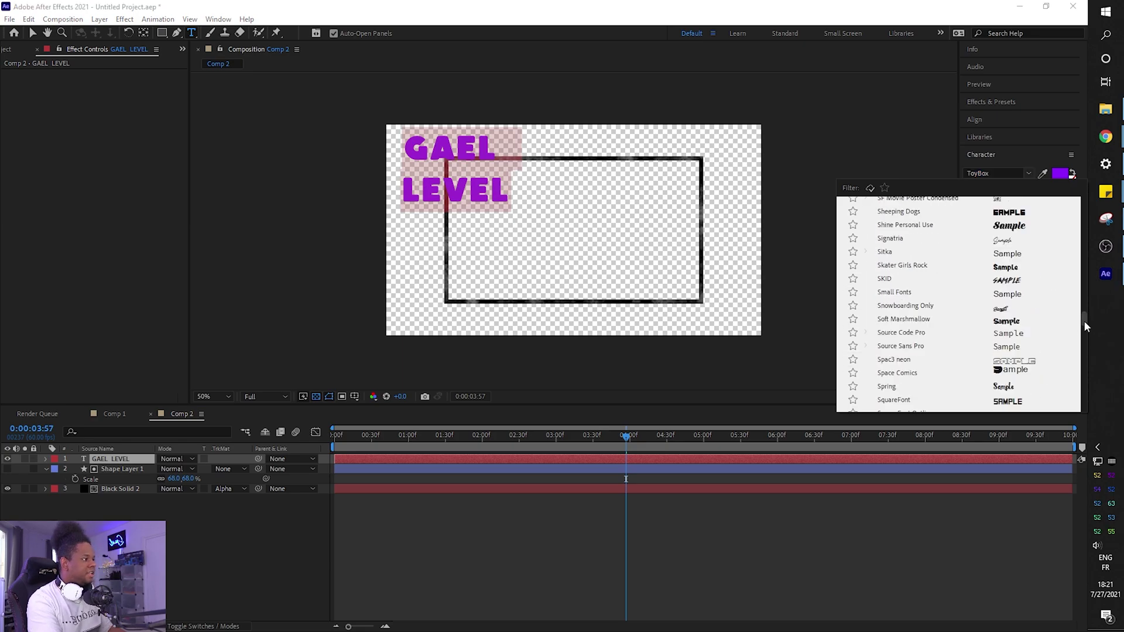
{"action": "left_click", "coordinate": [1007, 279]}
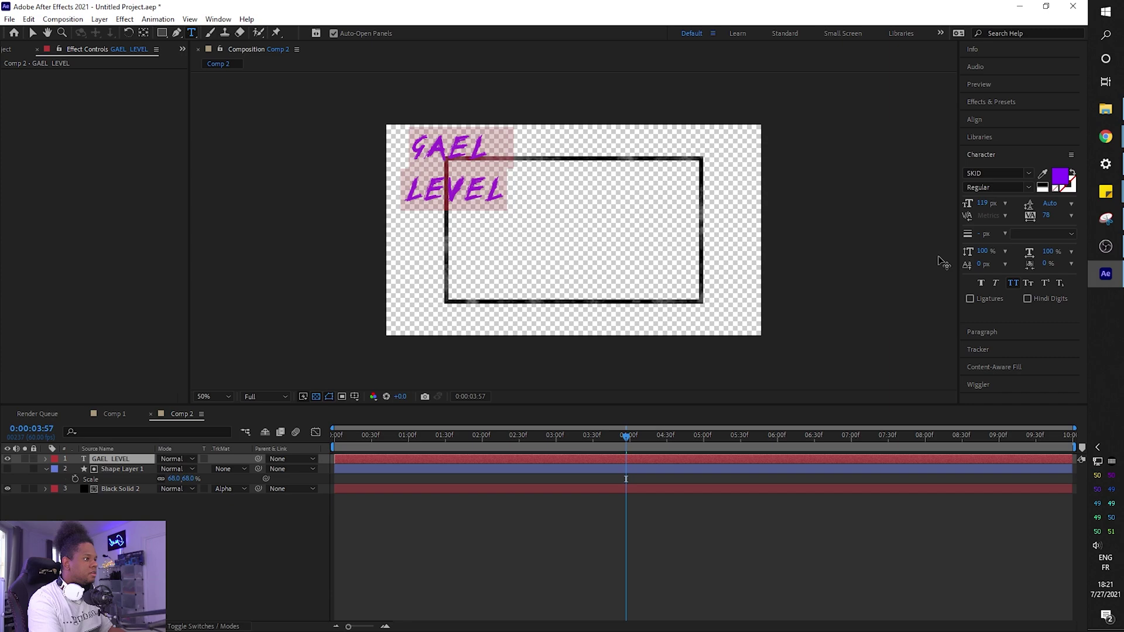
{"action": "left_click", "coordinate": [1029, 174]}
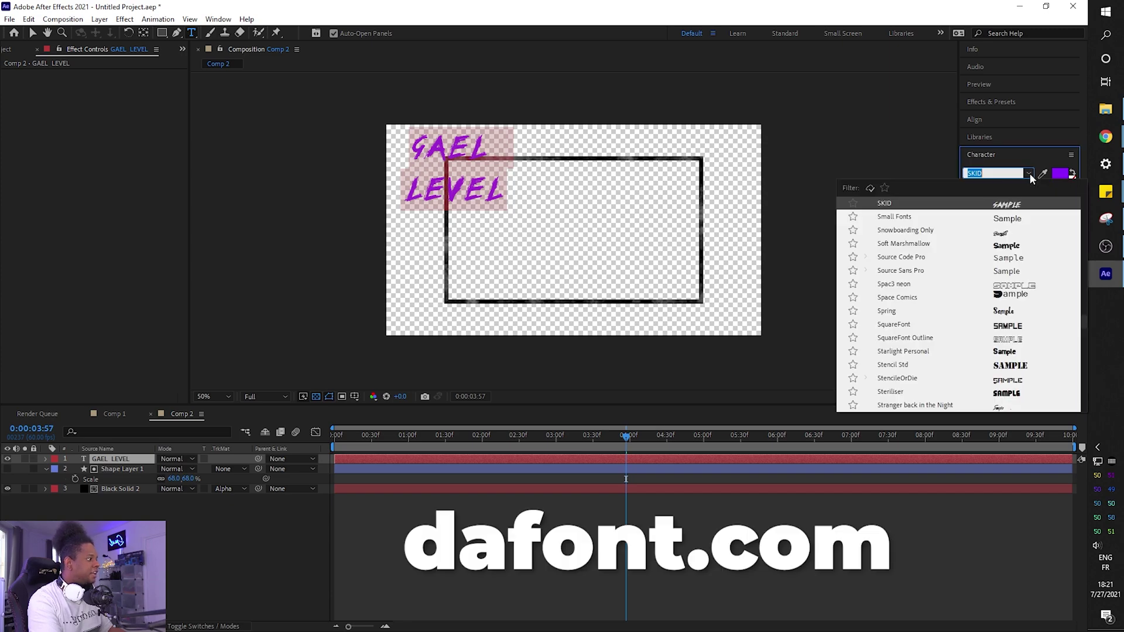
{"action": "left_click_drag", "start_coordinate": [1083, 321], "coordinate": [1083, 258]}
{"action": "left_click", "coordinate": [1025, 200]}
{"action": "left_click", "coordinate": [1026, 173]}
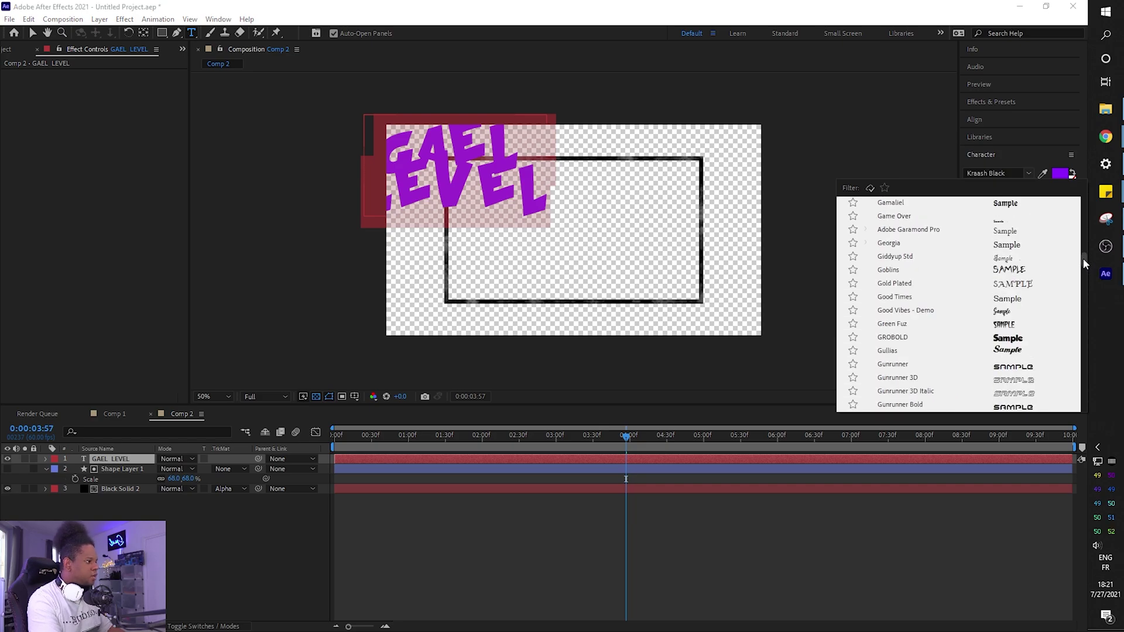
{"action": "scroll", "coordinate": [1083, 258], "scroll_direction": "up", "scroll_amount": 3}
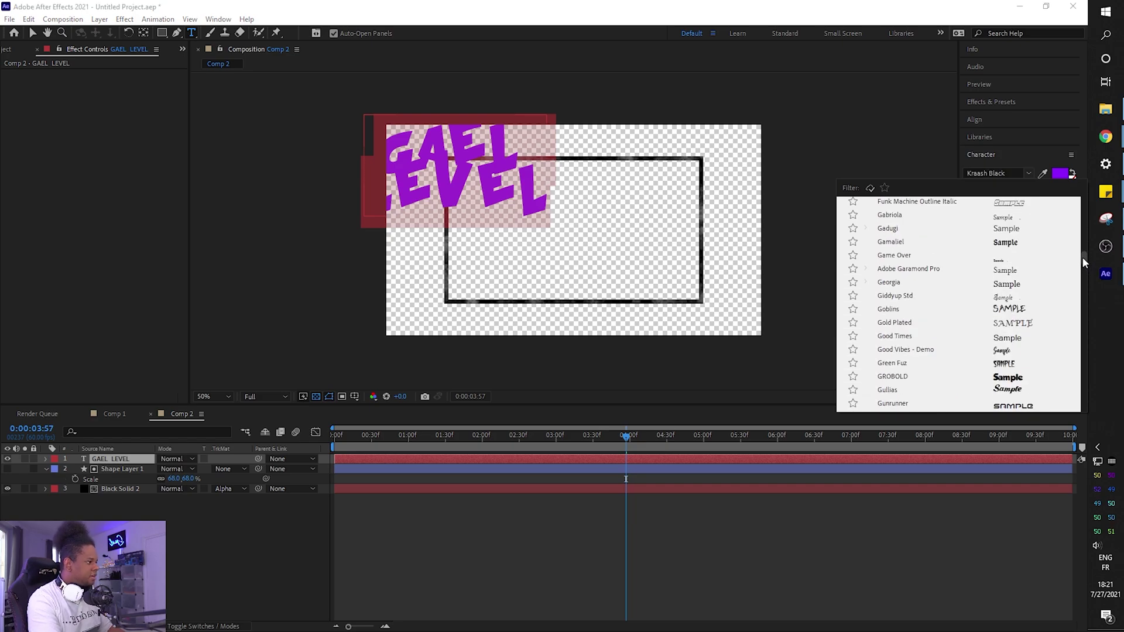
{"action": "left_click", "coordinate": [428, 175]}
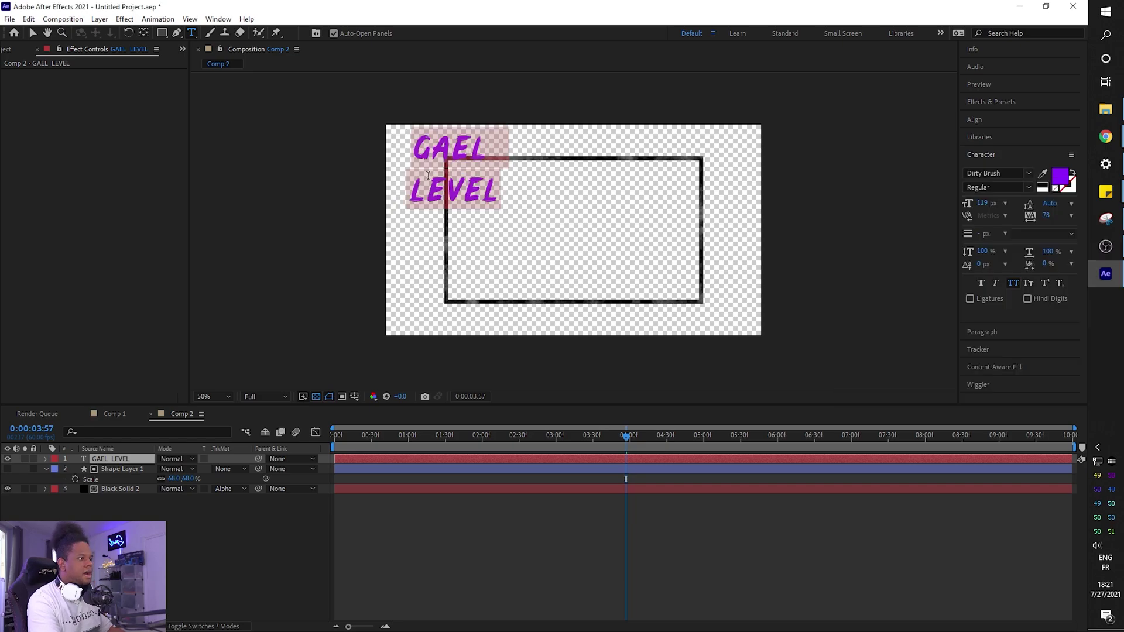
Step: Leave faux bold off and widen the title's line spacing to 111 px leading
{"action": "left_click", "coordinate": [981, 284]}
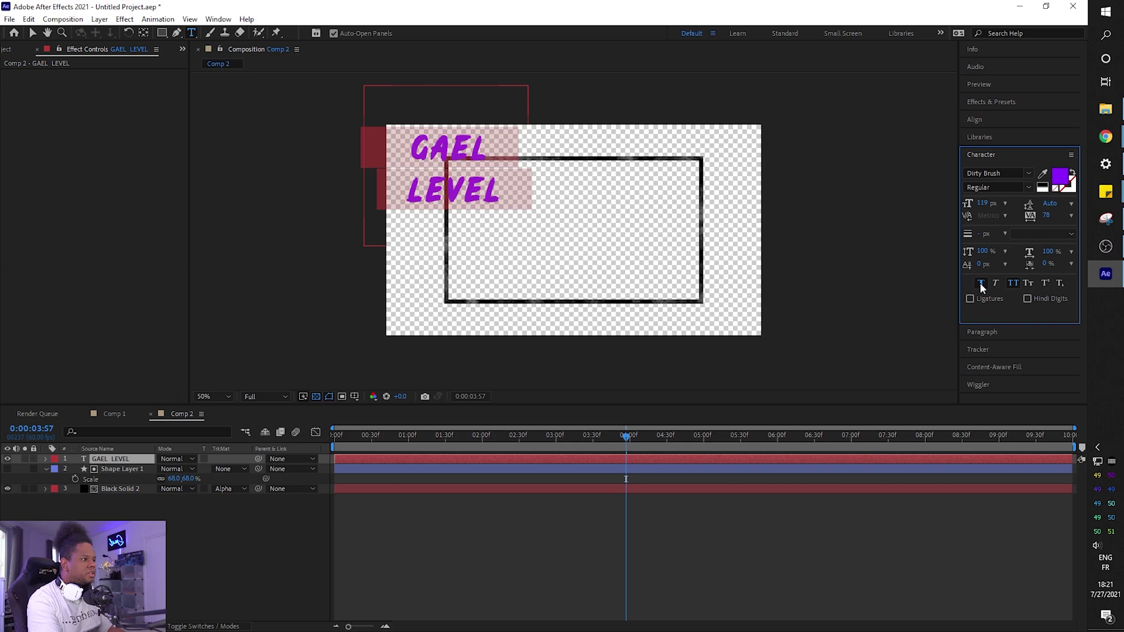
{"action": "left_click", "coordinate": [981, 283]}
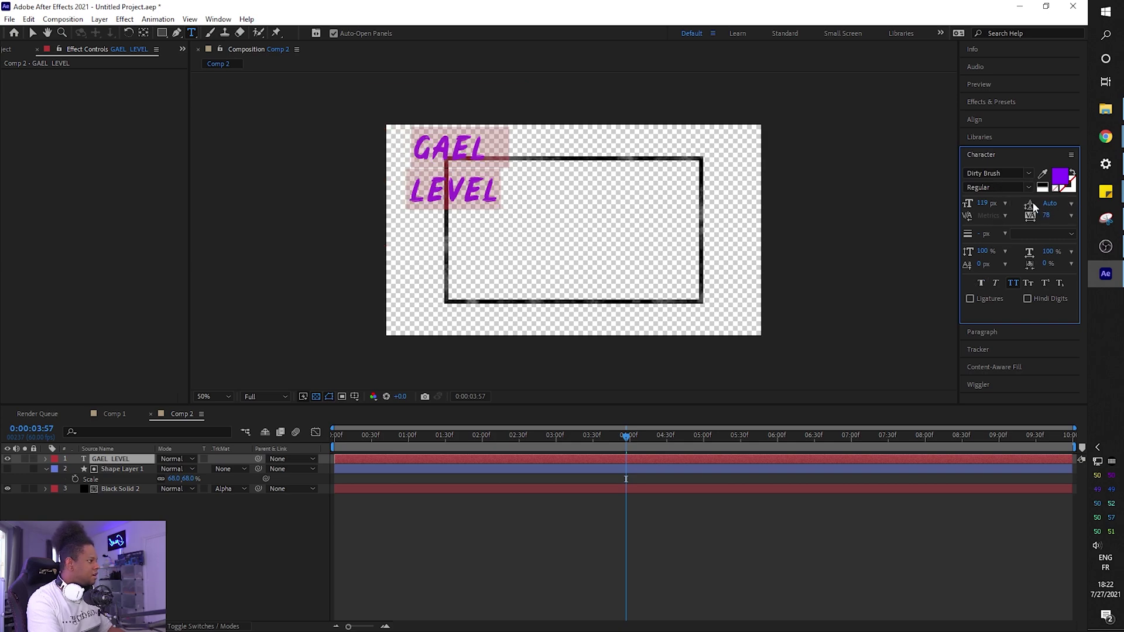
{"action": "left_click", "coordinate": [1072, 201]}
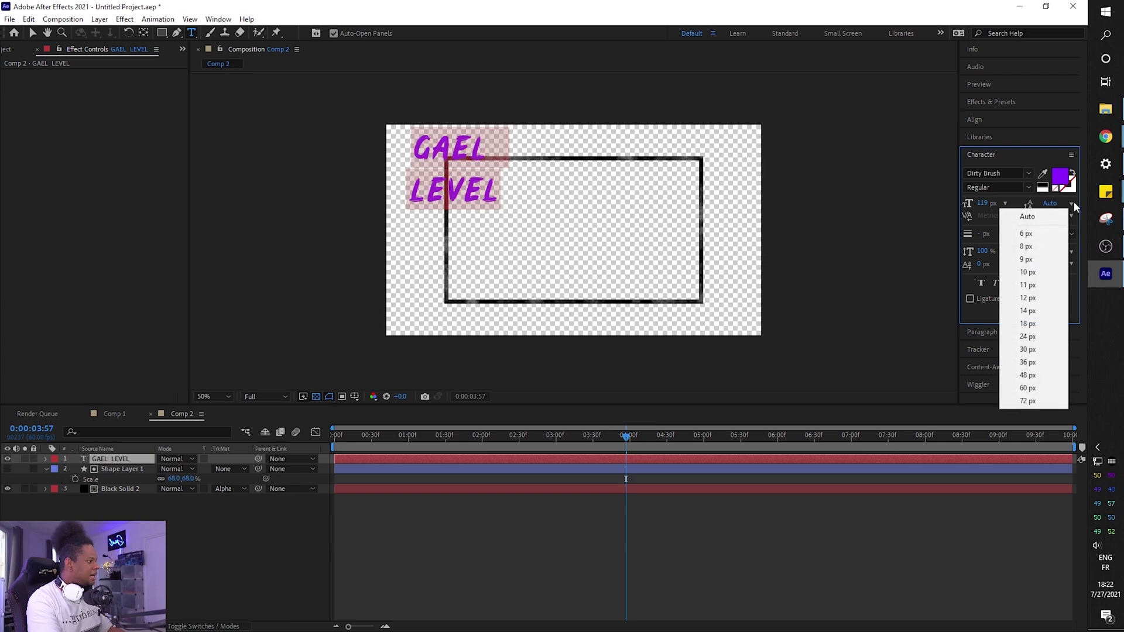
{"action": "left_click", "coordinate": [1038, 233]}
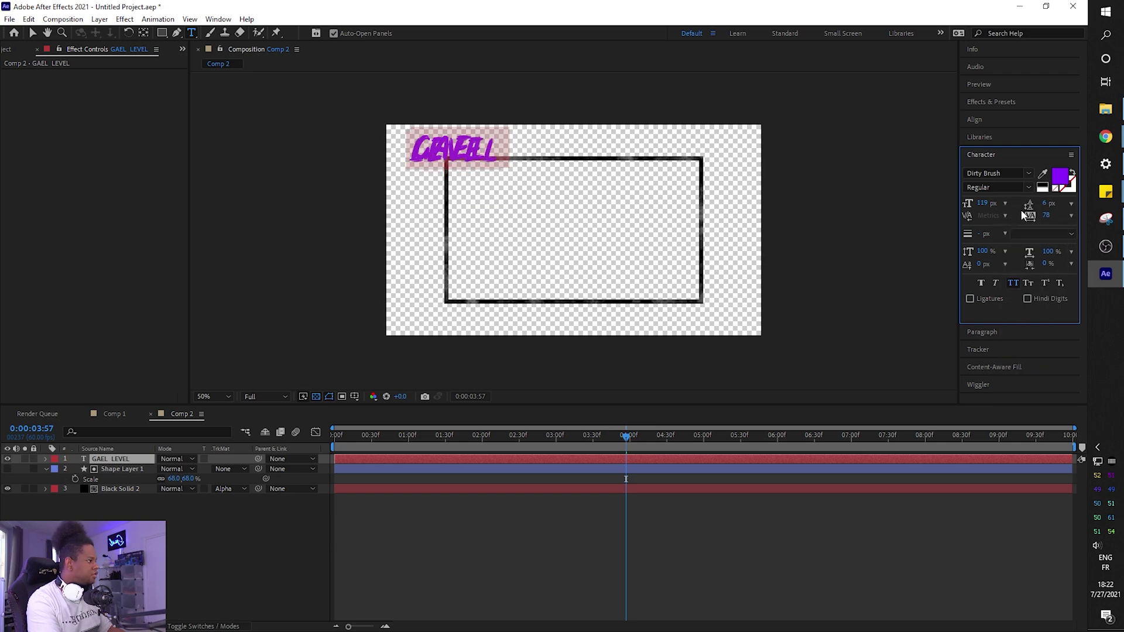
{"action": "left_click_drag", "start_coordinate": [1043, 208], "coordinate": [1093, 207]}
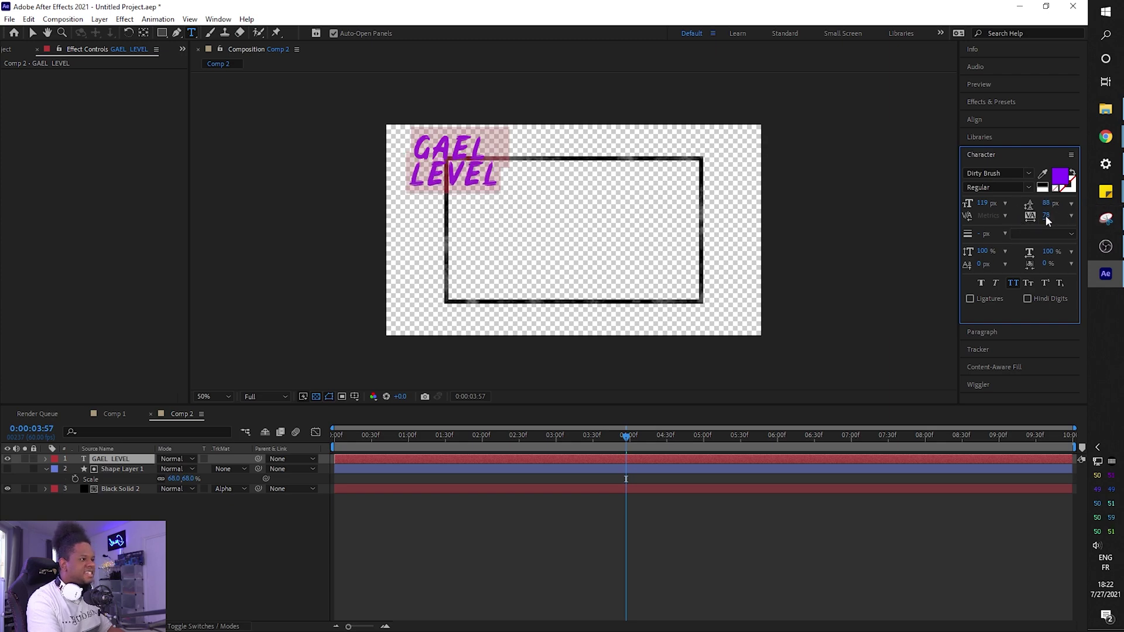
Step: Set tracking to 40, font size to 144 px and tsume to 21%, then exit text editing
{"action": "left_click_drag", "start_coordinate": [1046, 217], "coordinate": [1027, 215]}
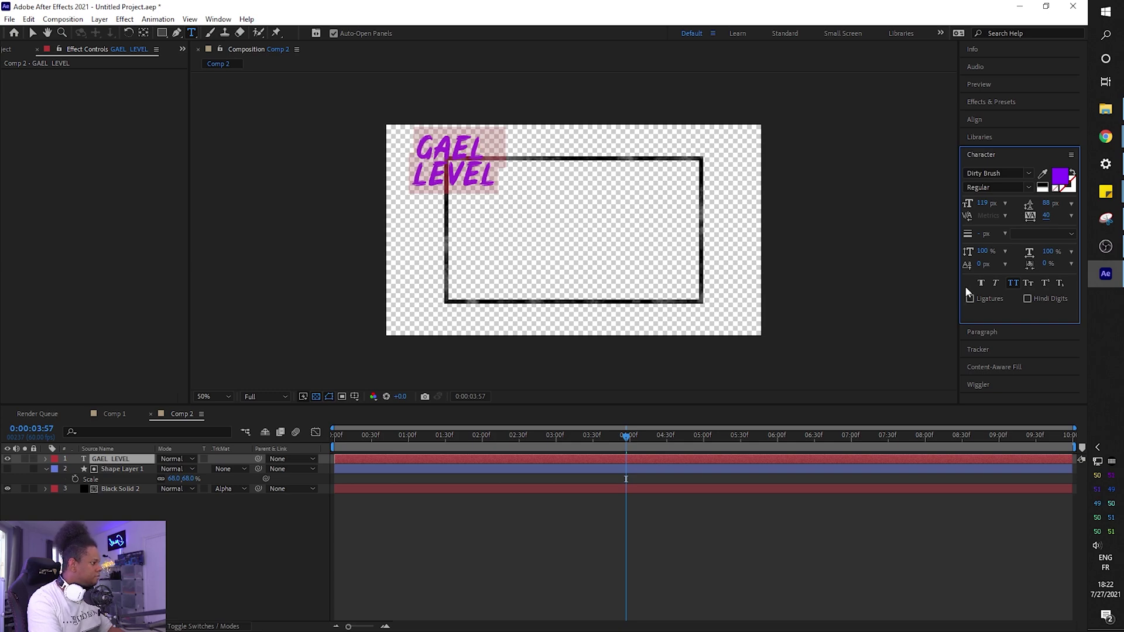
{"action": "left_click_drag", "start_coordinate": [1046, 264], "coordinate": [1054, 264]}
{"action": "left_click_drag", "start_coordinate": [982, 203], "coordinate": [1065, 203]}
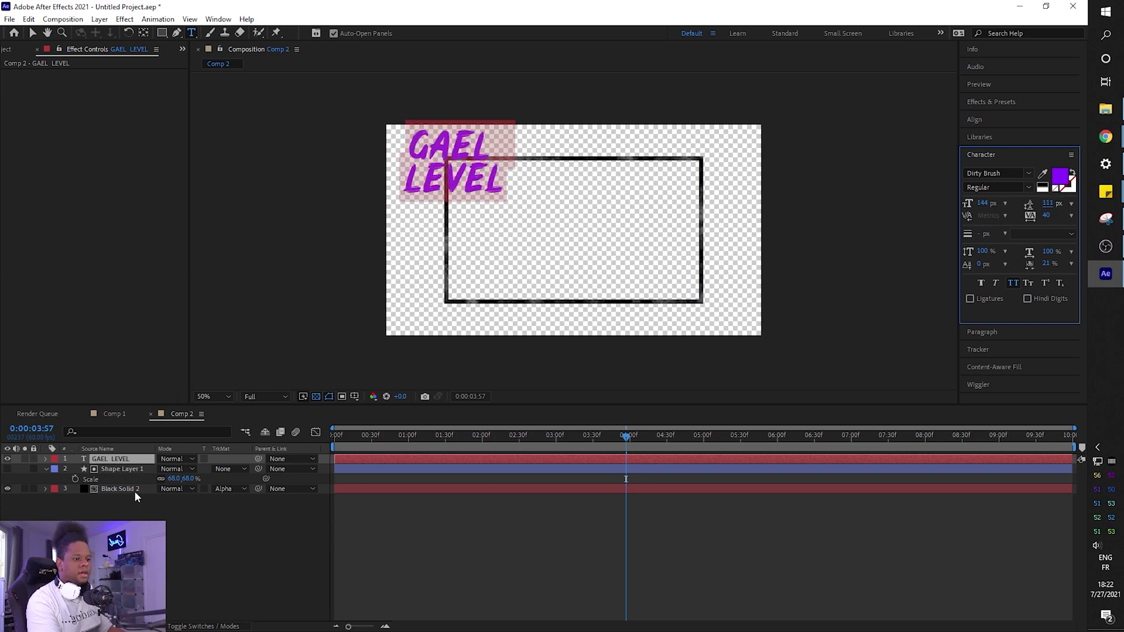
{"action": "left_click", "coordinate": [121, 460]}
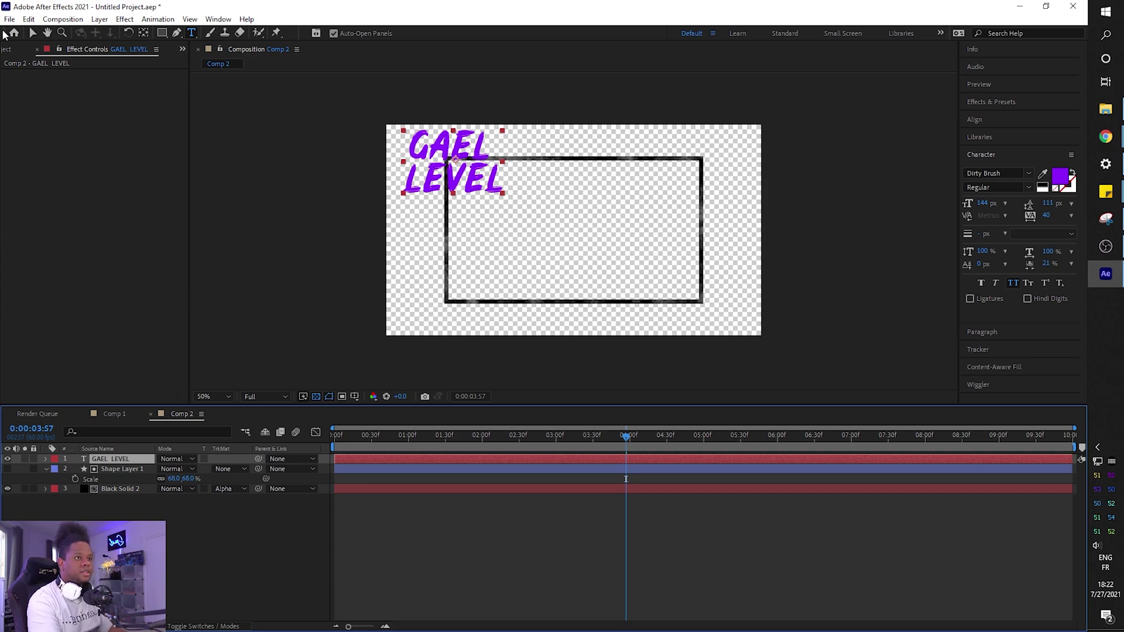
Step: Nudge the GAEL LEVEL text slightly right with the Selection tool, then deselect the layer
{"action": "left_click", "coordinate": [33, 33]}
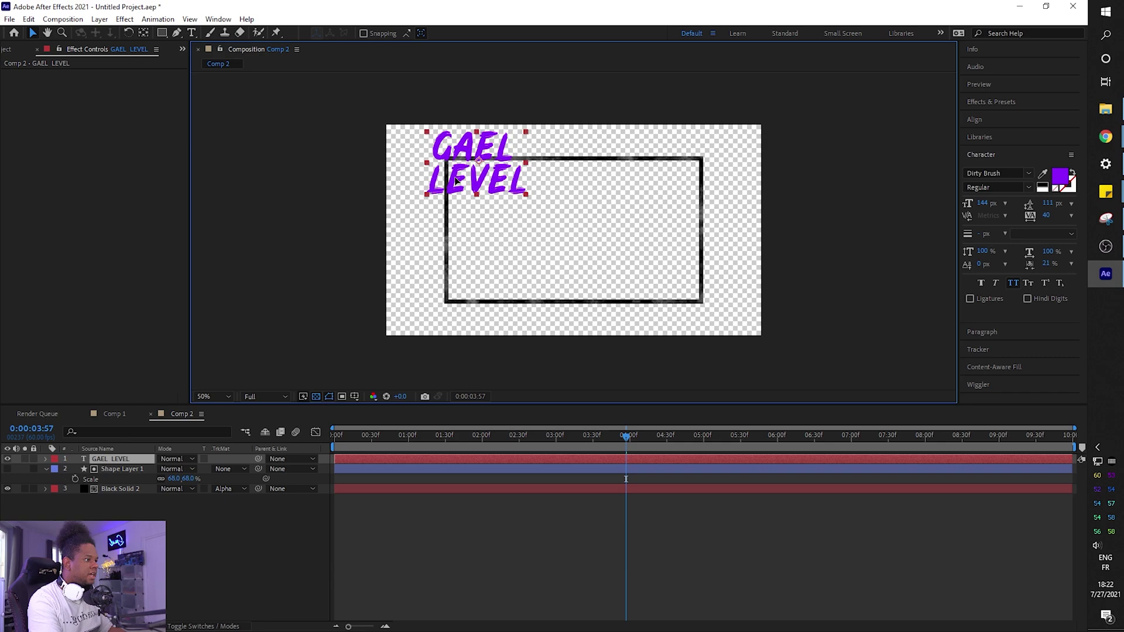
{"action": "left_click_drag", "start_coordinate": [456, 181], "coordinate": [453, 182]}
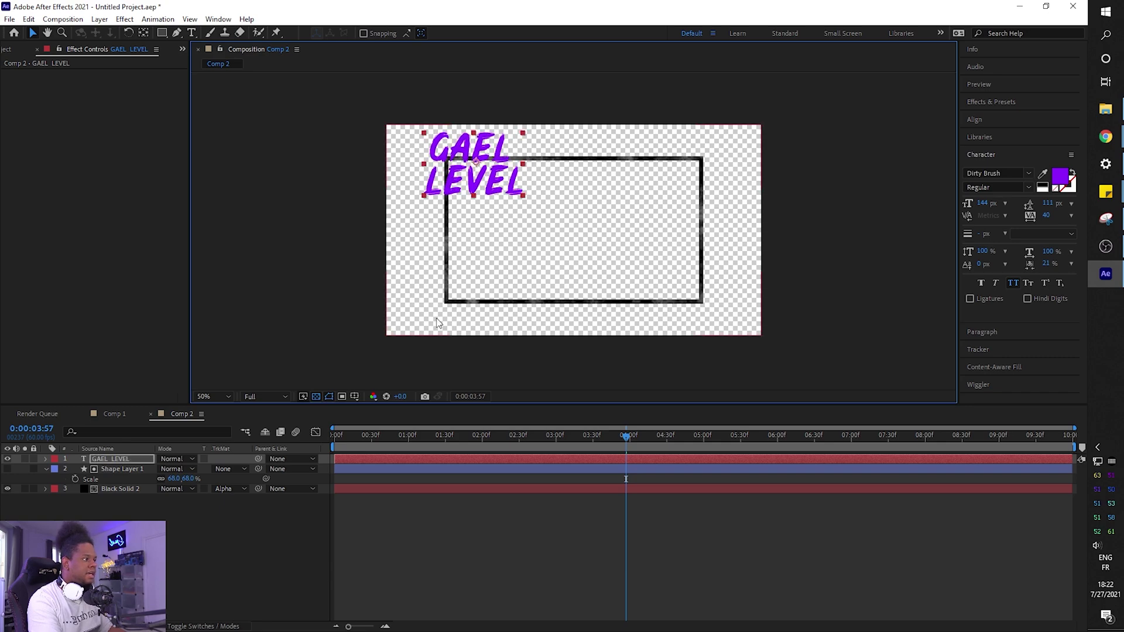
{"action": "left_click", "coordinate": [180, 526]}
{"action": "left_click", "coordinate": [117, 469]}
{"action": "left_click", "coordinate": [111, 459]}
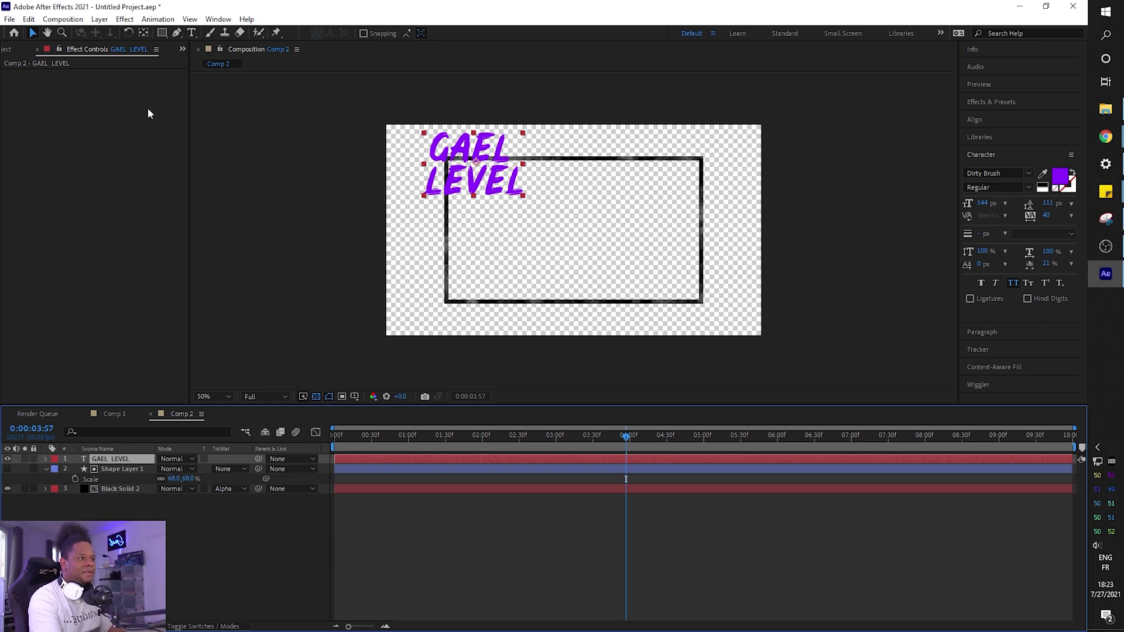
{"action": "left_click", "coordinate": [111, 509]}
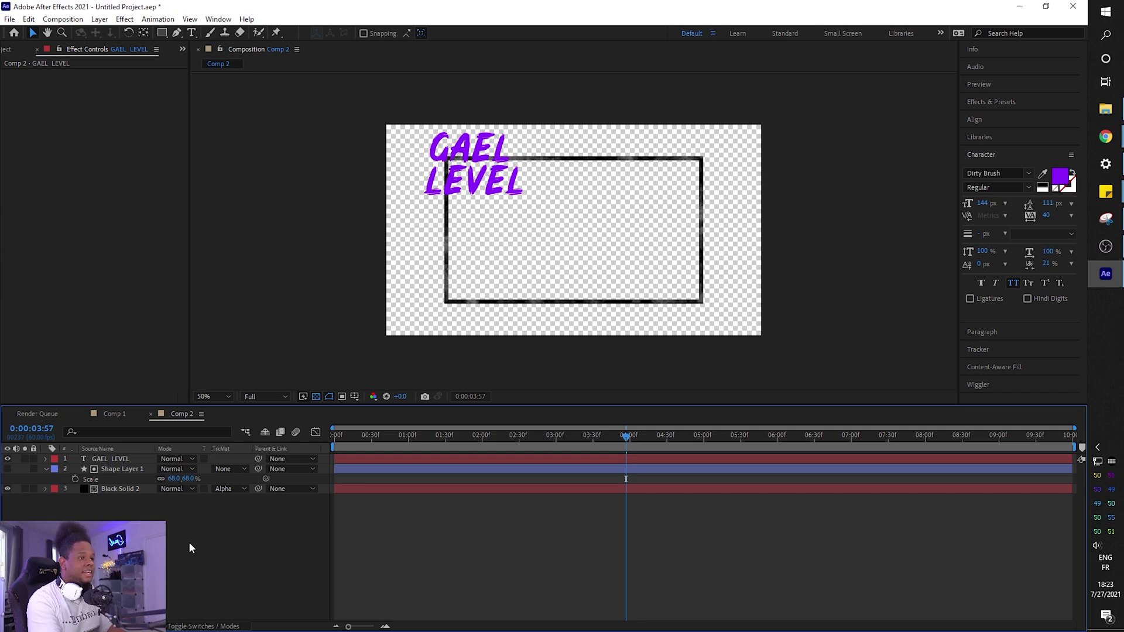
Step: Start a Pen-tool zig-zag scribble left of the text, curving up and down over the lettering
{"action": "left_click", "coordinate": [176, 33]}
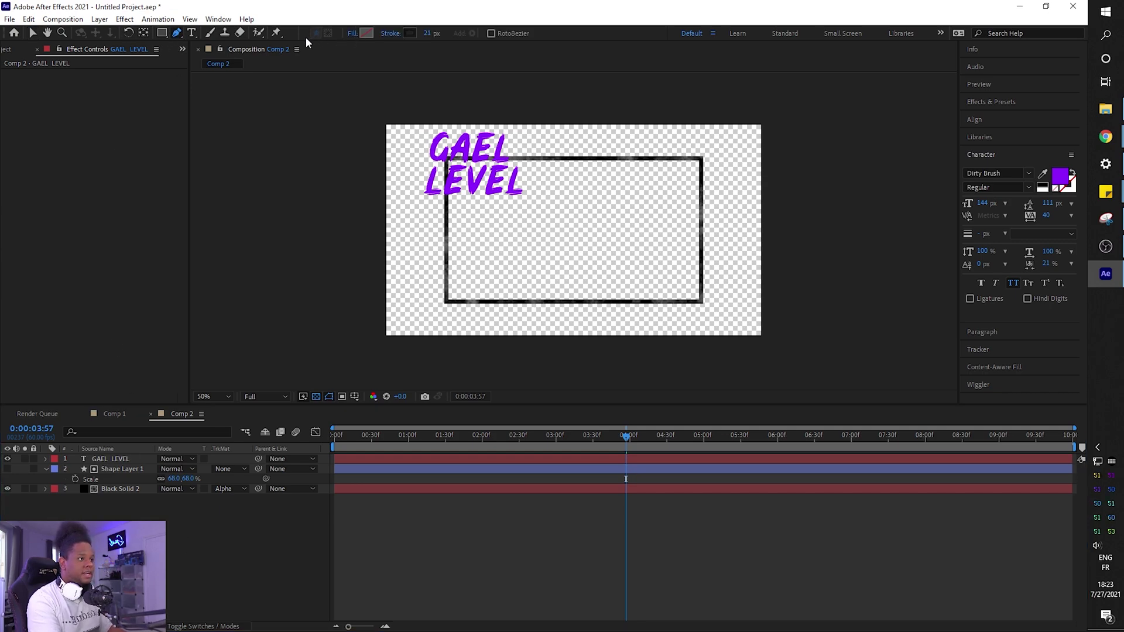
{"action": "left_click", "coordinate": [405, 175]}
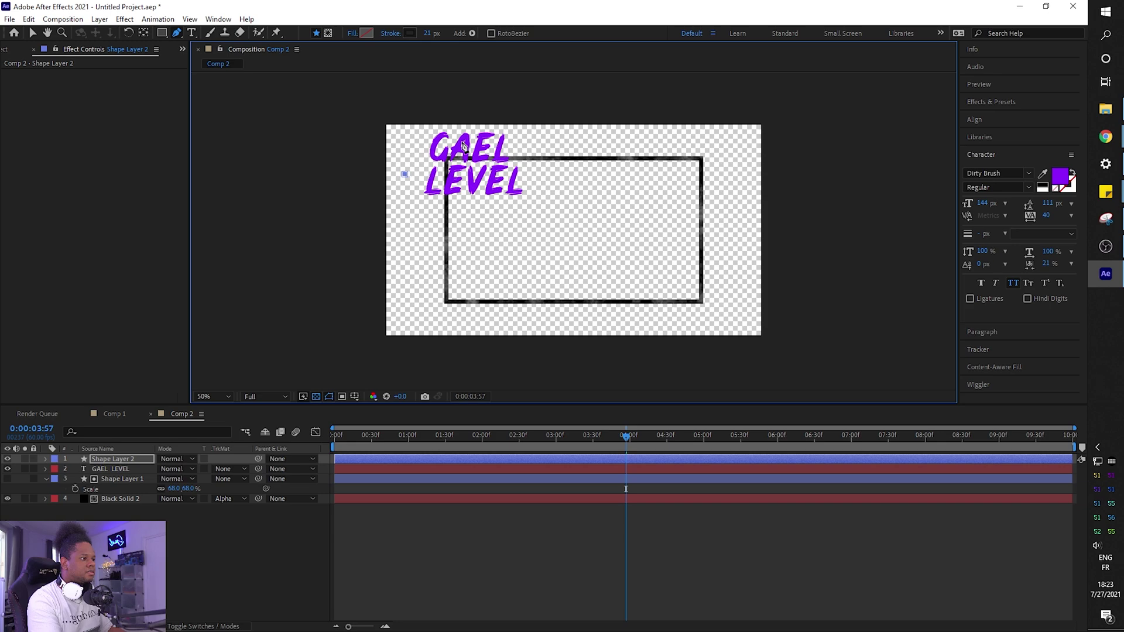
{"action": "left_click_drag", "start_coordinate": [462, 145], "coordinate": [408, 239]}
{"action": "left_click_drag", "start_coordinate": [490, 125], "coordinate": [509, 117]}
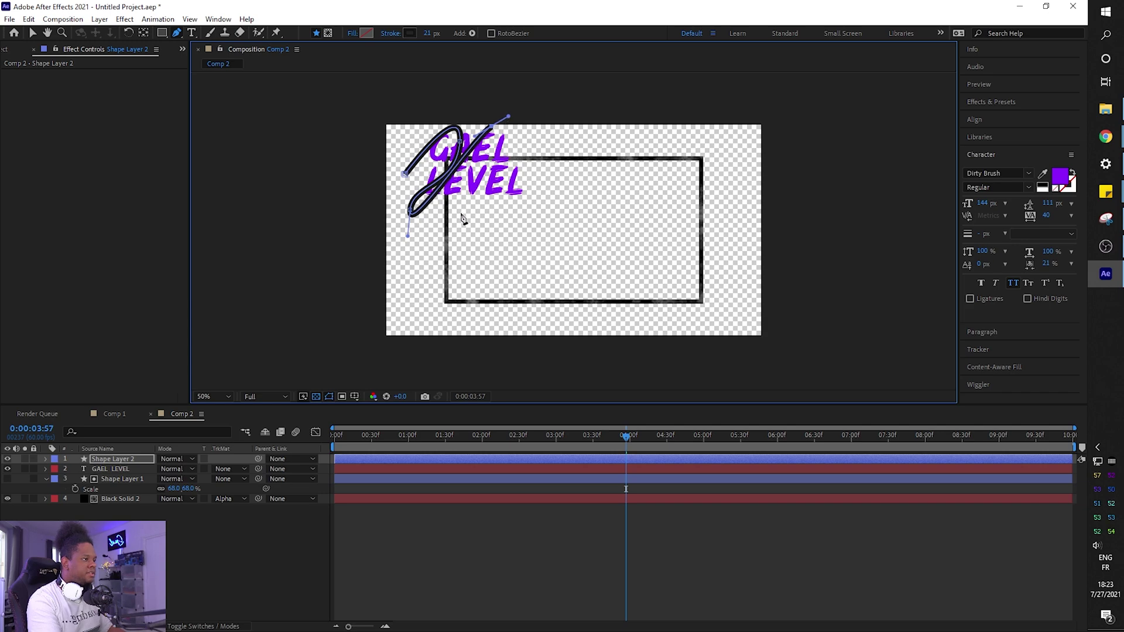
{"action": "left_click_drag", "start_coordinate": [460, 214], "coordinate": [442, 217]}
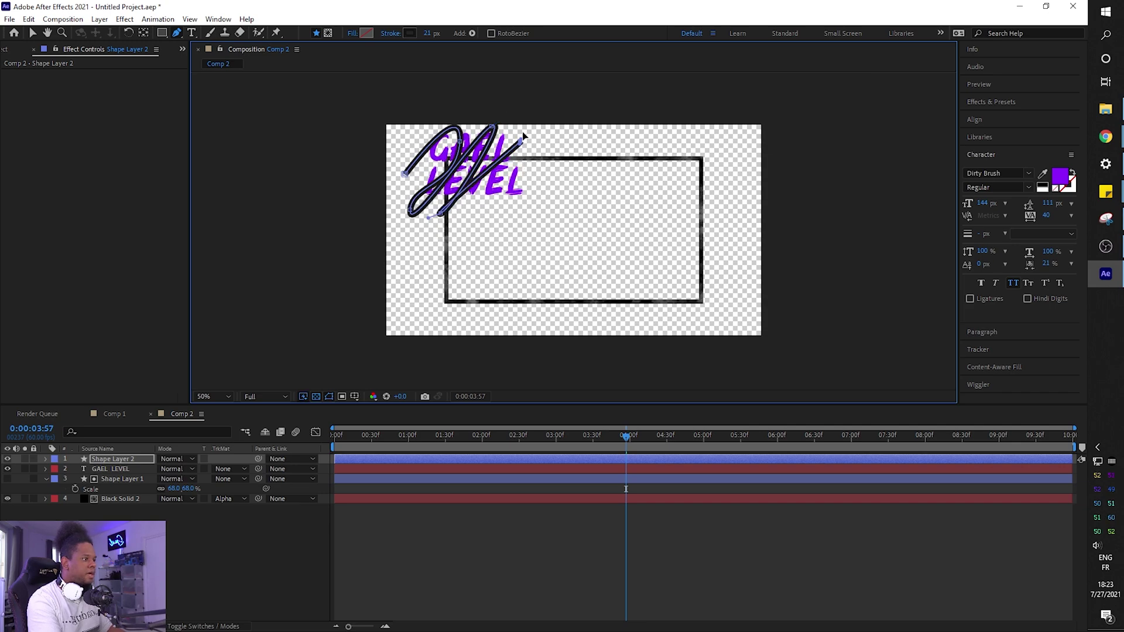
{"action": "left_click_drag", "start_coordinate": [520, 142], "coordinate": [532, 122]}
Step: Finish the zig-zag with more points to the right and thicken its stroke to 81 px
{"action": "key", "text": "ctrl+z"}
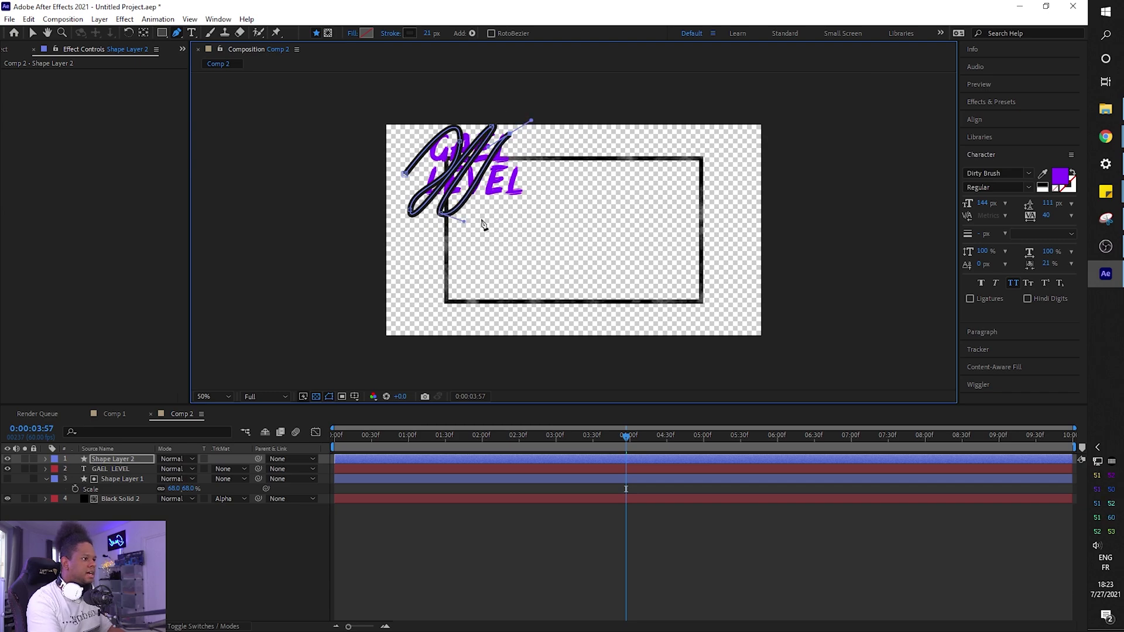
{"action": "mouse_move", "coordinate": [478, 218]}
{"action": "left_mouse_down"}
{"action": "mouse_move", "coordinate": [477, 233]}
{"action": "mouse_move", "coordinate": [492, 236]}
{"action": "left_mouse_up"}
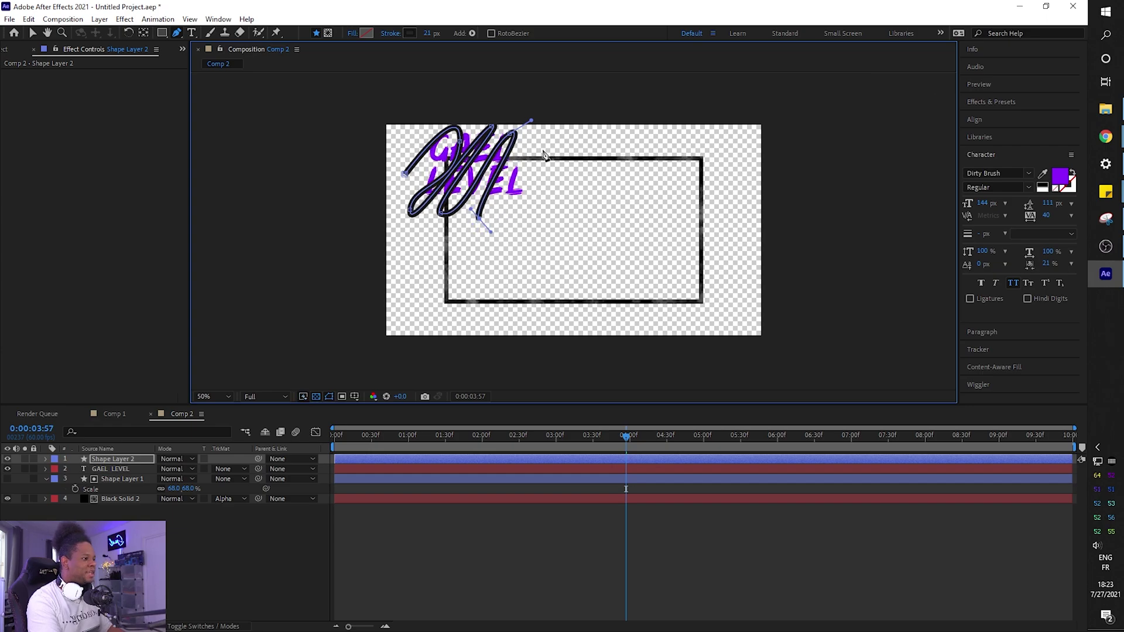
{"action": "left_click_drag", "start_coordinate": [532, 150], "coordinate": [550, 141]}
{"action": "left_click_drag", "start_coordinate": [539, 226], "coordinate": [502, 230]}
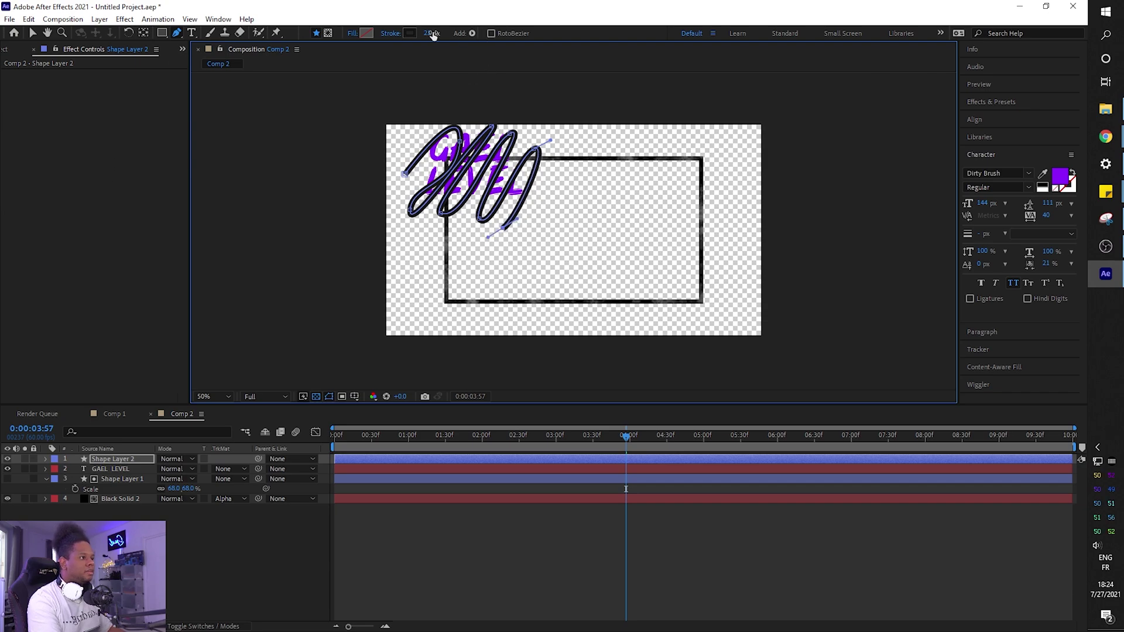
{"action": "left_click_drag", "start_coordinate": [429, 35], "coordinate": [467, 33]}
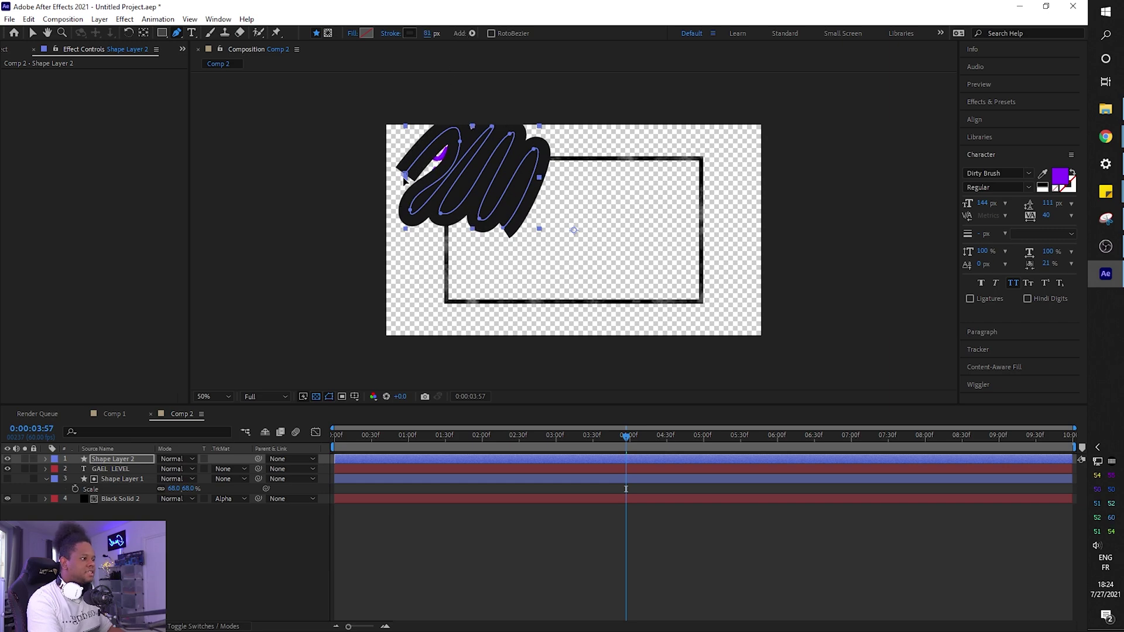
{"action": "left_click", "coordinate": [403, 176]}
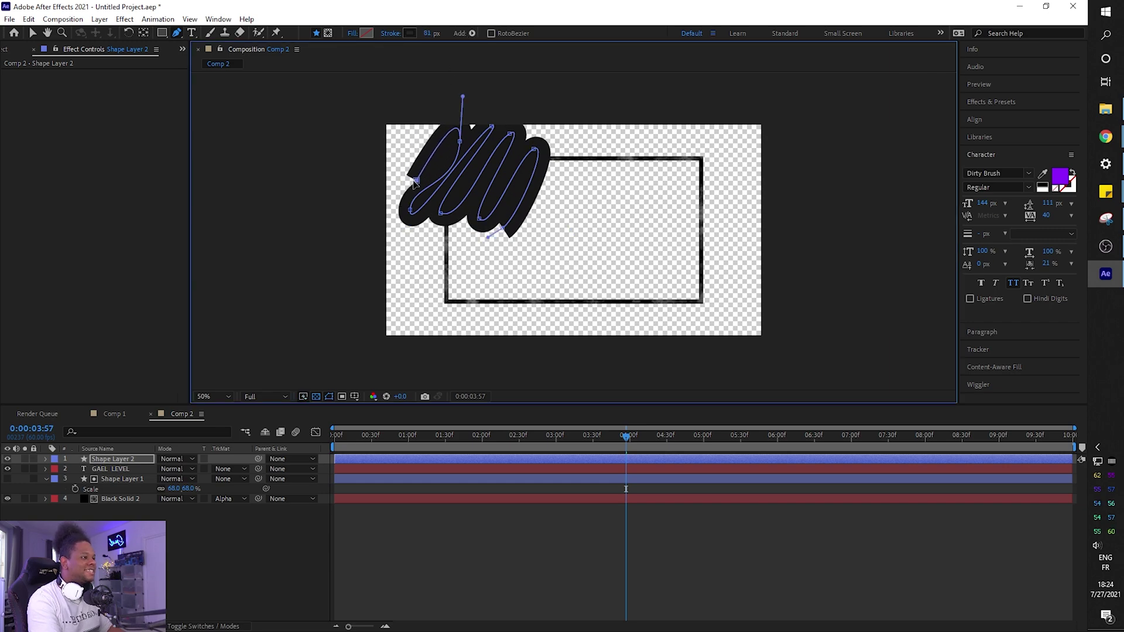
Step: Set Shape Layer 2's Stroke 1 Line Cap to Round Cap and move the playhead back toward 0
{"action": "left_click", "coordinate": [46, 458]}
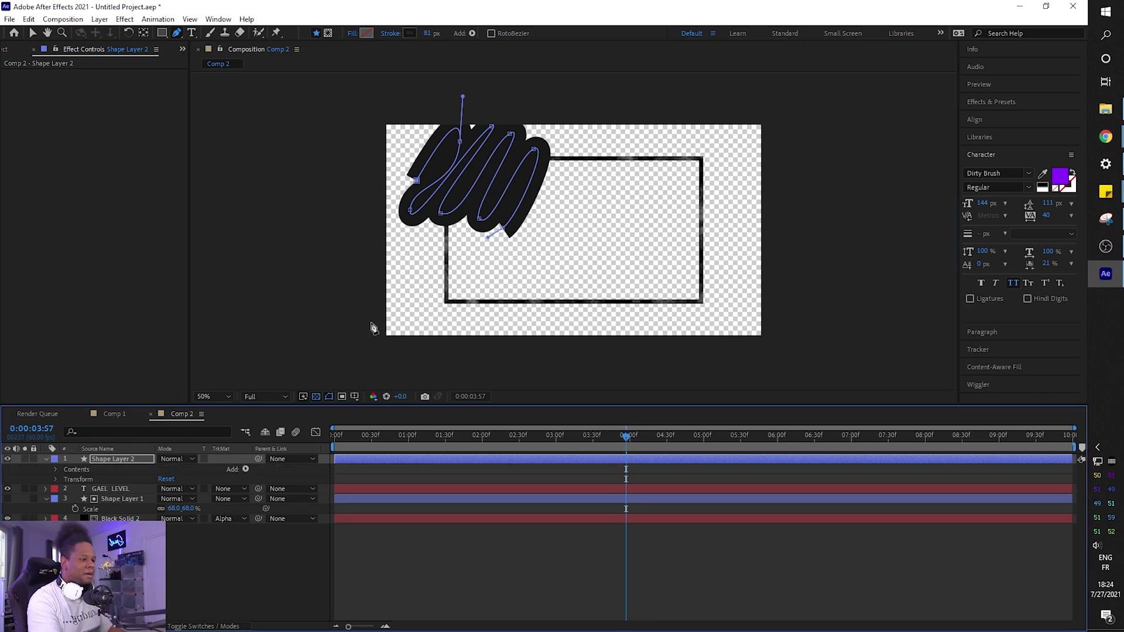
{"action": "left_click", "coordinate": [57, 469]}
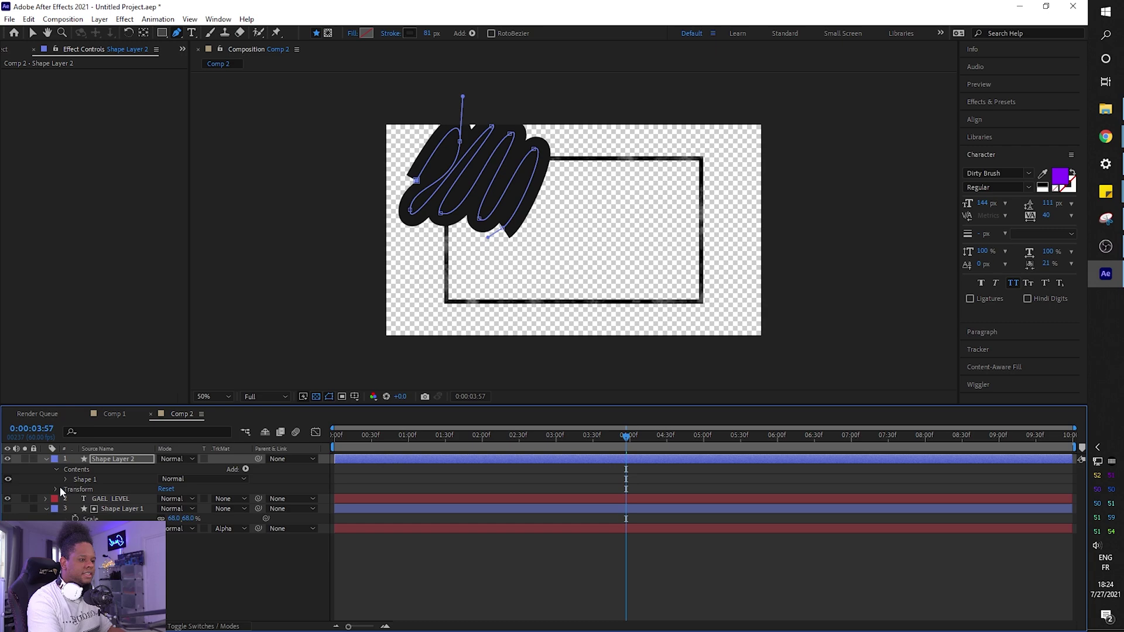
{"action": "left_click", "coordinate": [66, 478]}
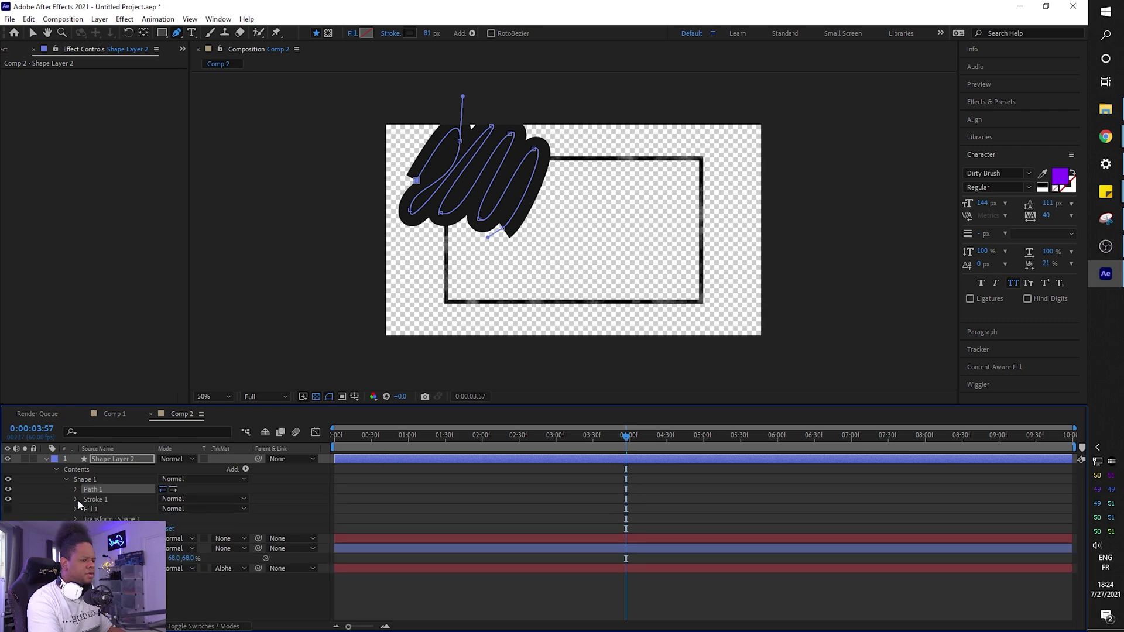
{"action": "left_click", "coordinate": [76, 499]}
{"action": "scroll", "coordinate": [82, 511], "scroll_direction": "down", "scroll_amount": 2}
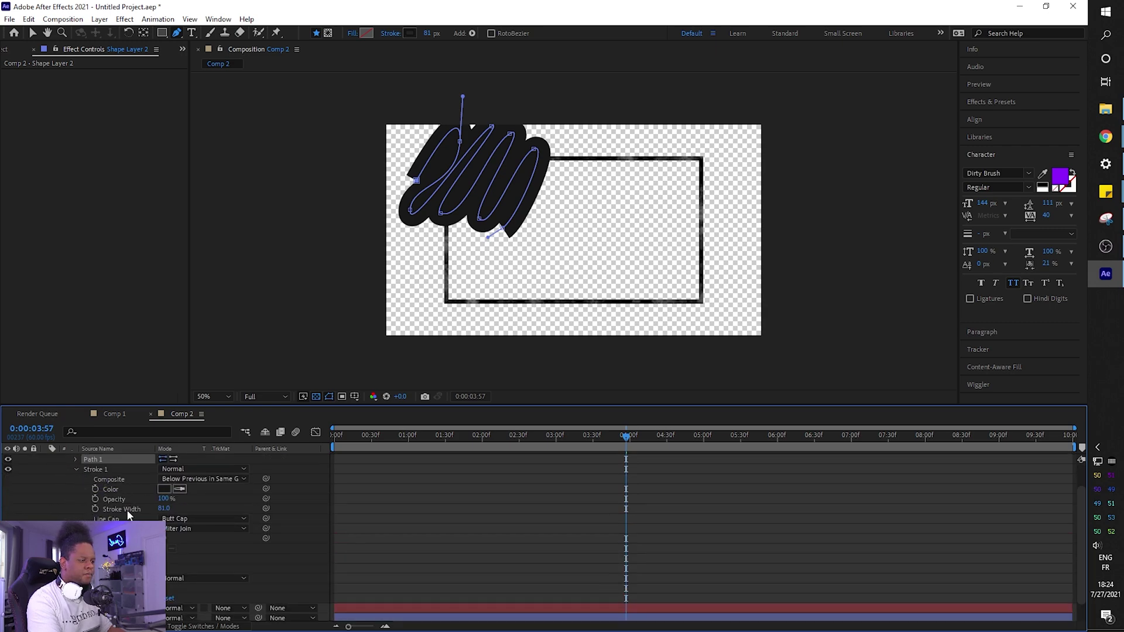
{"action": "left_click", "coordinate": [202, 518]}
{"action": "left_click", "coordinate": [202, 544]}
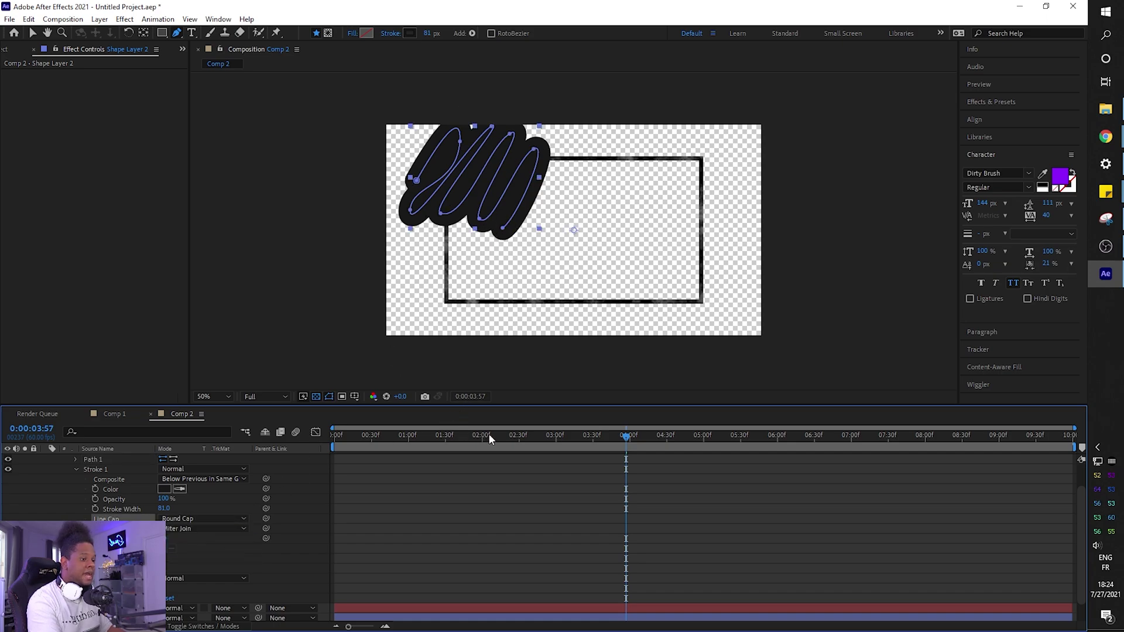
{"action": "left_click_drag", "start_coordinate": [488, 436], "coordinate": [322, 438]}
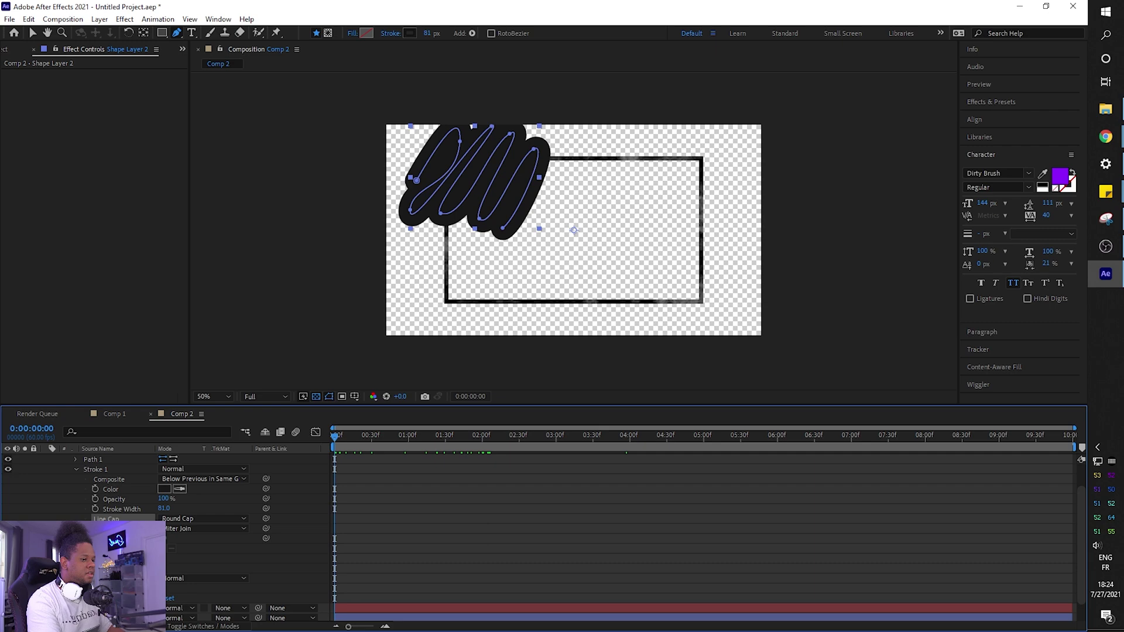
{"action": "scroll", "coordinate": [237, 460], "scroll_direction": "up", "scroll_amount": 2}
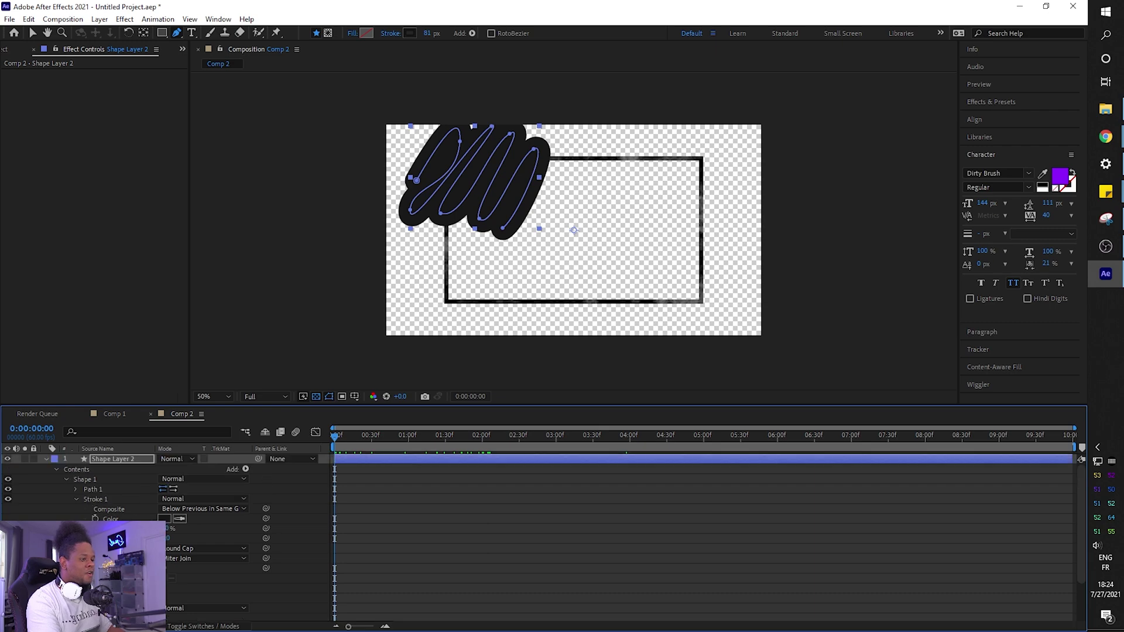
Step: Add Trim Paths to Shape 1, preview it, then at about 3 s lower its End to 0%
{"action": "left_click", "coordinate": [245, 470]}
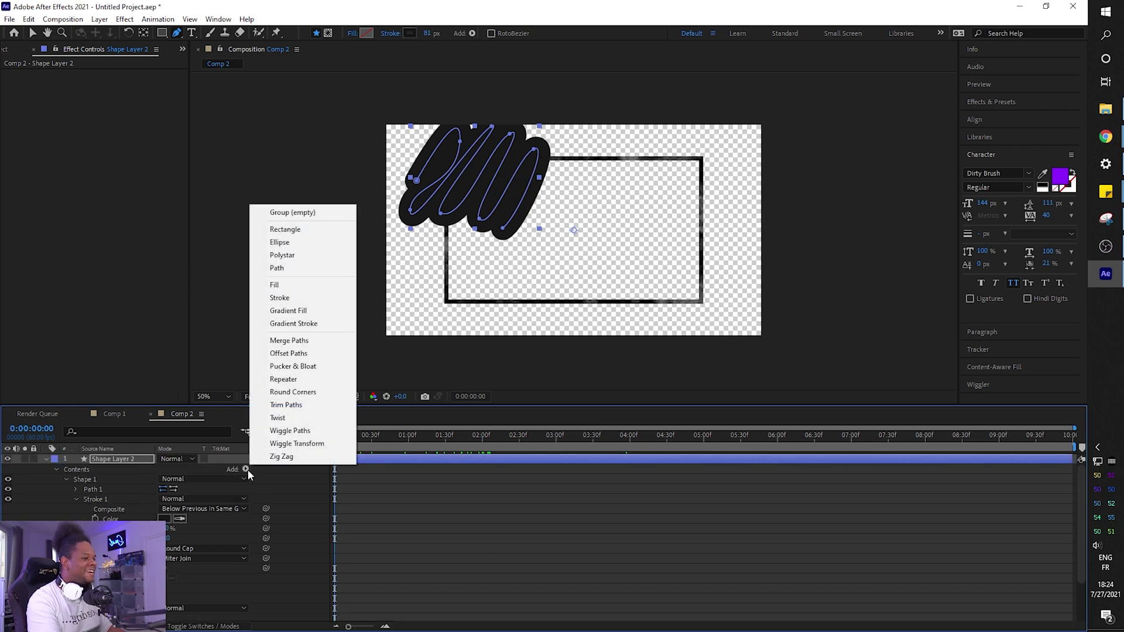
{"action": "left_click", "coordinate": [287, 405]}
{"action": "key", "text": "space"}
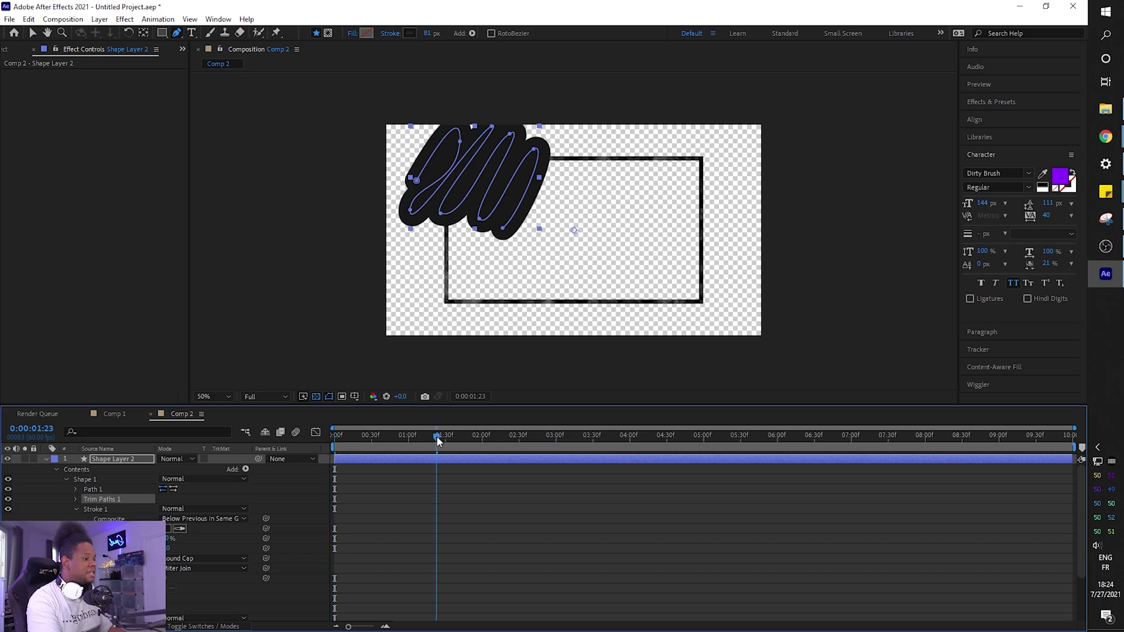
{"action": "key", "text": "space"}
{"action": "left_click_drag", "start_coordinate": [337, 436], "coordinate": [521, 443]}
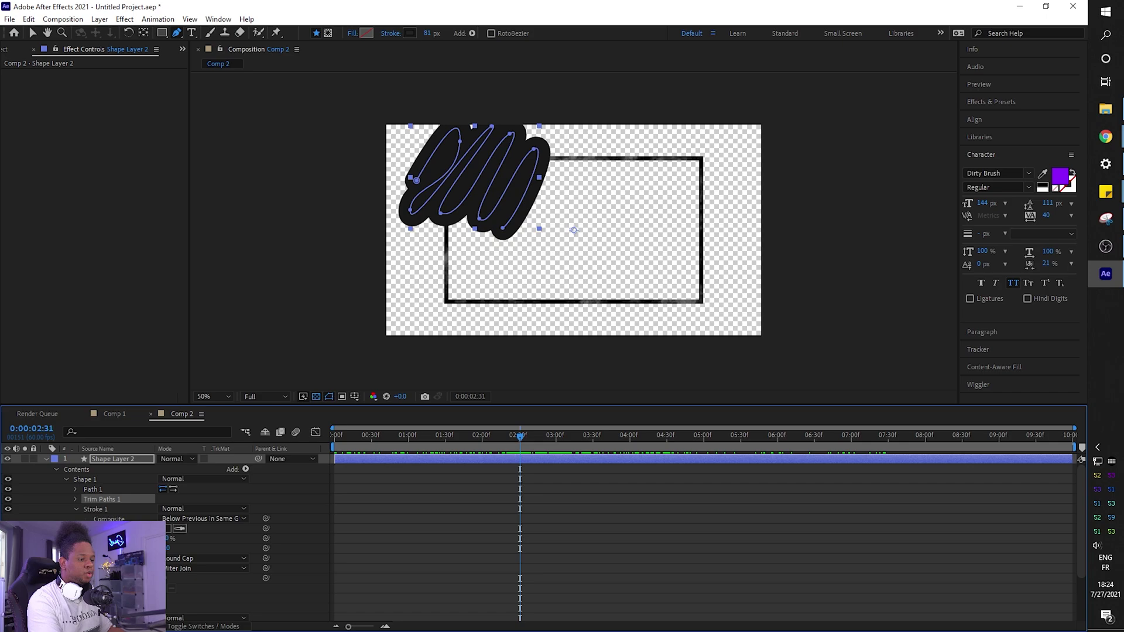
{"action": "left_click", "coordinate": [556, 435]}
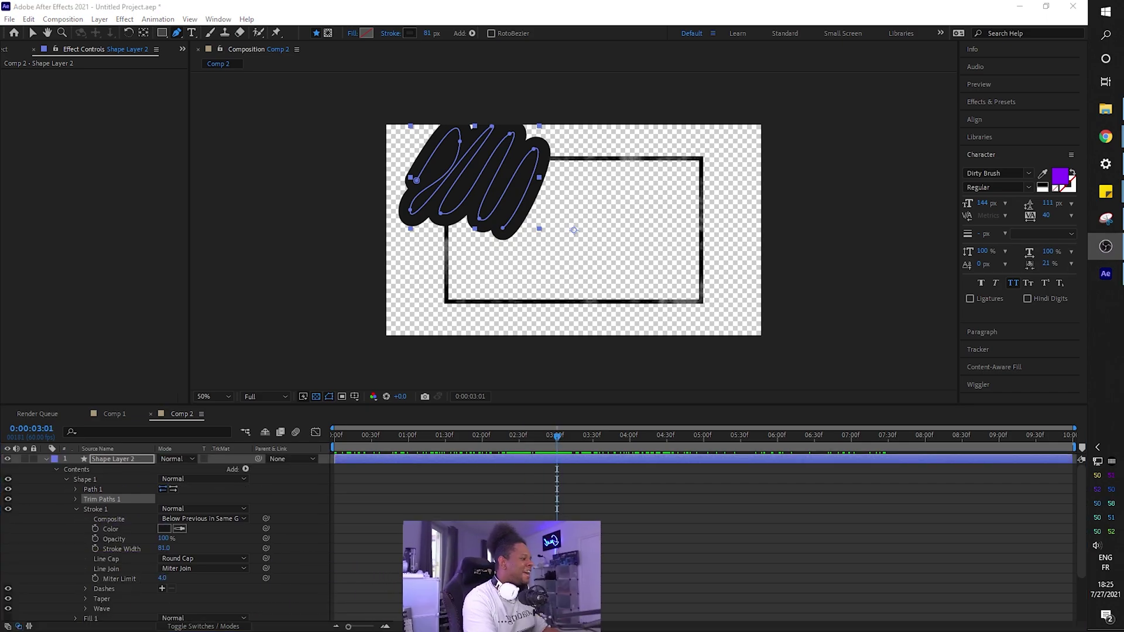
{"action": "left_click", "coordinate": [76, 499]}
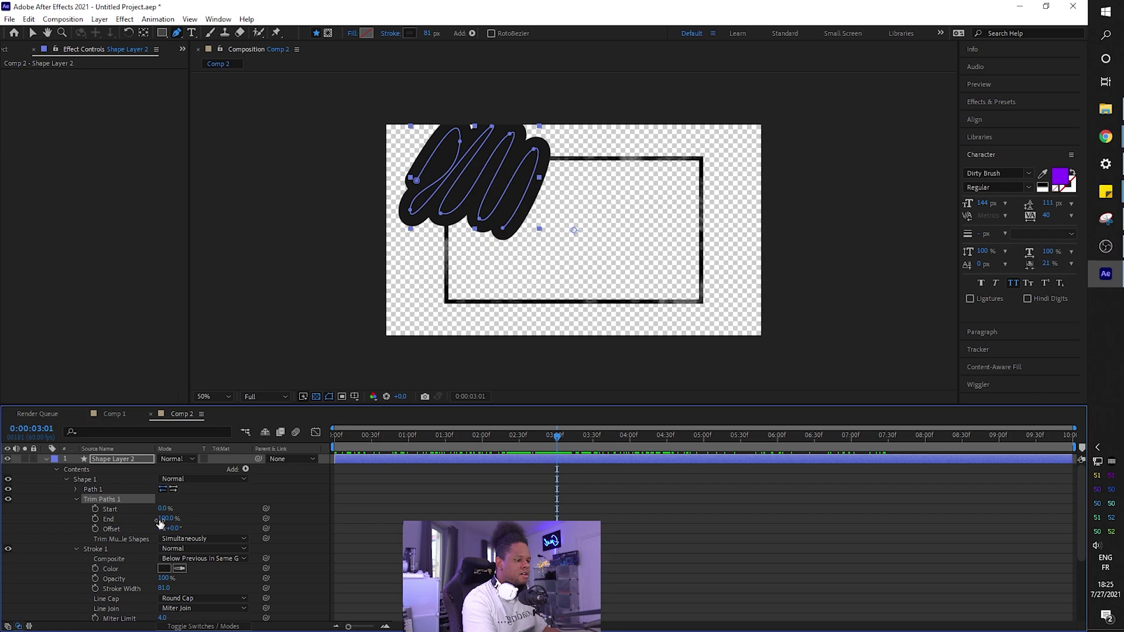
{"action": "left_click_drag", "start_coordinate": [166, 518], "coordinate": [107, 520]}
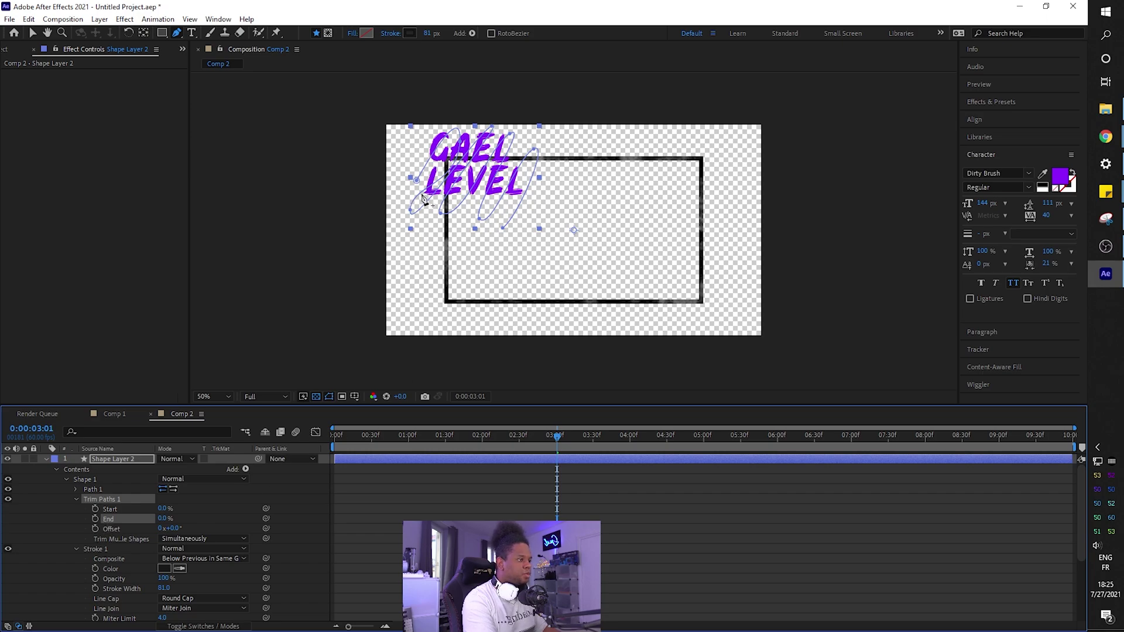
Step: Adjust the scribble's upper curve handles, then drag Trim Paths End down to 0%
{"action": "left_click", "coordinate": [412, 171]}
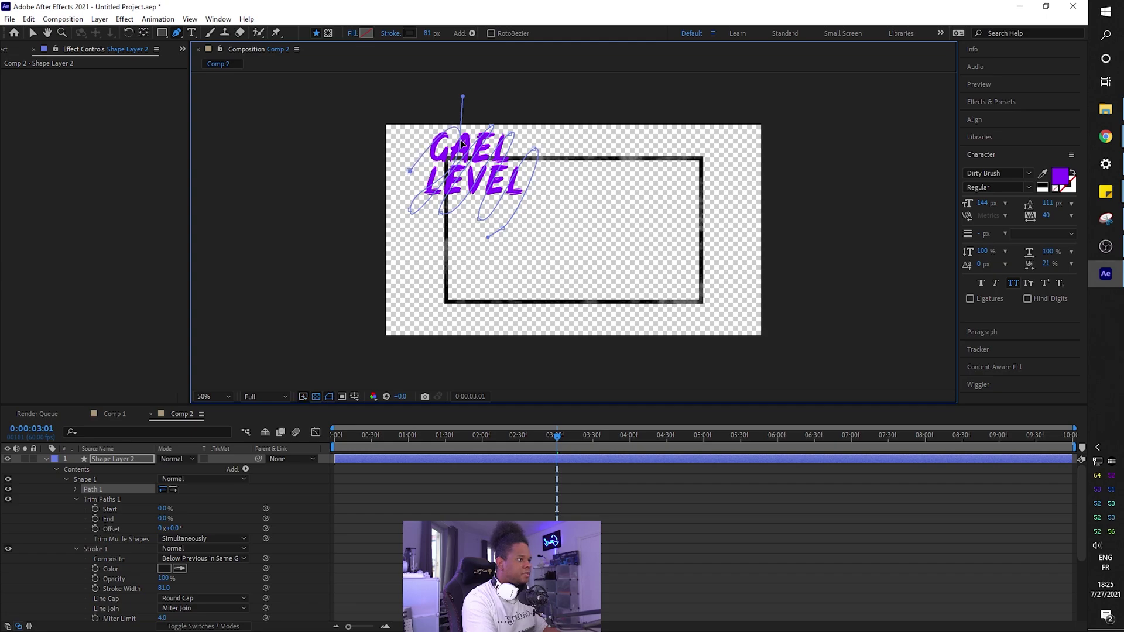
{"action": "left_click_drag", "start_coordinate": [461, 146], "coordinate": [450, 143]}
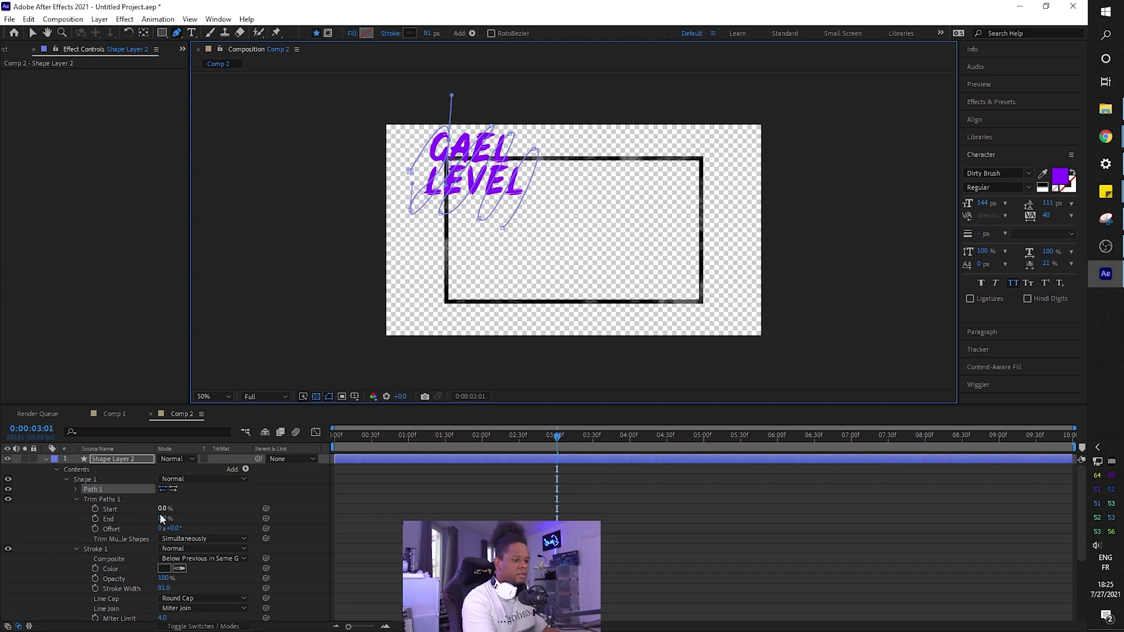
{"action": "left_click_drag", "start_coordinate": [162, 518], "coordinate": [230, 522]}
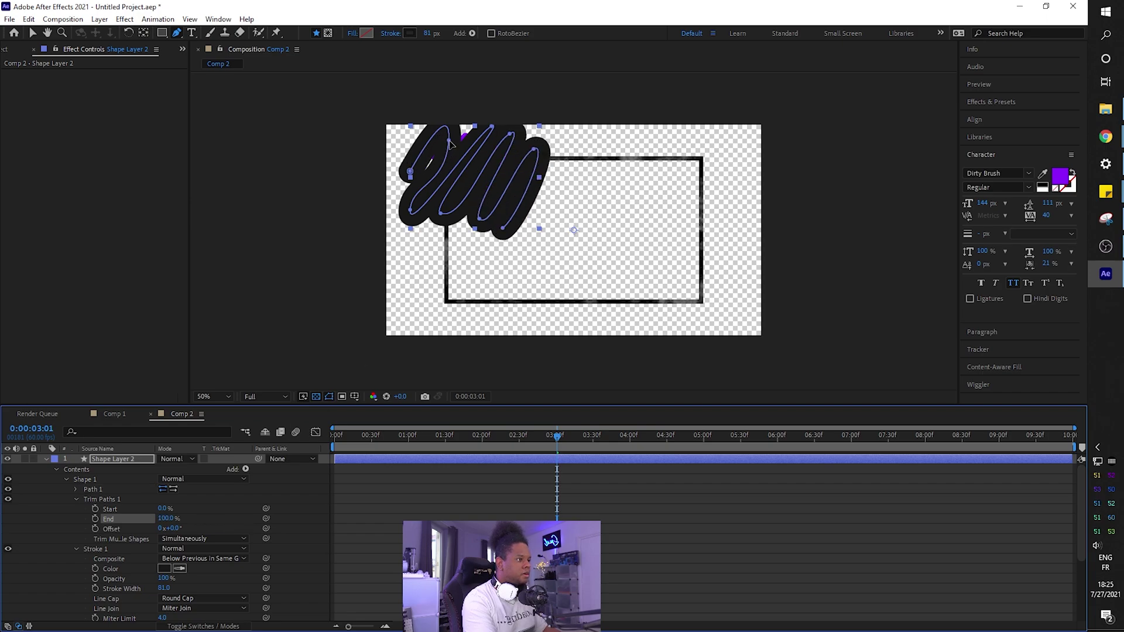
{"action": "left_click_drag", "start_coordinate": [450, 144], "coordinate": [496, 126]}
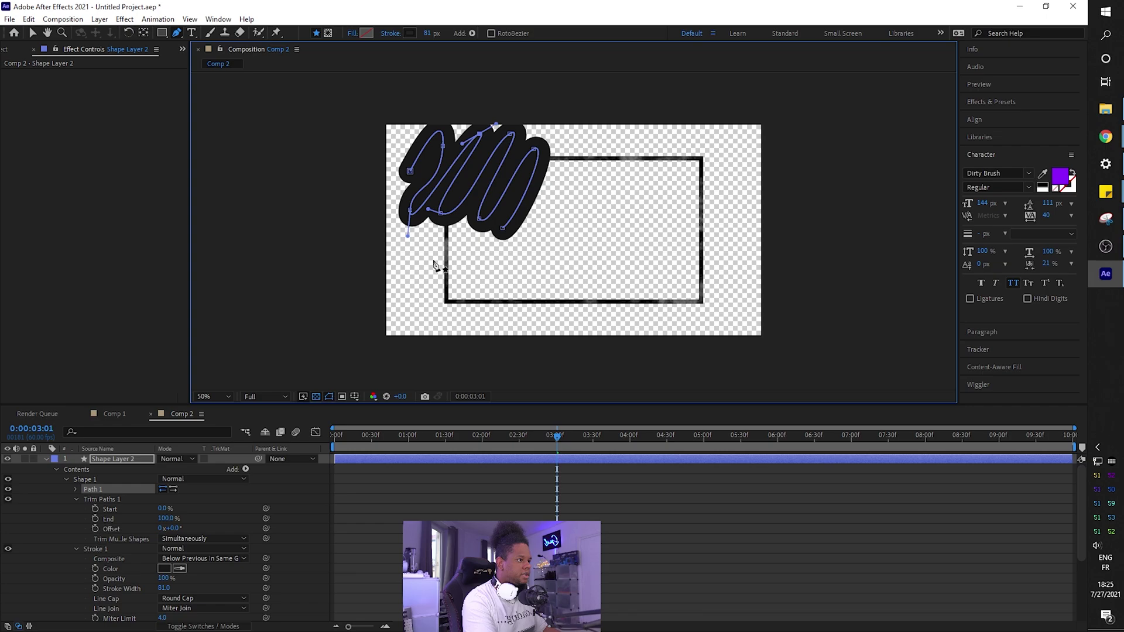
{"action": "left_click_drag", "start_coordinate": [166, 519], "coordinate": [79, 530]}
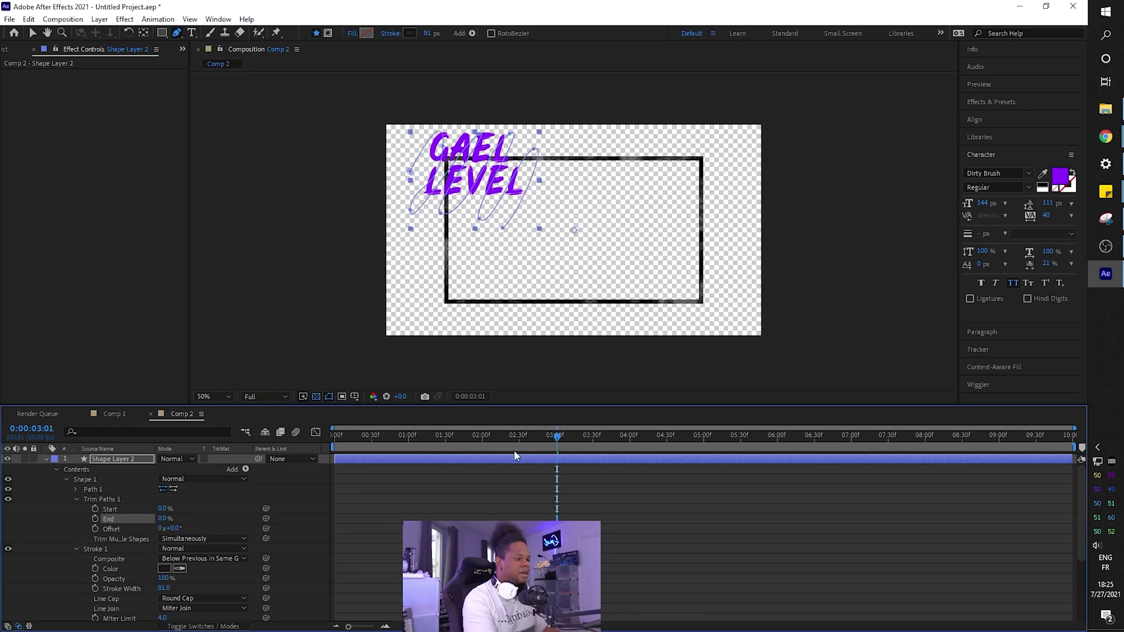
Step: Keyframe Trim Paths End: 0% at 3:01, 100% near 4:00, hold at 7:01, and 0% at 8:31
{"action": "left_click", "coordinate": [95, 518]}
{"action": "left_click_drag", "start_coordinate": [563, 438], "coordinate": [628, 442]}
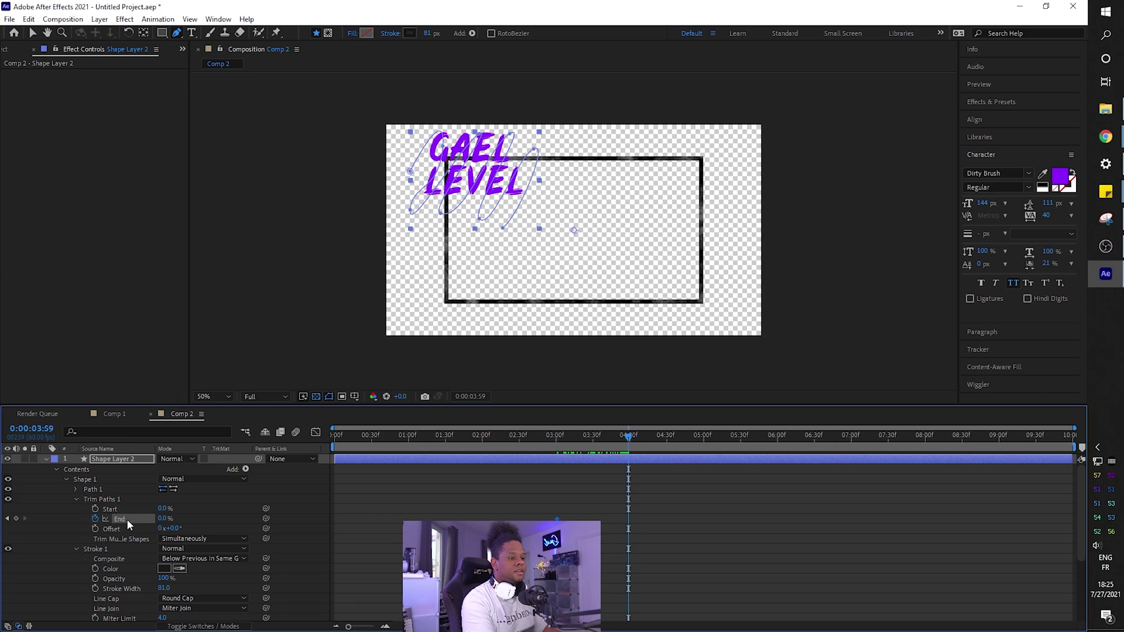
{"action": "left_click_drag", "start_coordinate": [162, 520], "coordinate": [241, 519]}
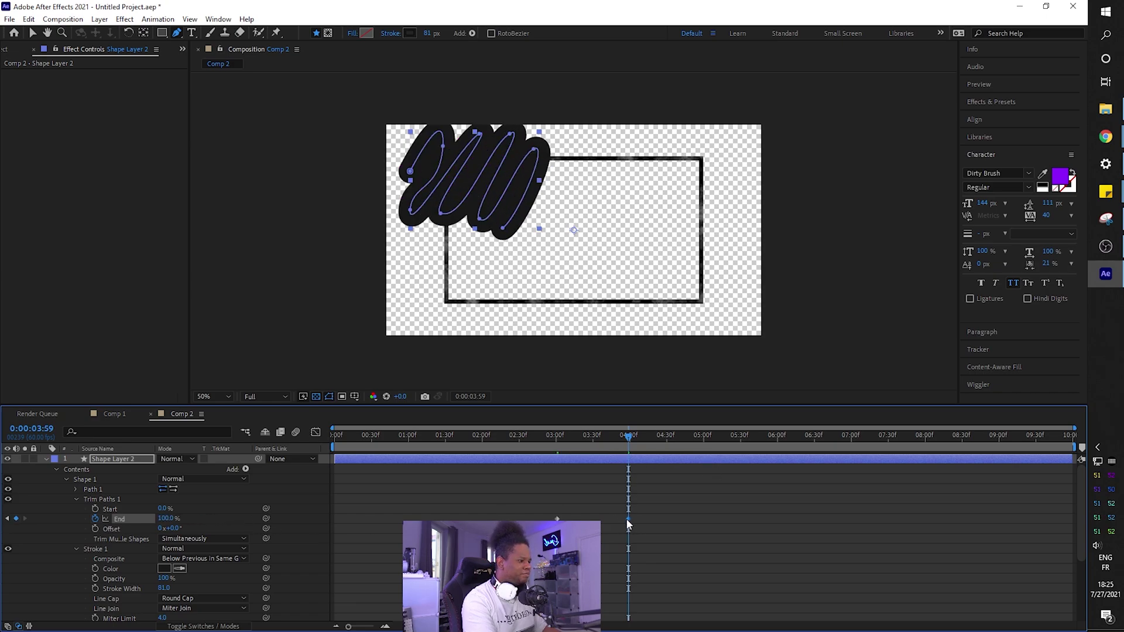
{"action": "left_click_drag", "start_coordinate": [628, 518], "coordinate": [665, 521]}
{"action": "mouse_move", "coordinate": [593, 446]}
{"action": "left_mouse_down"}
{"action": "mouse_move", "coordinate": [531, 446]}
{"action": "mouse_move", "coordinate": [853, 473]}
{"action": "left_mouse_up"}
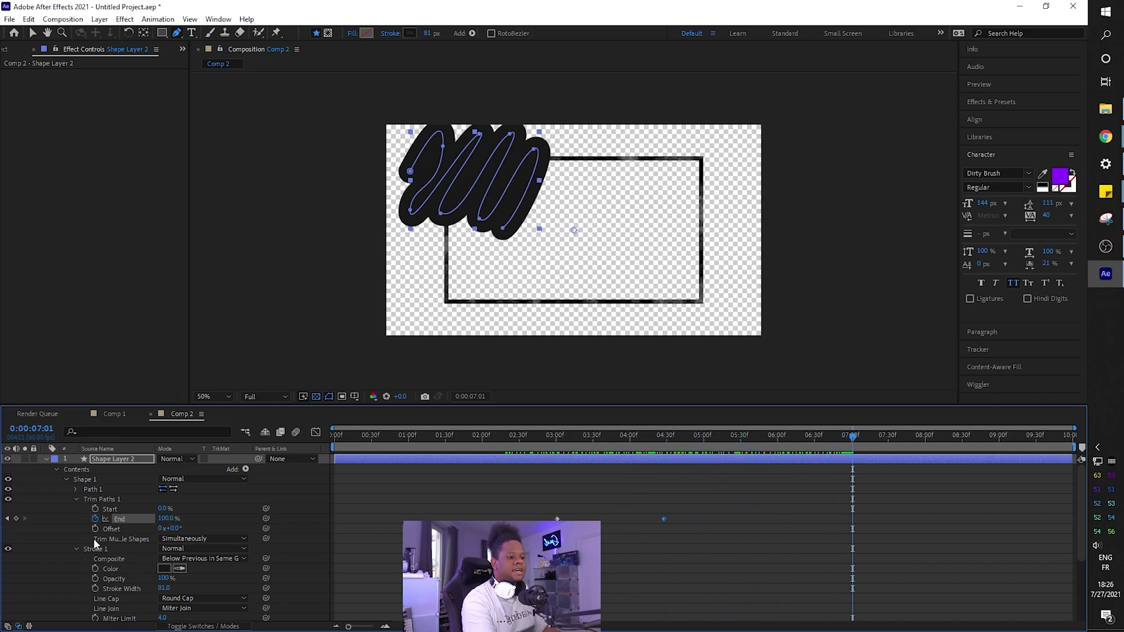
{"action": "left_click", "coordinate": [17, 519]}
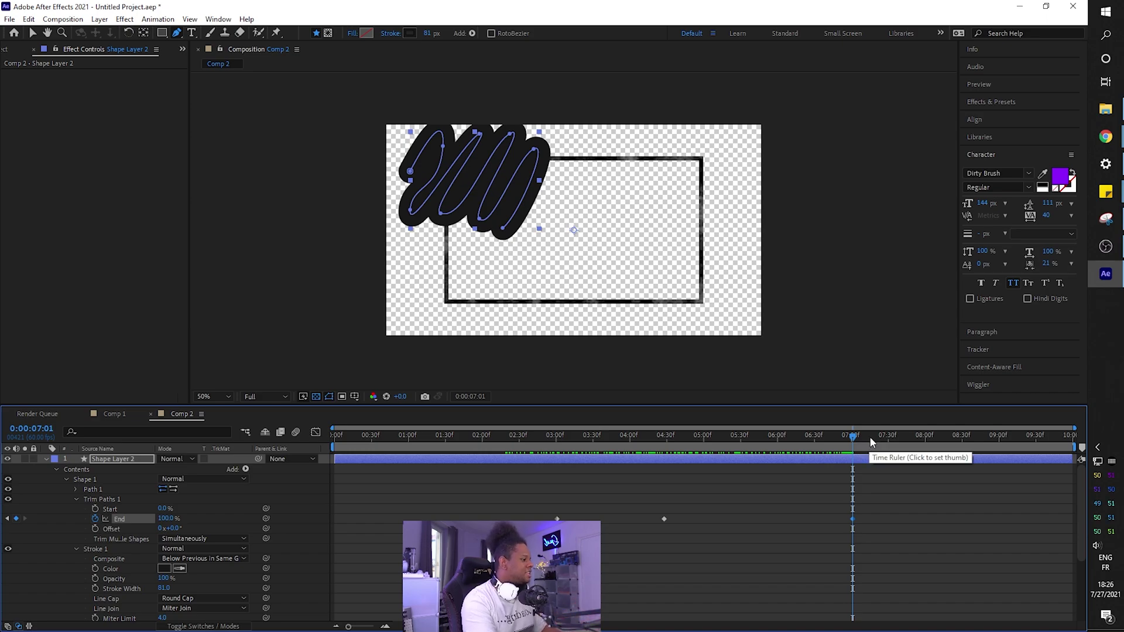
{"action": "left_click_drag", "start_coordinate": [871, 436], "coordinate": [964, 440]}
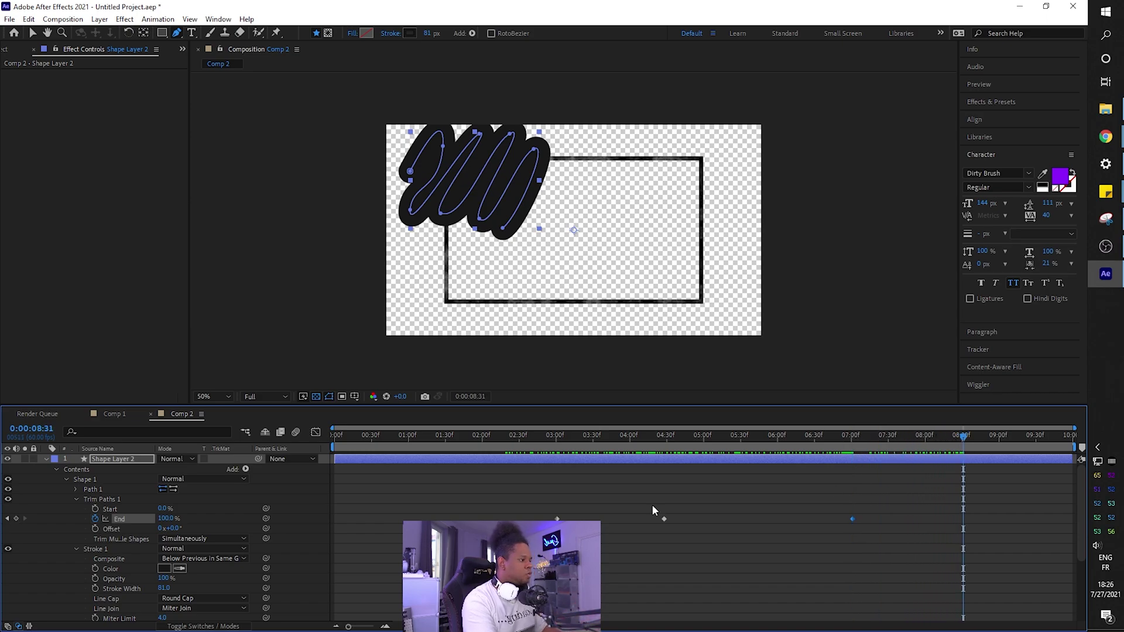
{"action": "left_click_drag", "start_coordinate": [165, 521], "coordinate": [109, 528]}
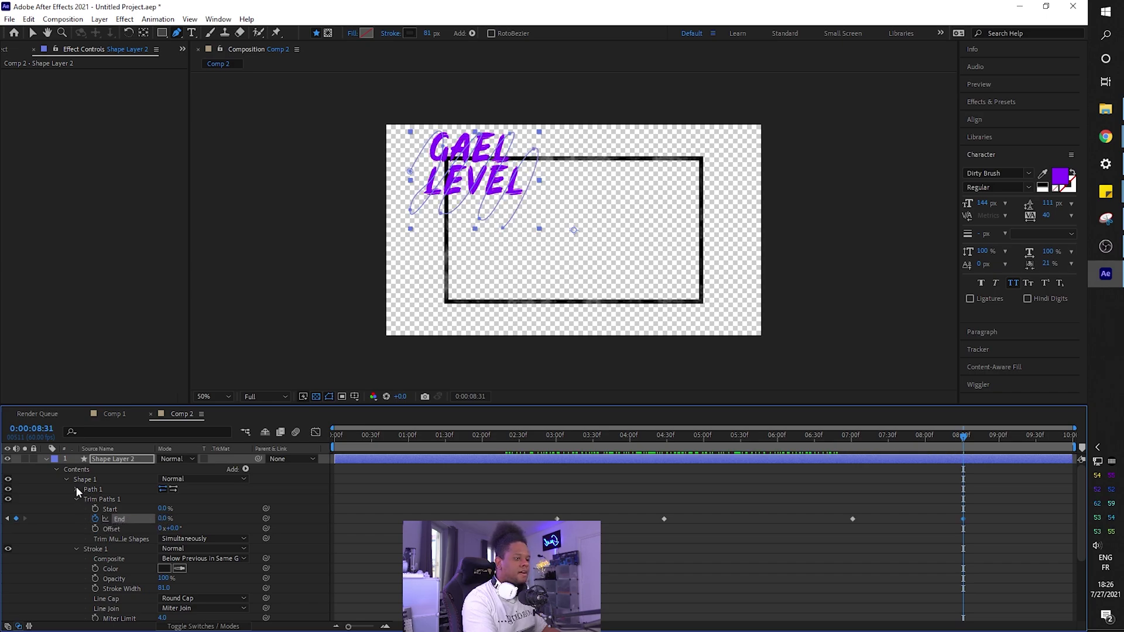
Step: Collapse Shape Layer 2 and set GAEL LEVEL's track matte to Alpha Matte 'Shape Layer 2'
{"action": "left_click", "coordinate": [46, 459]}
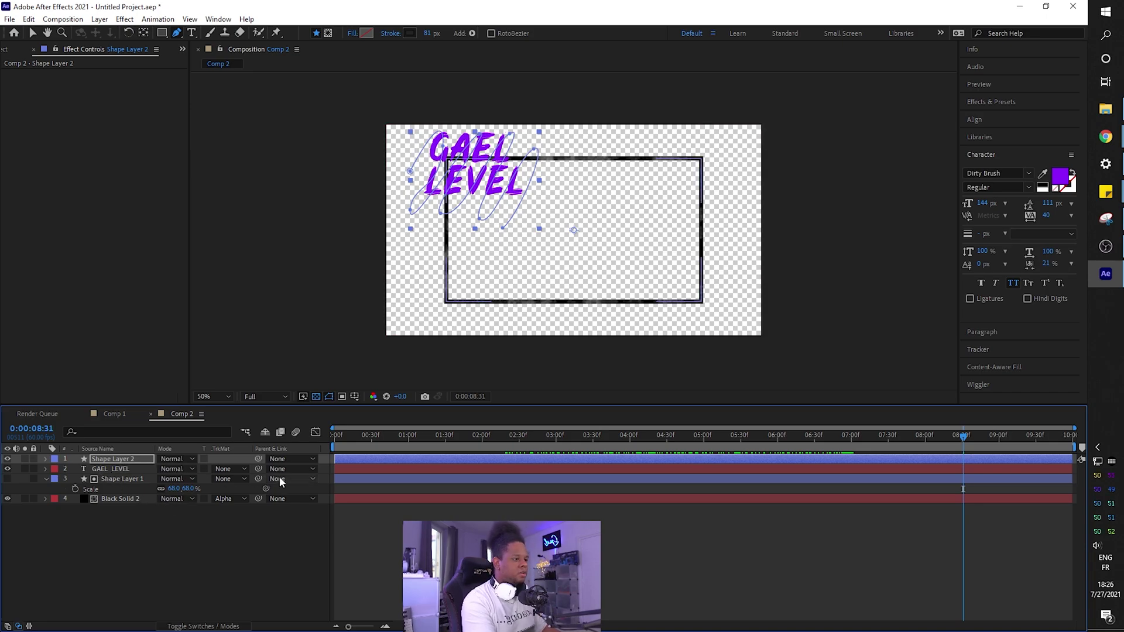
{"action": "left_click", "coordinate": [244, 468]}
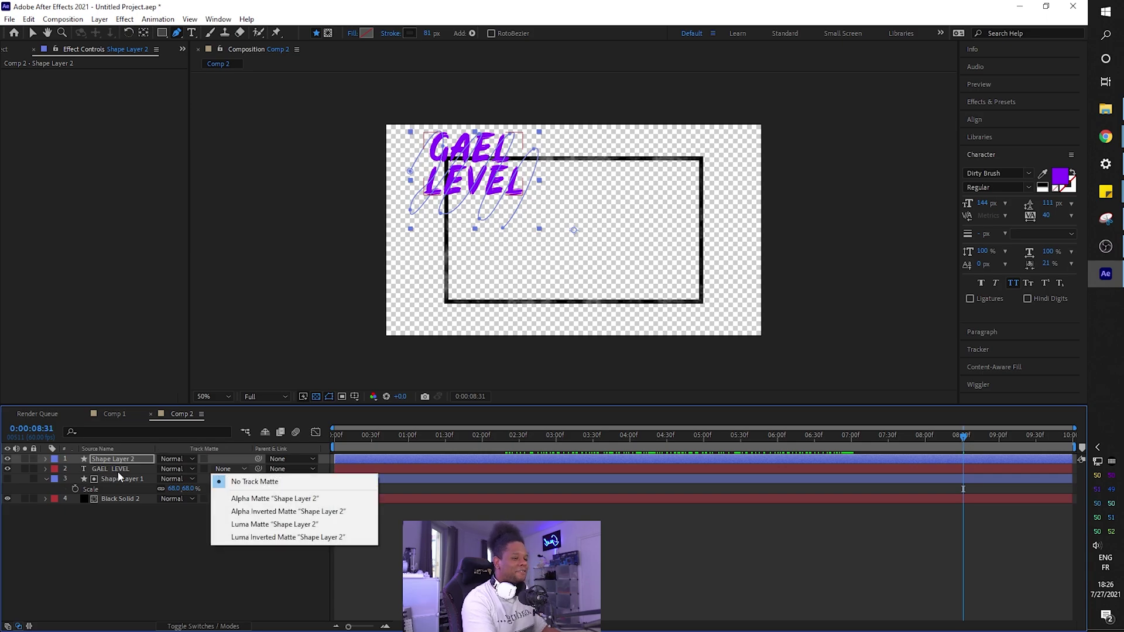
{"action": "left_click", "coordinate": [255, 499]}
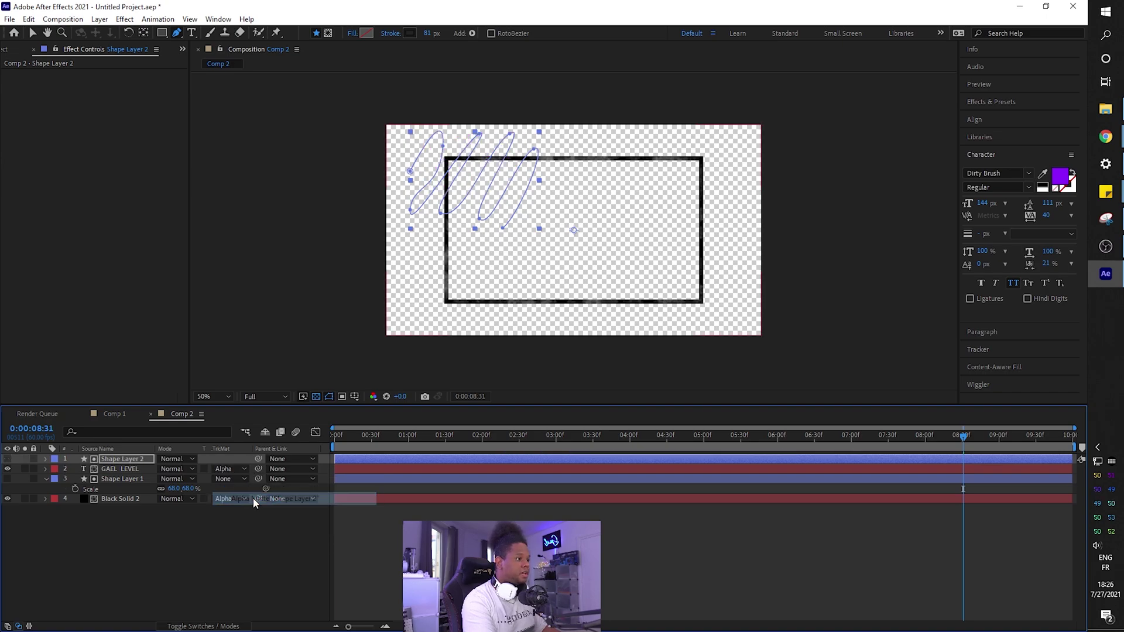
Step: Preview the matted reveal from the start and deselect the scribble layer
{"action": "left_click_drag", "start_coordinate": [358, 436], "coordinate": [341, 436]}
{"action": "key", "text": "space"}
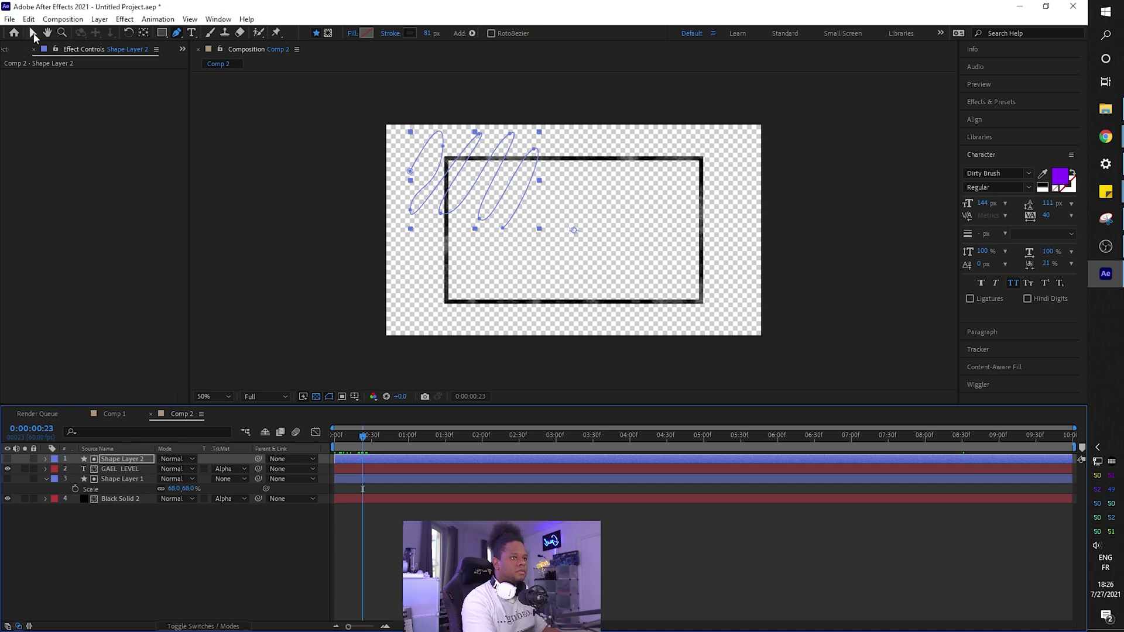
{"action": "left_click", "coordinate": [33, 33]}
{"action": "left_click", "coordinate": [309, 253]}
{"action": "left_click", "coordinate": [361, 442]}
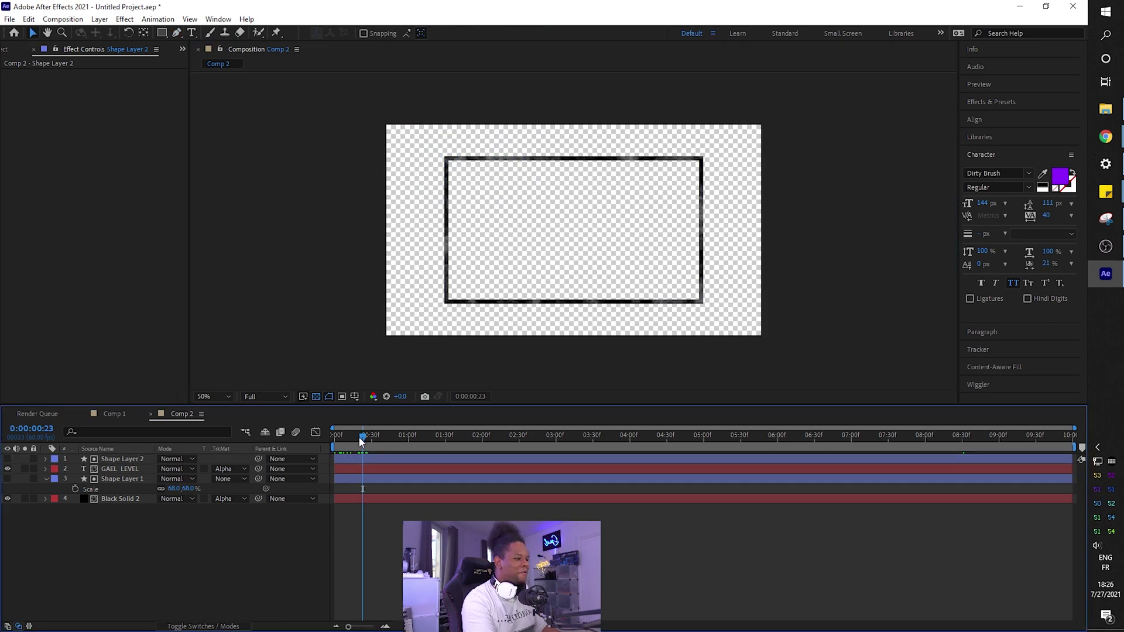
{"action": "left_click_drag", "start_coordinate": [362, 442], "coordinate": [384, 442]}
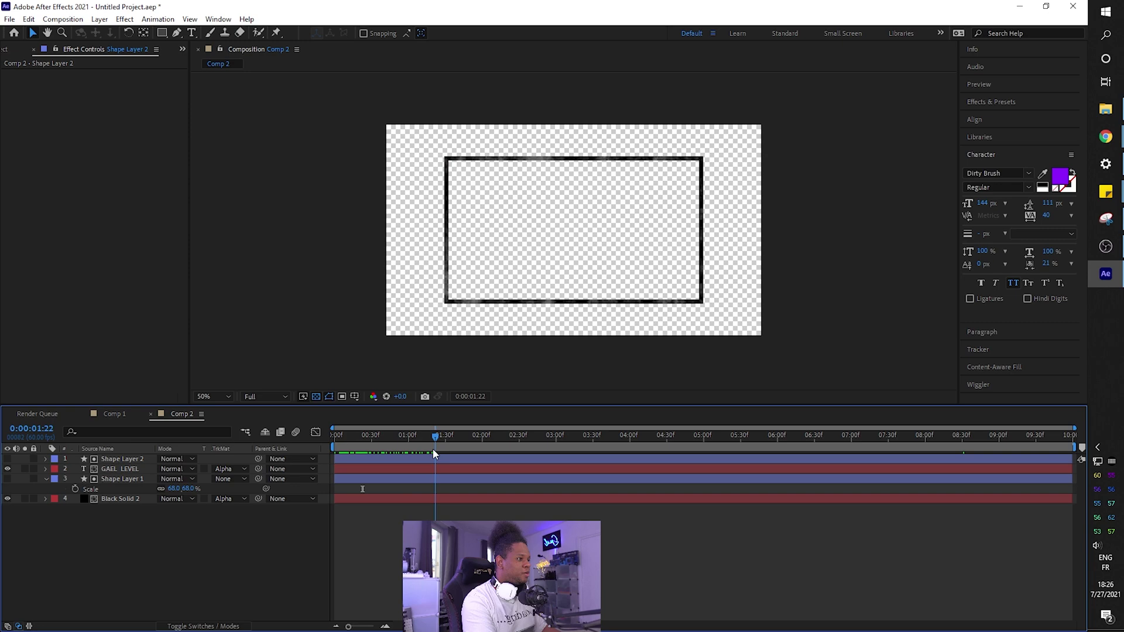
Step: Scrub and preview the reveal, then show Rotation for both GAEL LEVEL and Shape Layer 2
{"action": "left_click_drag", "start_coordinate": [504, 464], "coordinate": [444, 464]}
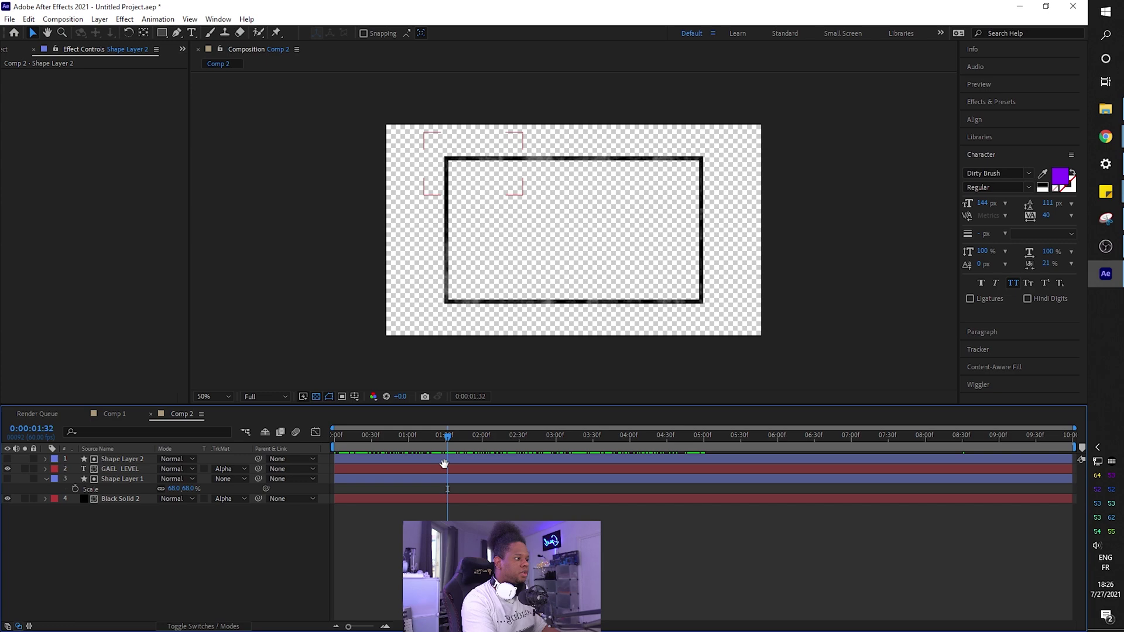
{"action": "key", "text": "space"}
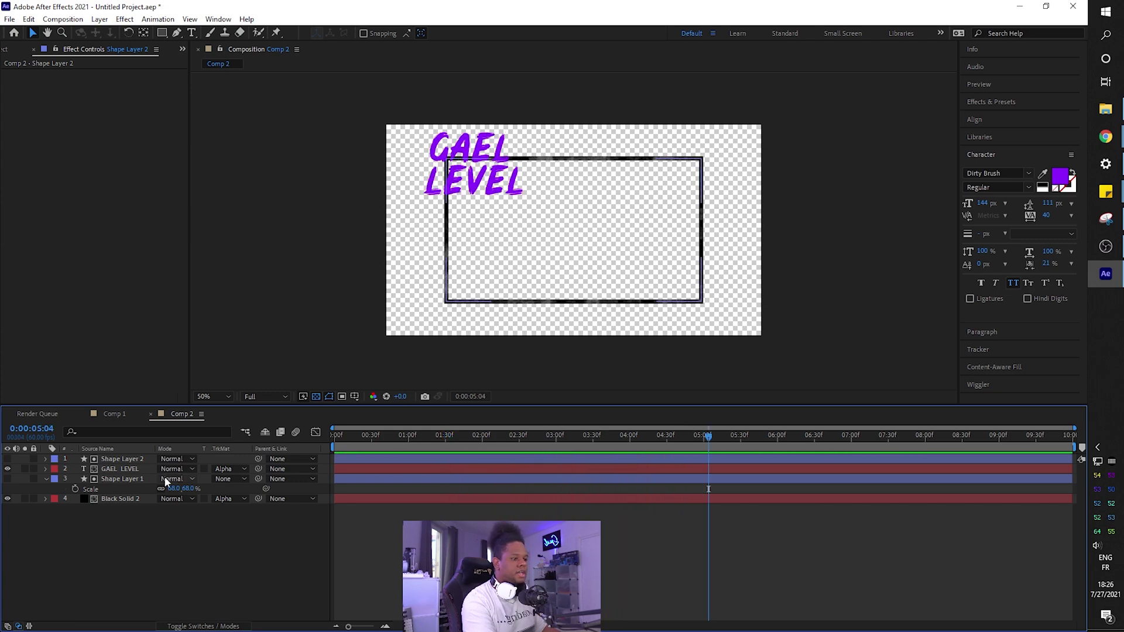
{"action": "left_click", "coordinate": [123, 469]}
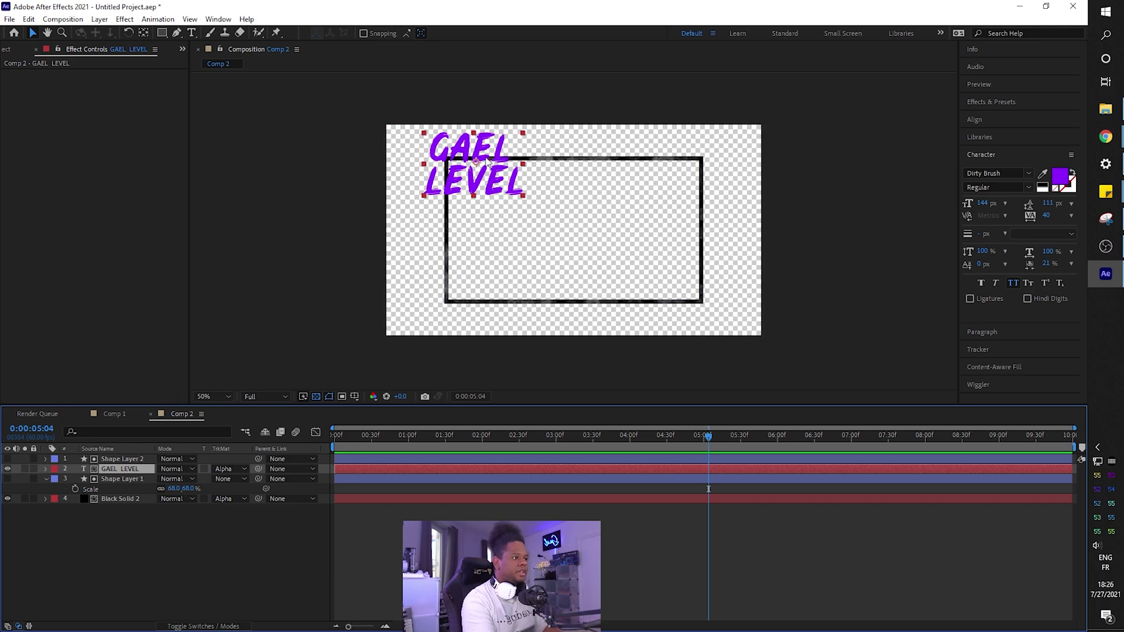
{"action": "left_click", "coordinate": [130, 460], "text": "ctrl"}
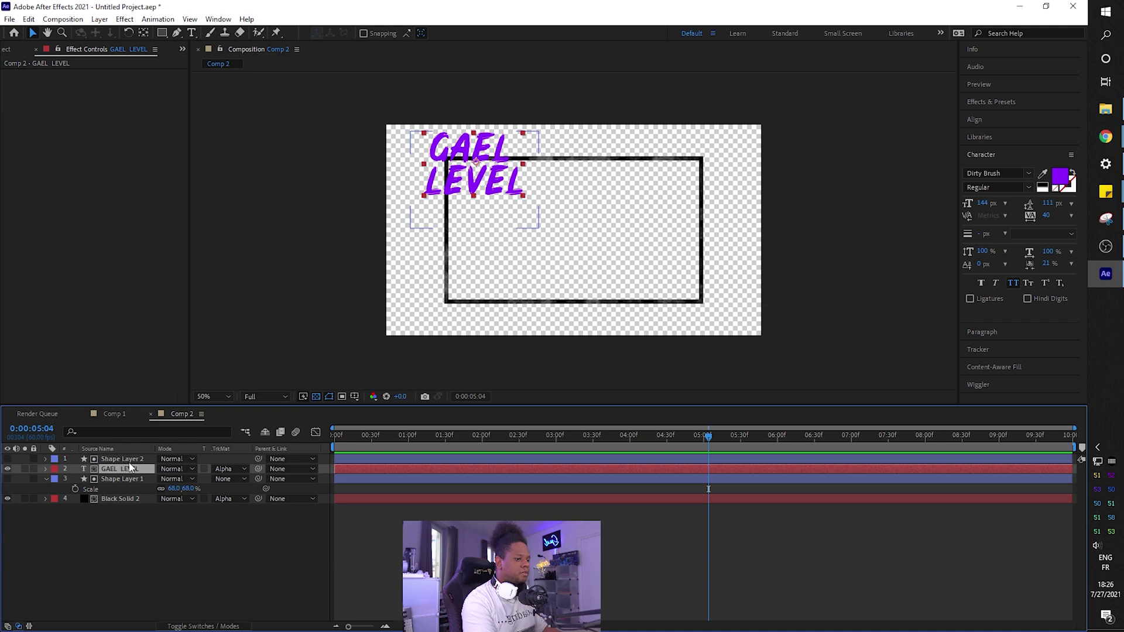
{"action": "key", "text": "r"}
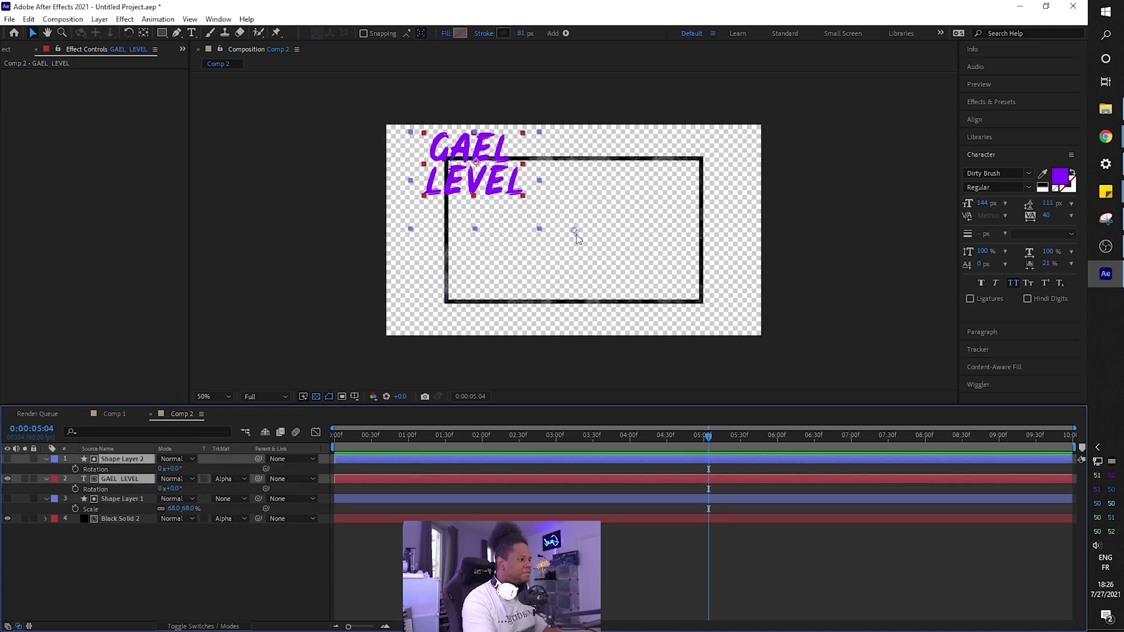
Step: Create a Null 1 object layer and pick-whip the scribble Shape Layer 2 onto it as its parent
{"action": "left_click", "coordinate": [111, 560]}
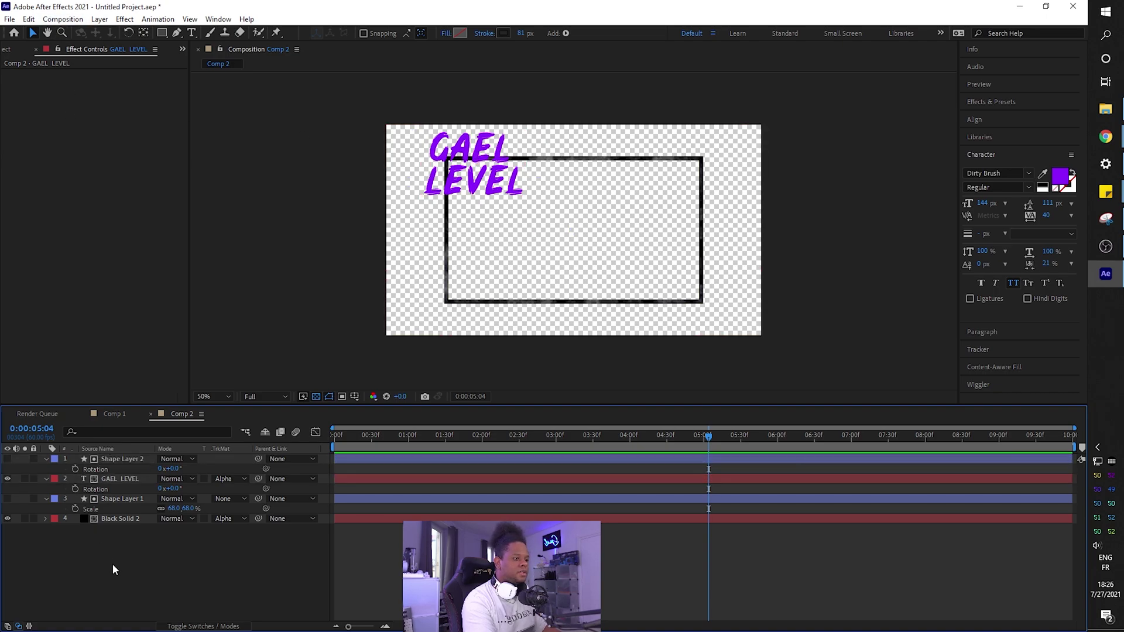
{"action": "left_click", "coordinate": [101, 19]}
{"action": "mouse_move", "coordinate": [175, 33]}
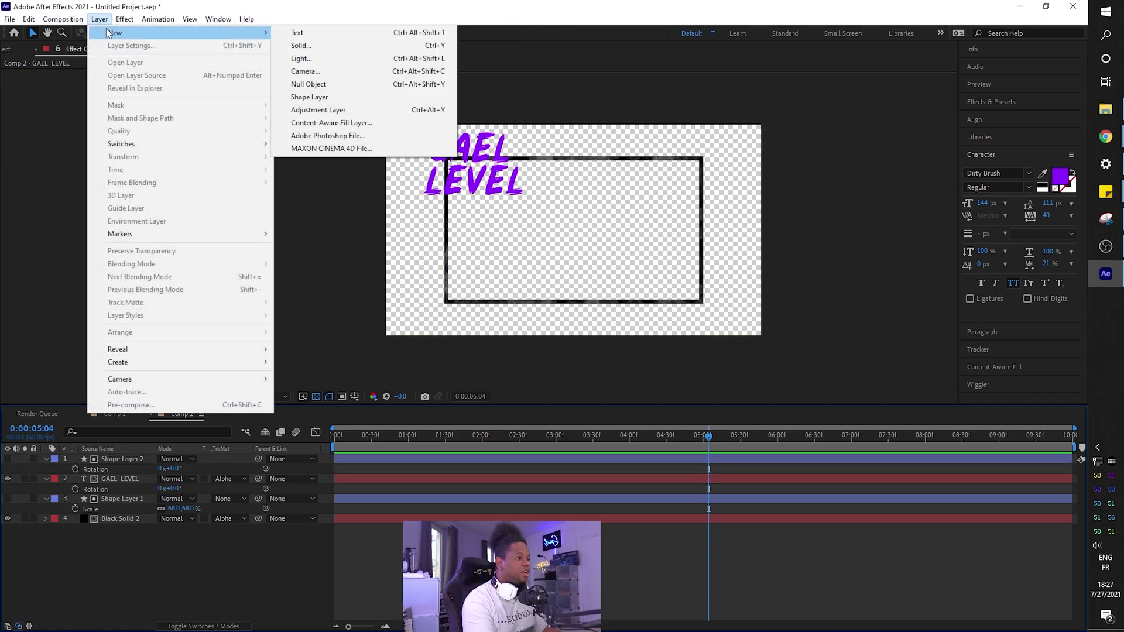
{"action": "left_click", "coordinate": [339, 82]}
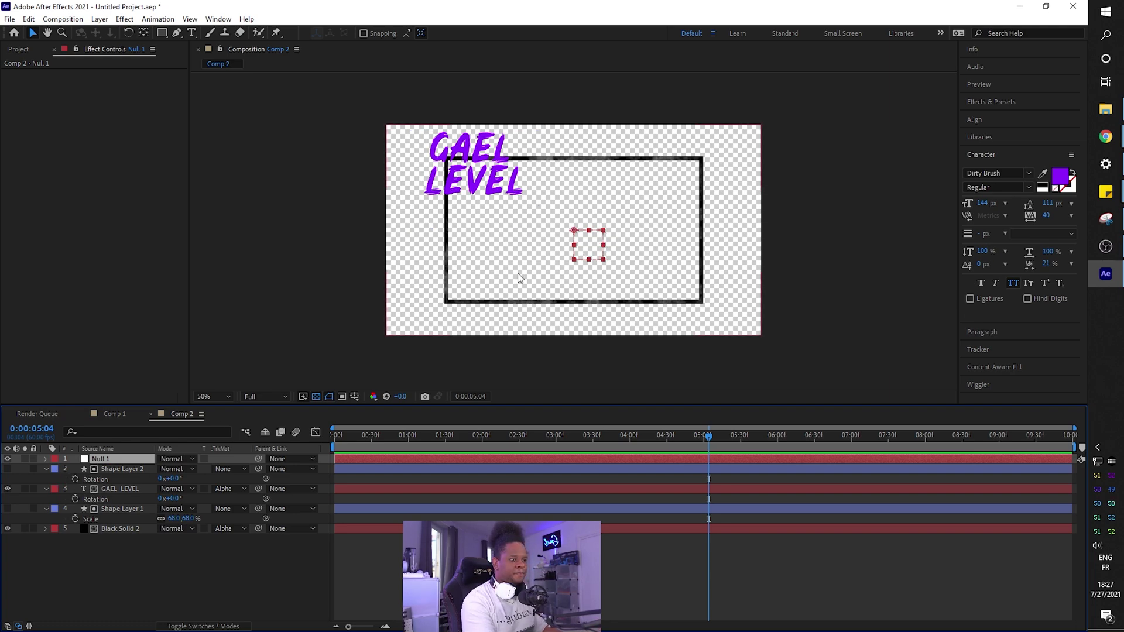
{"action": "left_click_drag", "start_coordinate": [258, 469], "coordinate": [102, 460]}
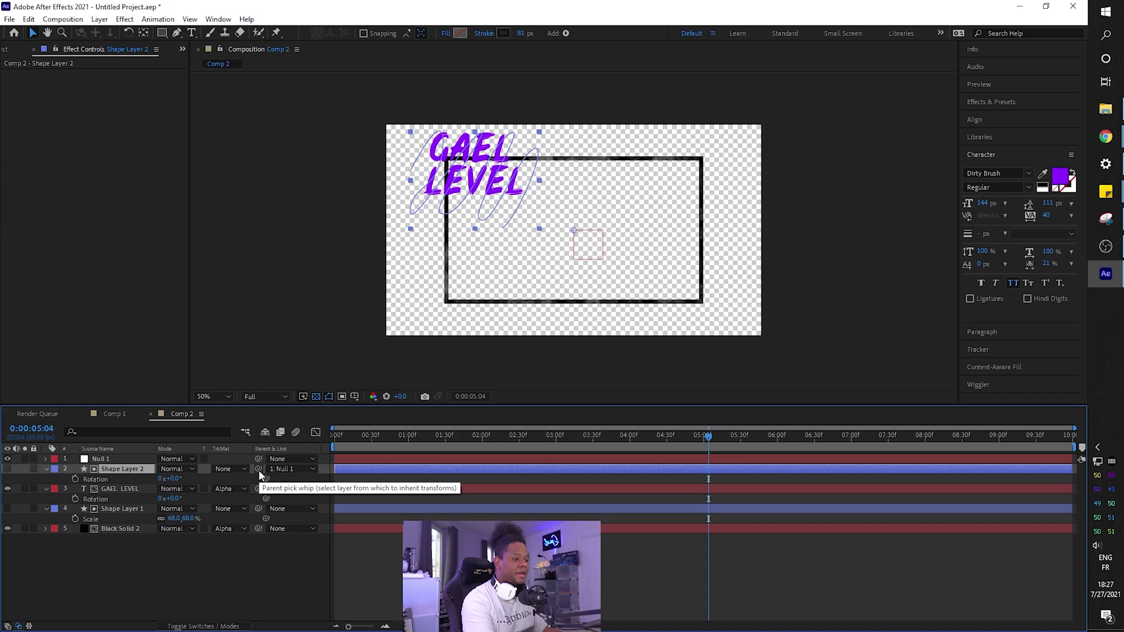
Step: Parent both Shape Layer 2 and the GAEL LEVEL text layer to Null 1
{"action": "left_click_drag", "start_coordinate": [260, 471], "coordinate": [98, 464]}
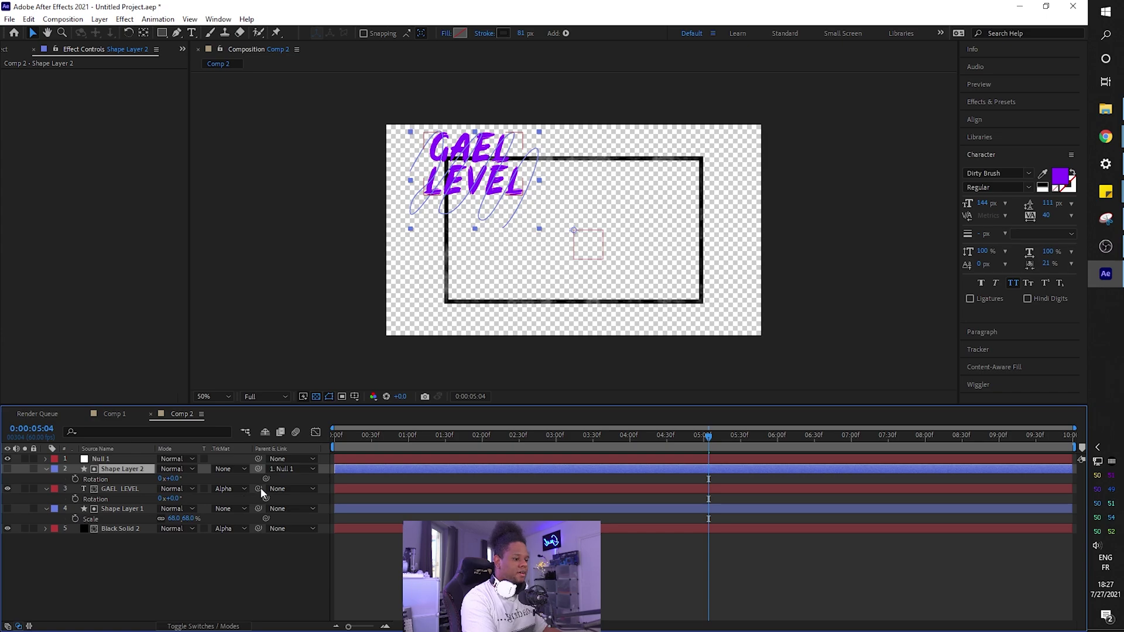
{"action": "left_click_drag", "start_coordinate": [258, 488], "coordinate": [107, 462]}
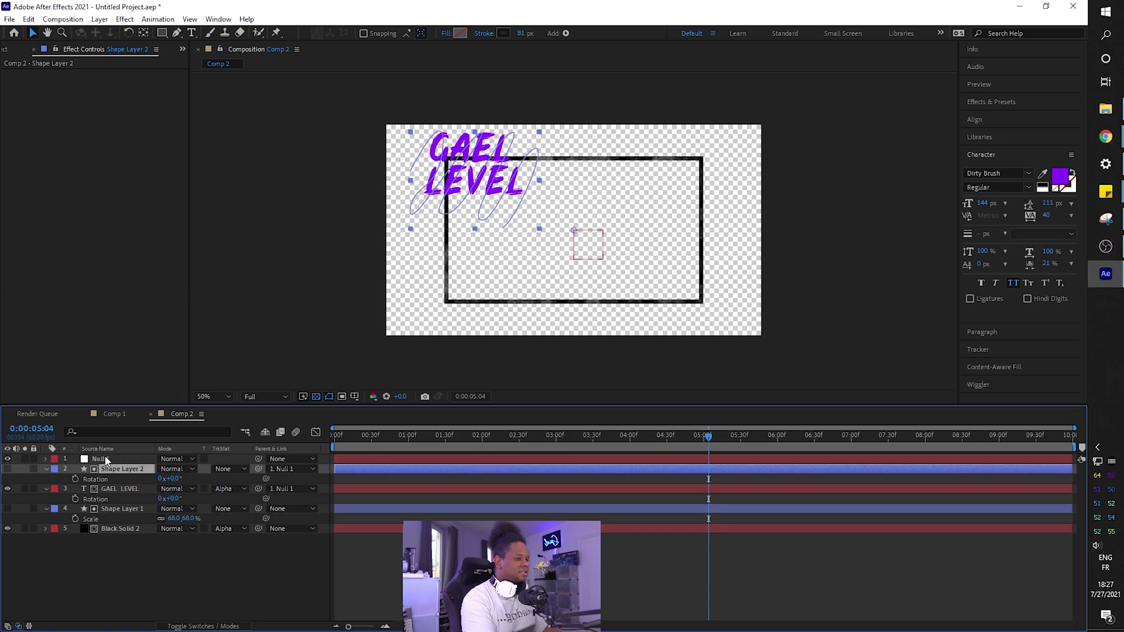
{"action": "left_click", "coordinate": [109, 460]}
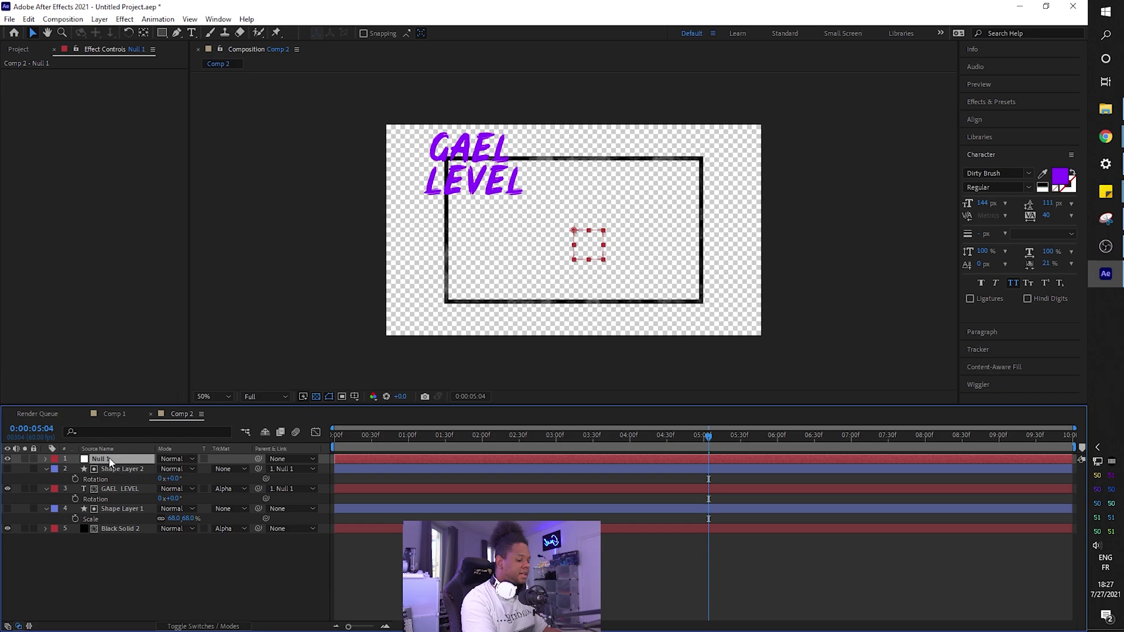
Step: Test-drag Null 1's Position to confirm its children follow, then undo the move
{"action": "key", "text": "p"}
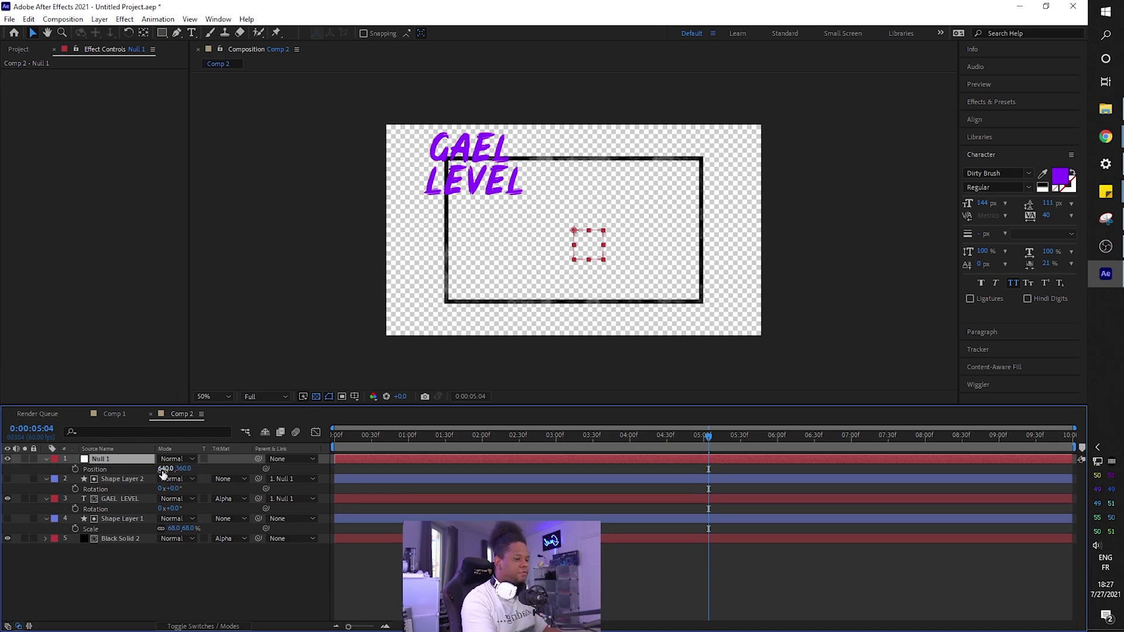
{"action": "left_click_drag", "start_coordinate": [162, 470], "coordinate": [501, 498]}
{"action": "key", "text": "ctrl+z"}
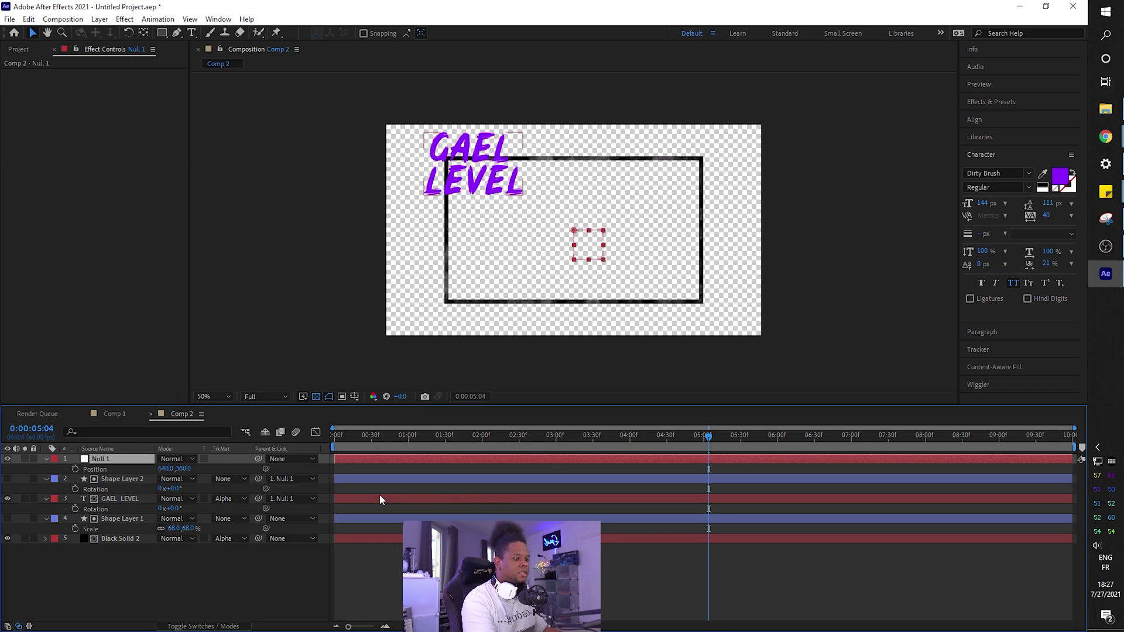
{"action": "key", "text": "r"}
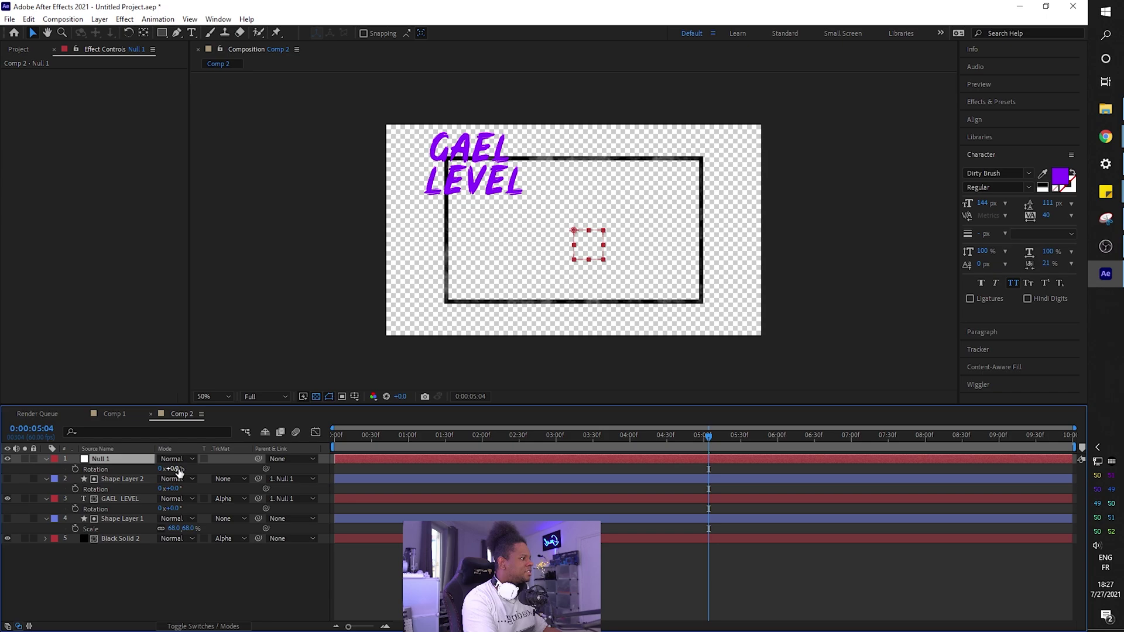
Step: Rotate Null 1 to 15° and hide the black Shape Layer 2
{"action": "left_click_drag", "start_coordinate": [178, 469], "coordinate": [189, 469]}
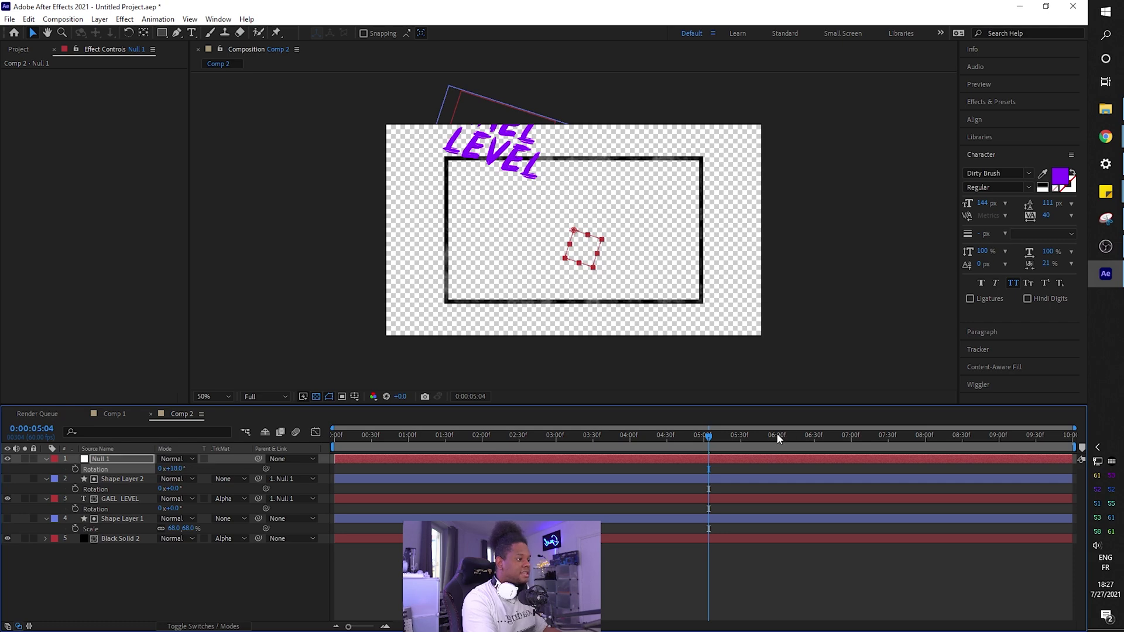
{"action": "left_click", "coordinate": [8, 478]}
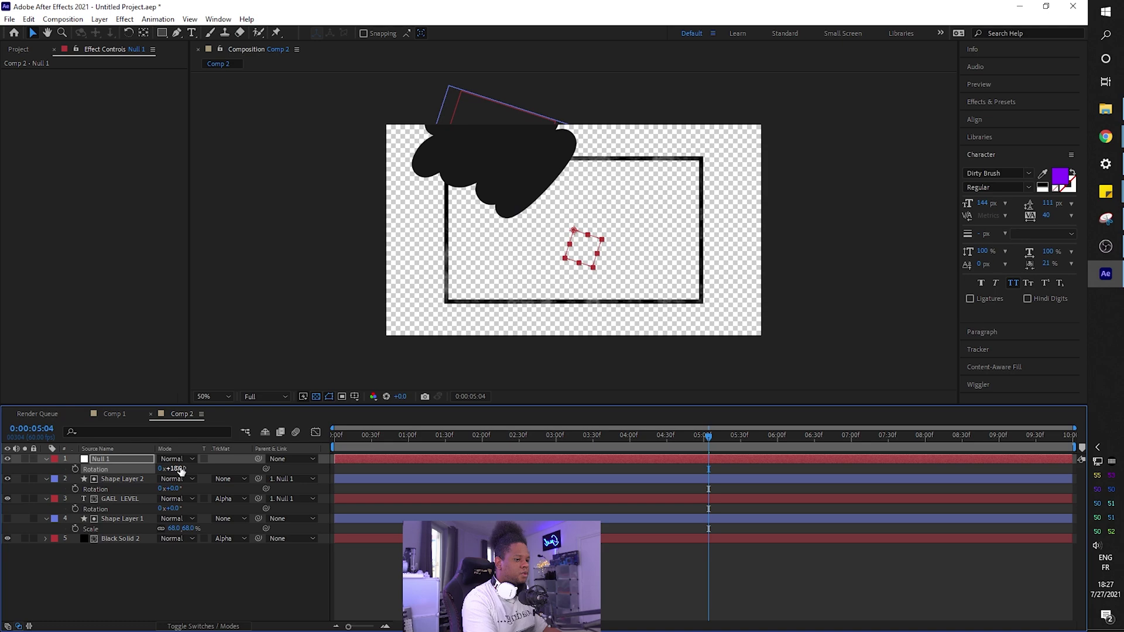
{"action": "left_click_drag", "start_coordinate": [181, 471], "coordinate": [180, 471]}
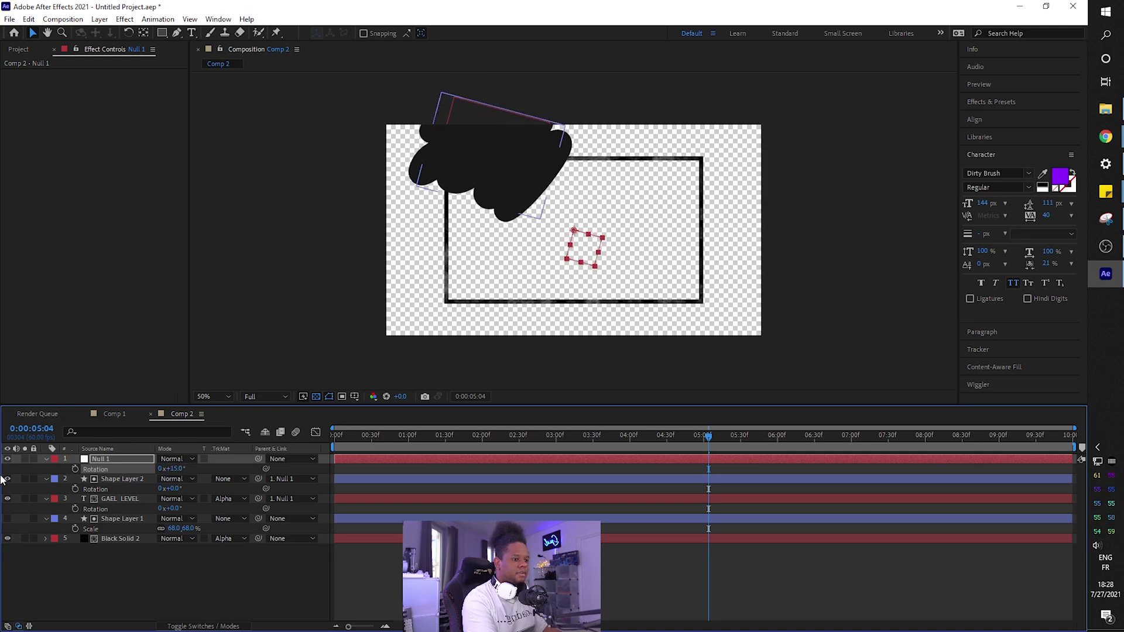
{"action": "left_click", "coordinate": [7, 479]}
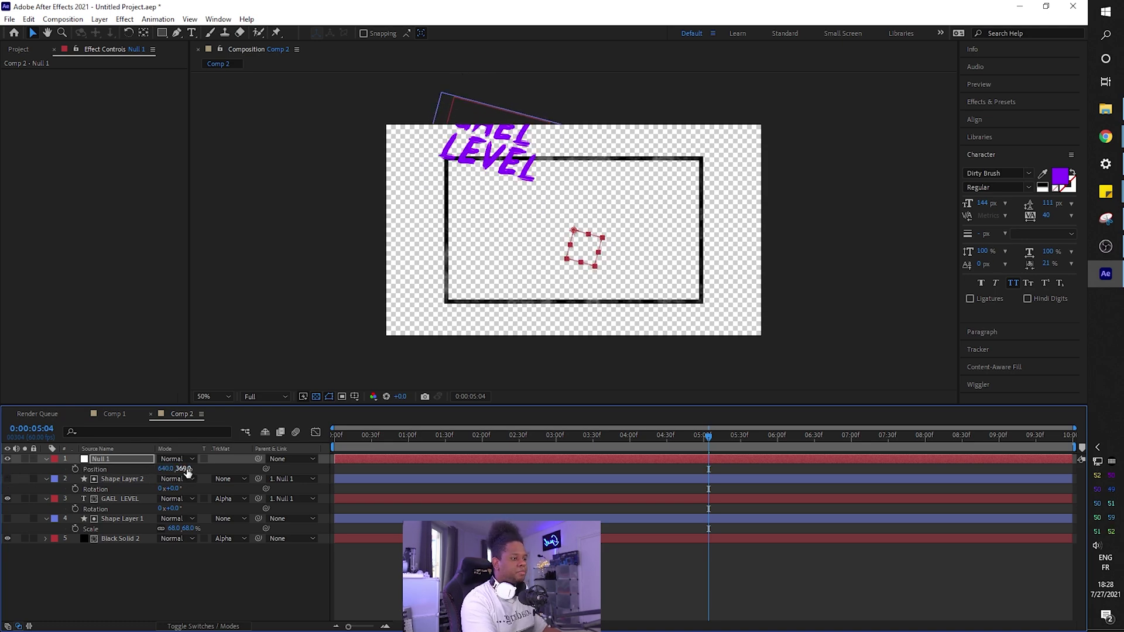
Step: Lower Null 1 to Y 456, then preview the reveal and stop at 4:31
{"action": "left_click_drag", "start_coordinate": [183, 469], "coordinate": [213, 469]}
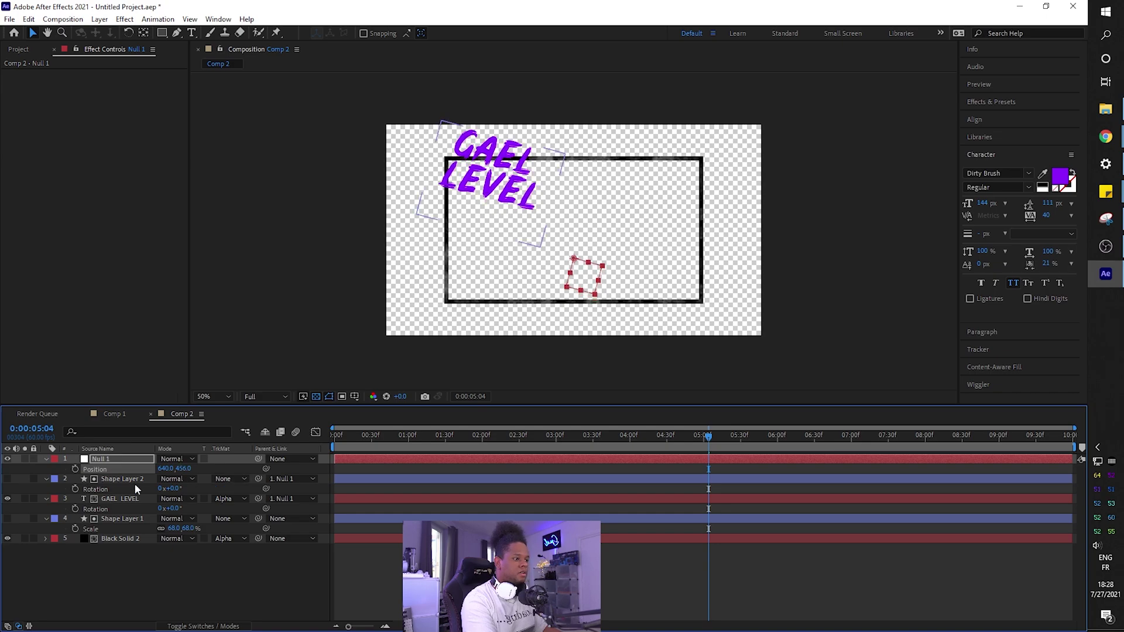
{"action": "key", "text": "Home"}
{"action": "key", "text": "space"}
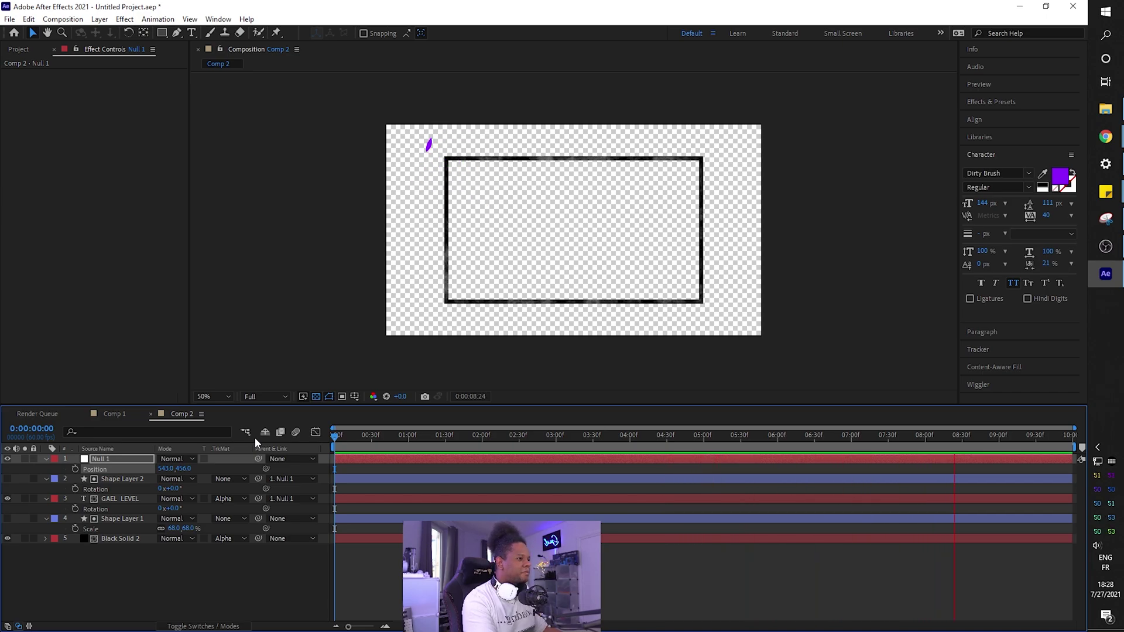
{"action": "left_click_drag", "start_coordinate": [334, 436], "coordinate": [667, 436]}
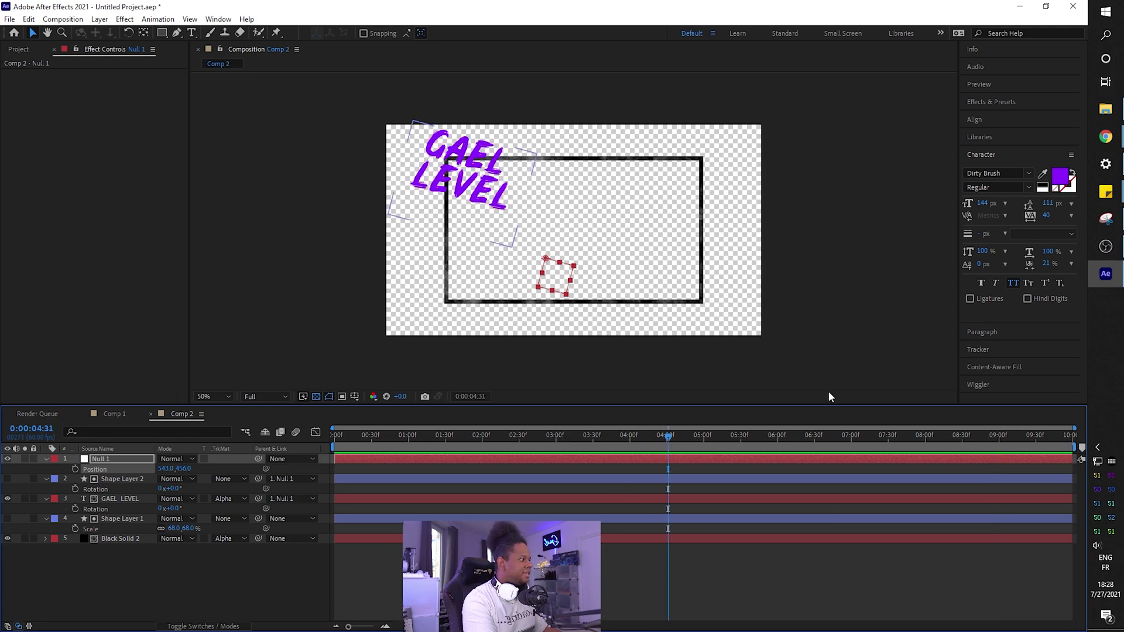
Step: Bring the Twitch window forward, play the video briefly, and pause at 04:10:33
{"action": "mouse_move", "coordinate": [1108, 137]}
{"action": "left_click", "coordinate": [1009, 162]}
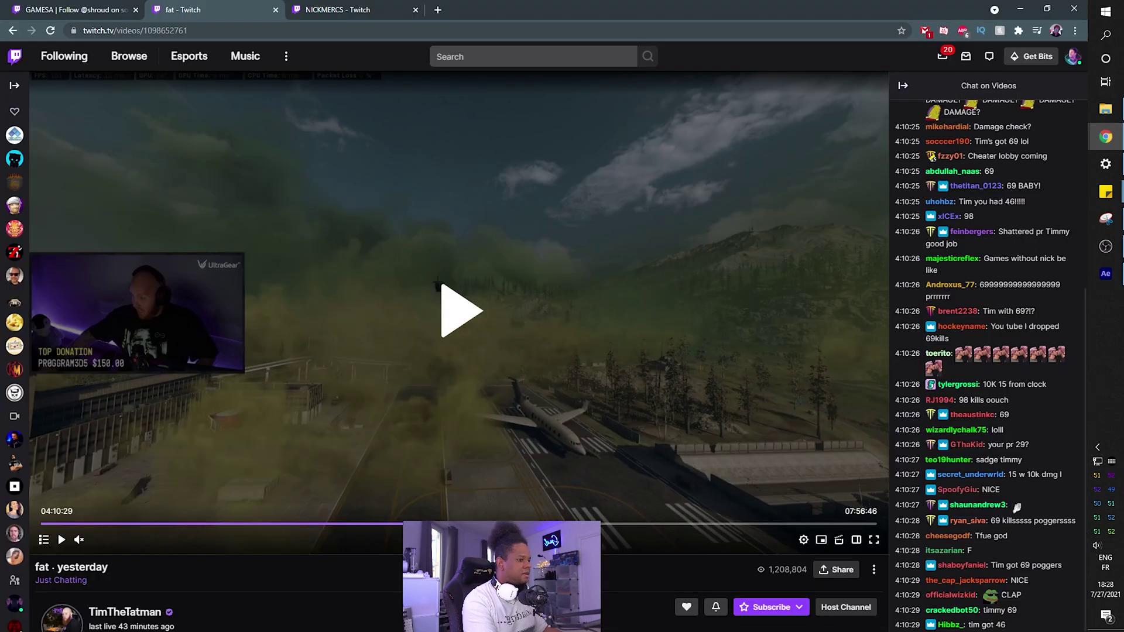
{"action": "left_click", "coordinate": [459, 344]}
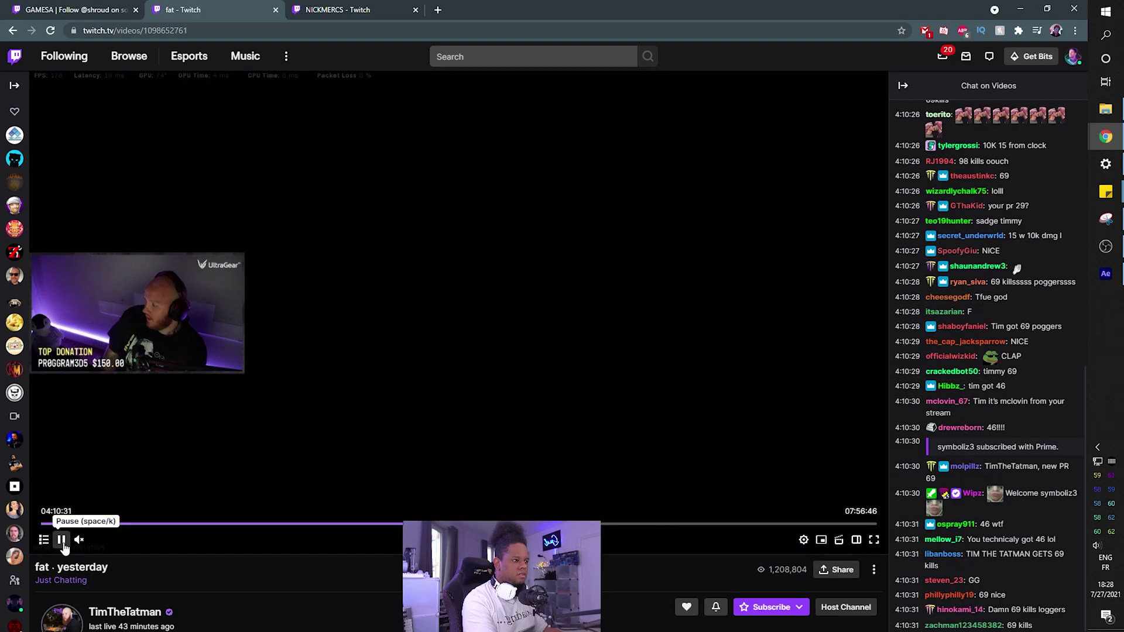
{"action": "left_click", "coordinate": [62, 540]}
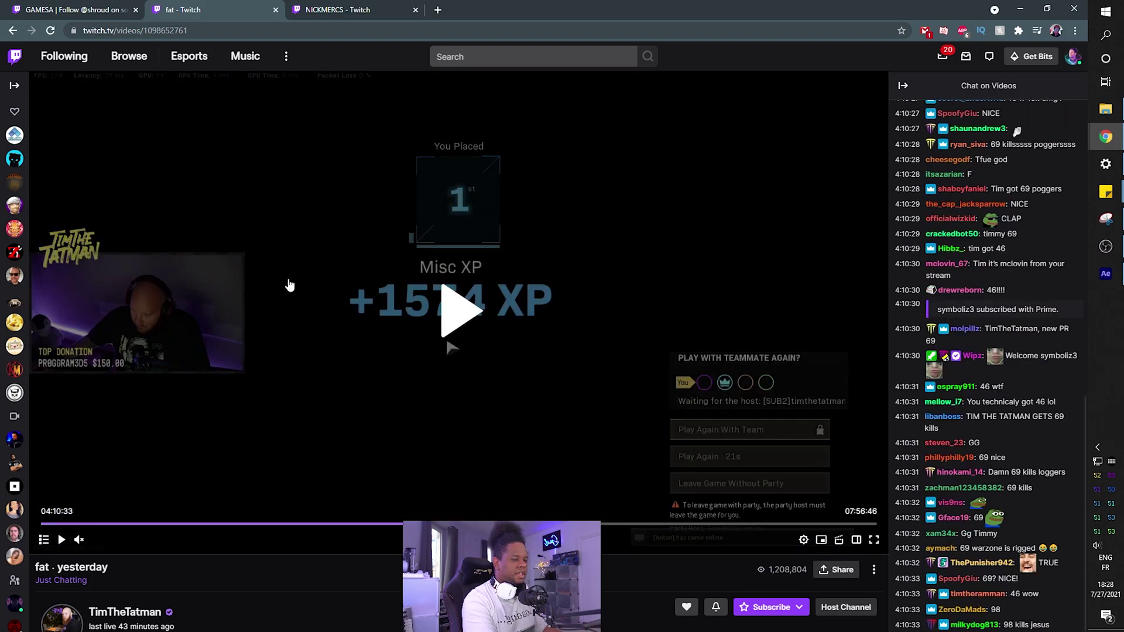
Step: Back in After Effects, nudge Null 1's position and straighten its rotation
{"action": "key", "text": "alt+Tab"}
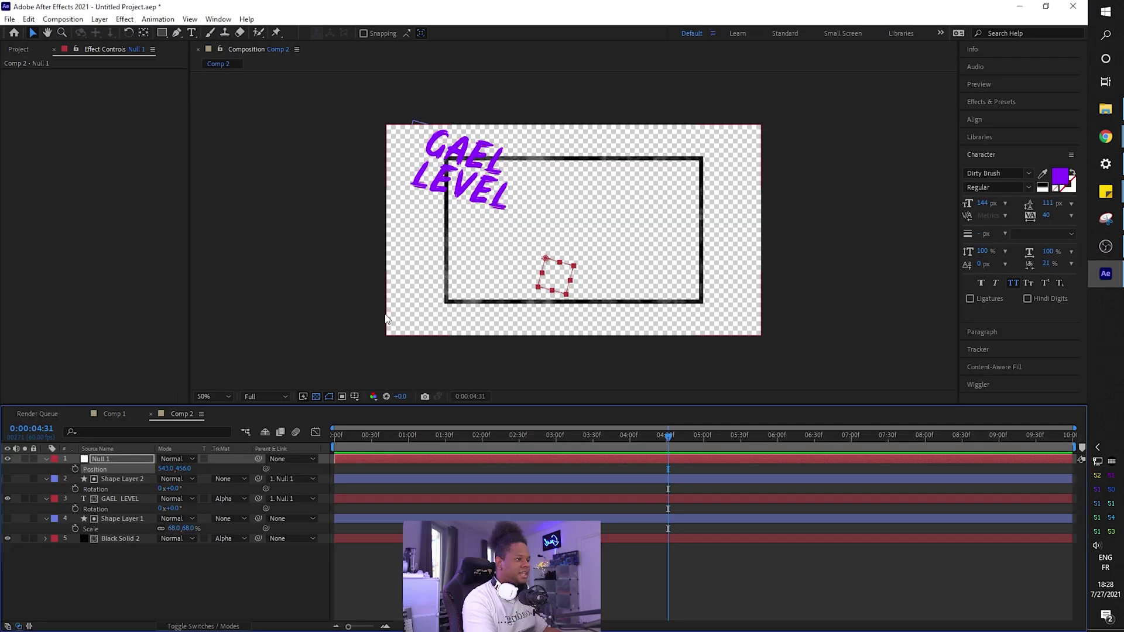
{"action": "left_click_drag", "start_coordinate": [185, 470], "coordinate": [244, 469]}
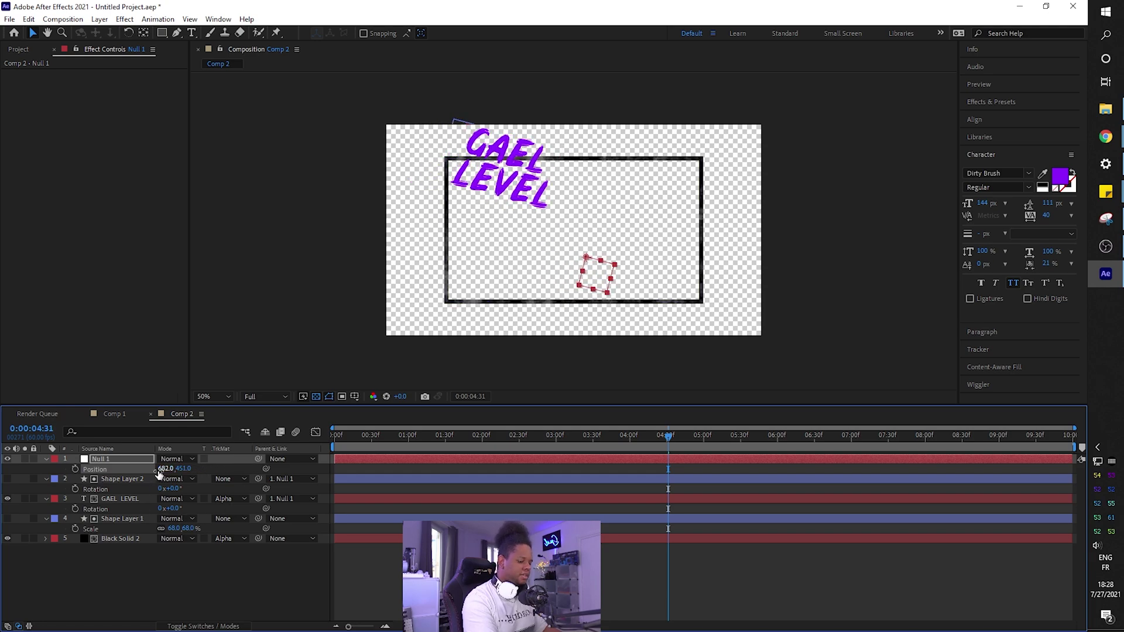
{"action": "mouse_move", "coordinate": [162, 474]}
{"action": "left_mouse_down"}
{"action": "mouse_move", "coordinate": [172, 473]}
{"action": "mouse_move", "coordinate": [138, 478]}
{"action": "mouse_move", "coordinate": [164, 469]}
{"action": "left_mouse_up"}
{"action": "key", "text": "p"}
{"action": "key", "text": "s"}
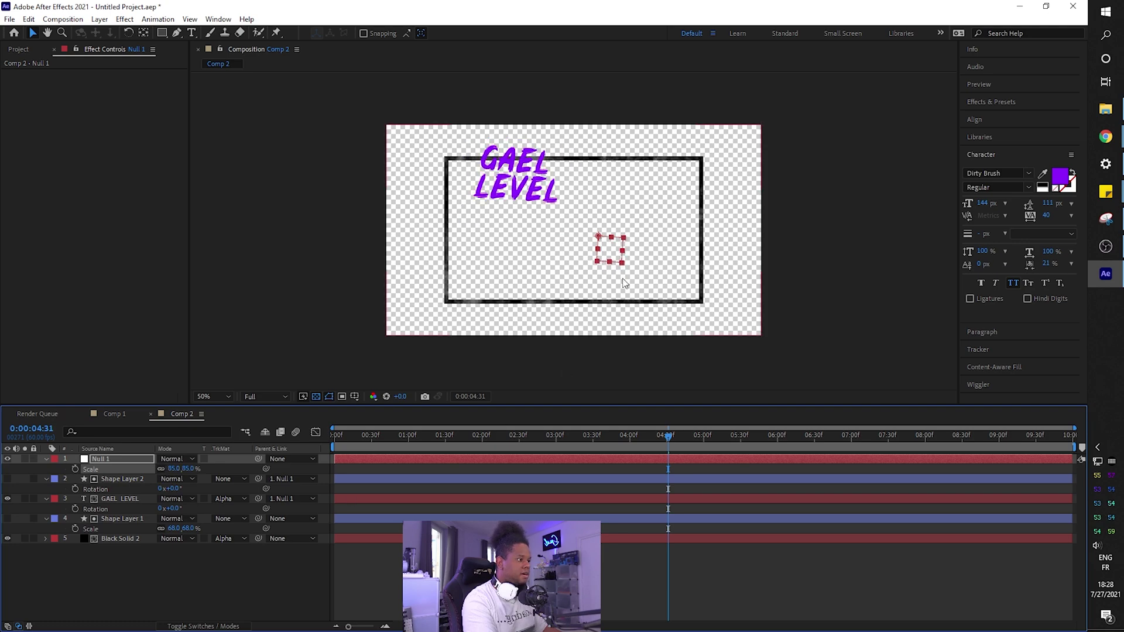
Step: Drag the text group over the frame's top-left corner and set Null 1 Rotation to 0
{"action": "left_click_drag", "start_coordinate": [606, 248], "coordinate": [594, 237]}
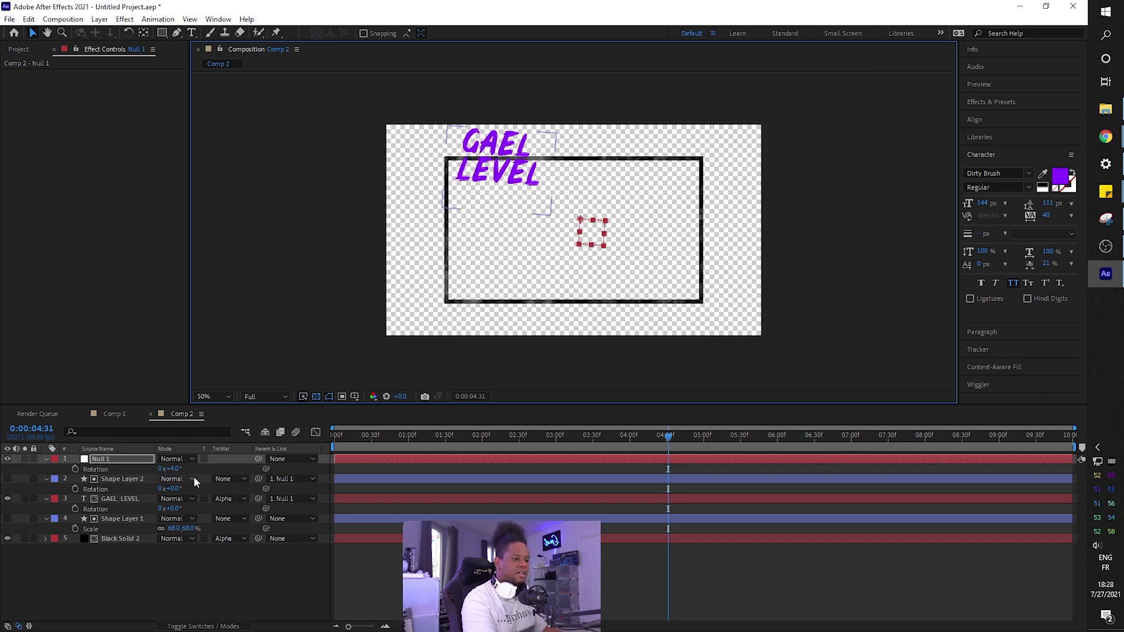
{"action": "left_click_drag", "start_coordinate": [173, 469], "coordinate": [178, 468]}
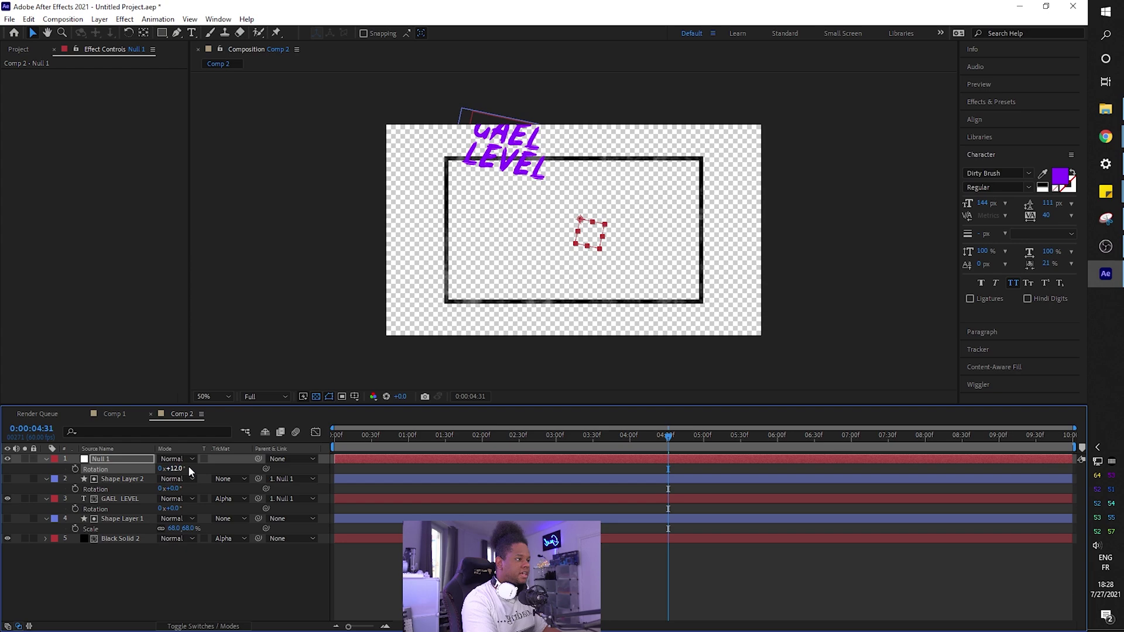
{"action": "left_click_drag", "start_coordinate": [590, 237], "coordinate": [583, 251]}
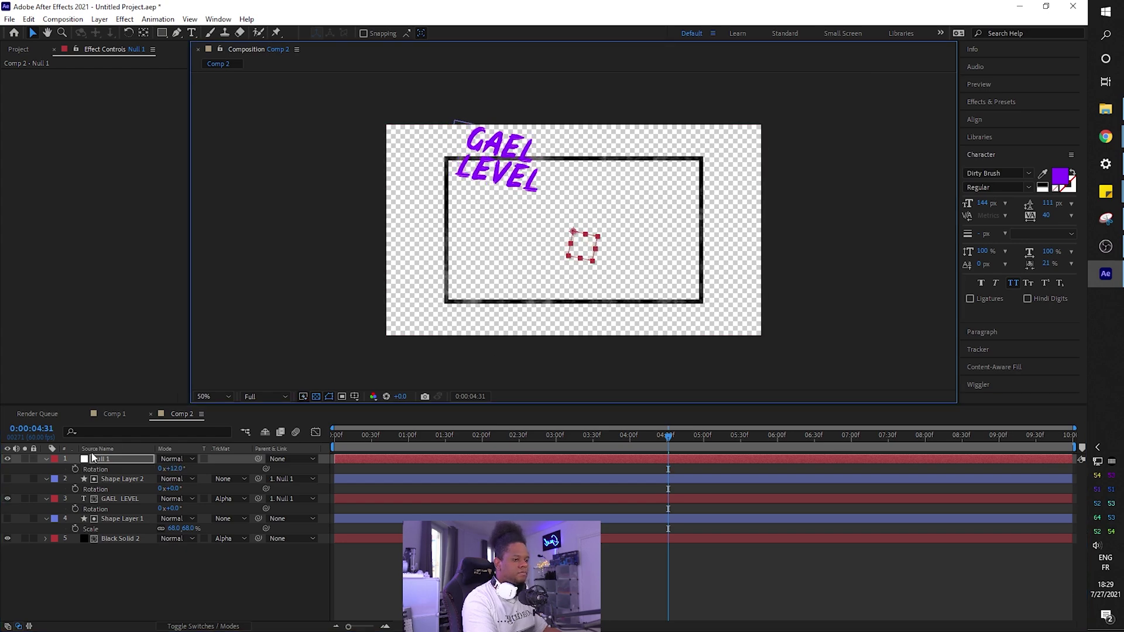
{"action": "left_click", "coordinate": [174, 468]}
{"action": "type", "text": "0"}
{"action": "key", "text": "Return"}
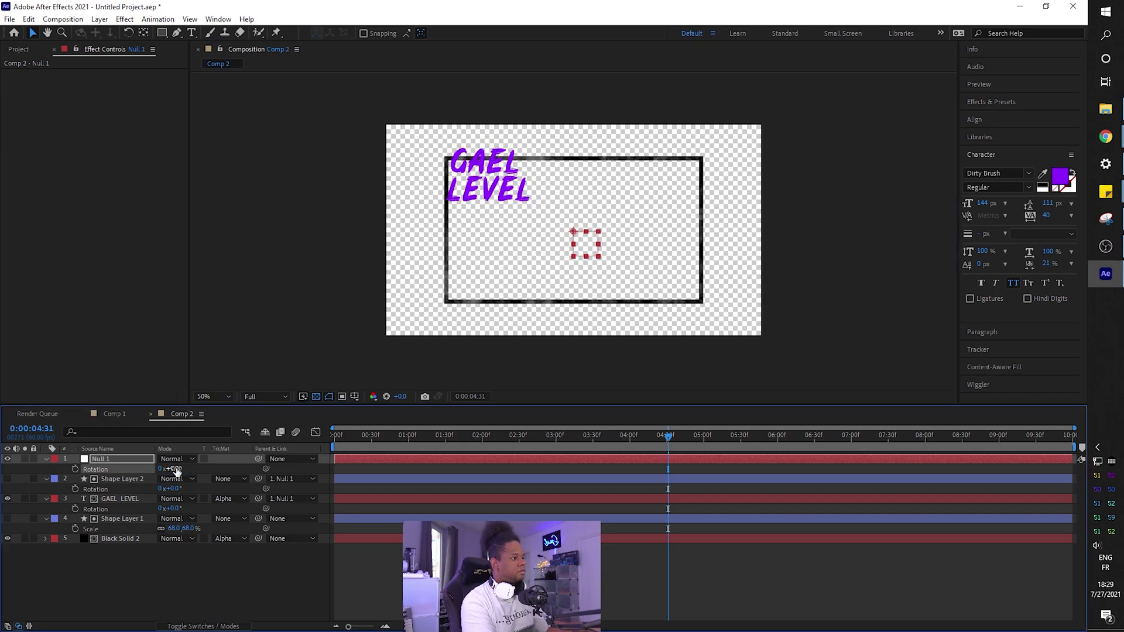
Step: Resume the Twitch video in Chrome toward the match results, then return to After Effects
{"action": "key", "text": "alt+Tab"}
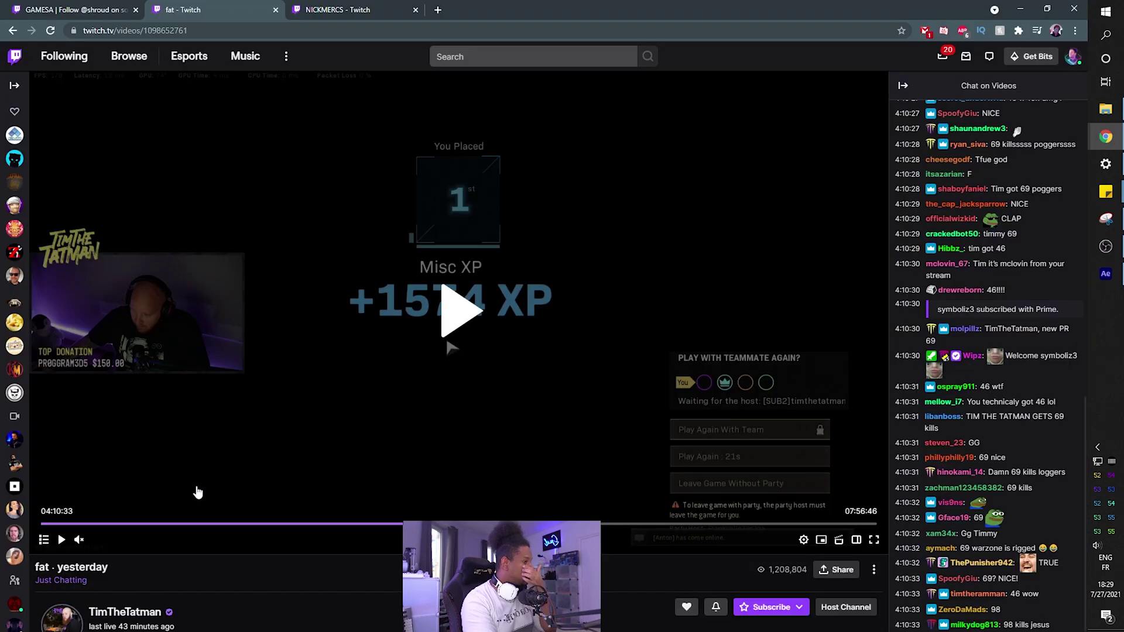
{"action": "left_click", "coordinate": [386, 357]}
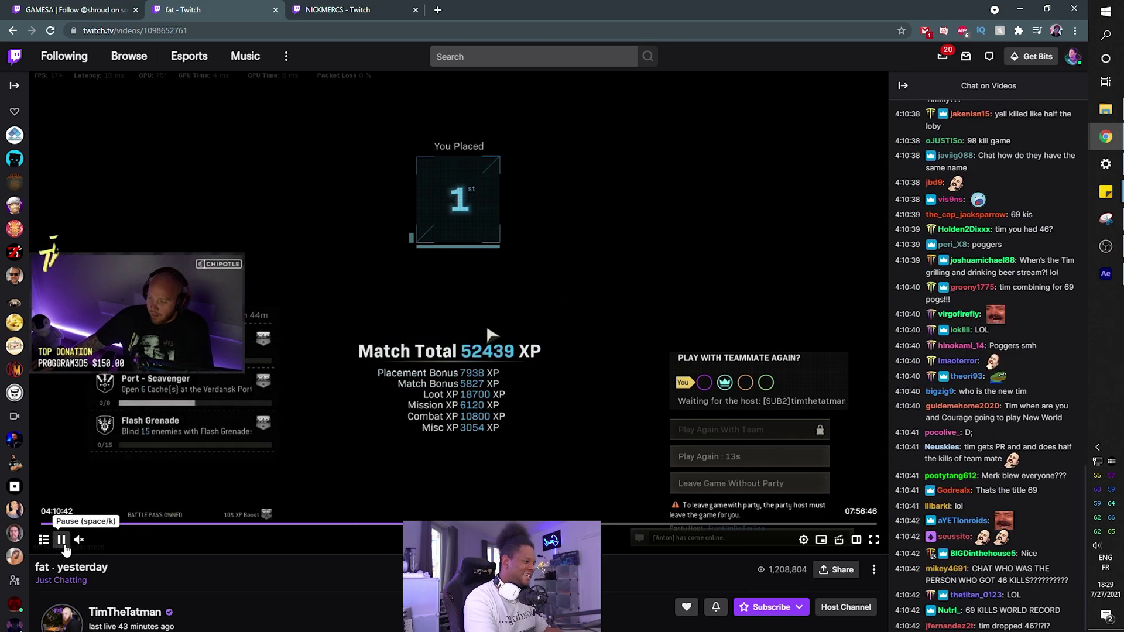
{"action": "key", "text": "alt+Tab"}
Step: Scrub to check the text reveal, then add Comp 2 to the Render Queue
{"action": "left_click_drag", "start_coordinate": [465, 433], "coordinate": [687, 441]}
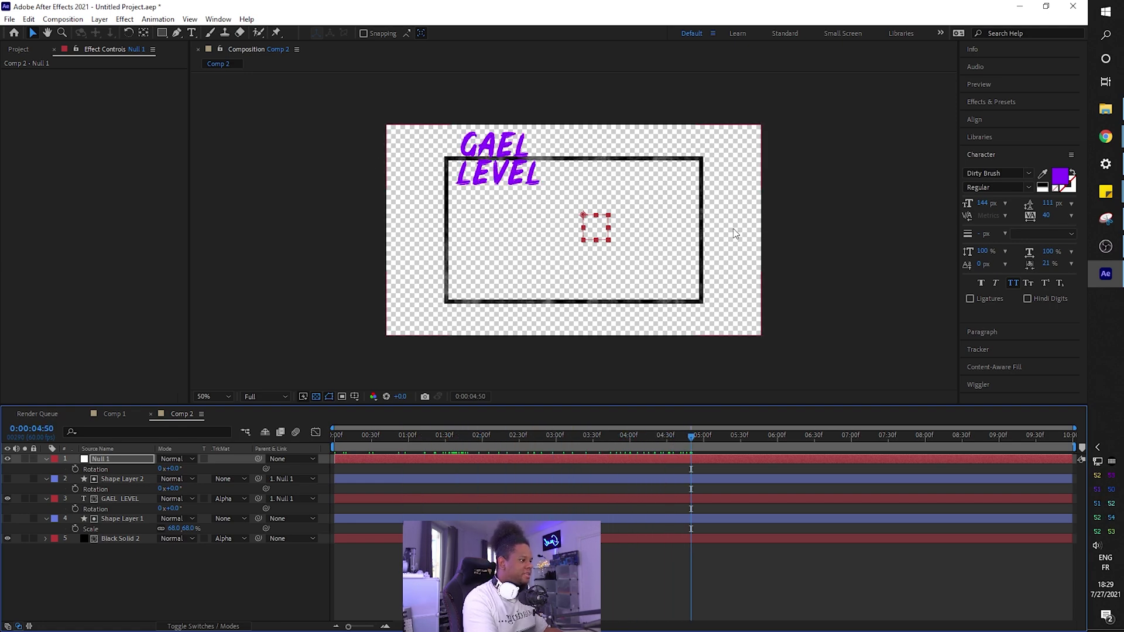
{"action": "left_click", "coordinate": [62, 18]}
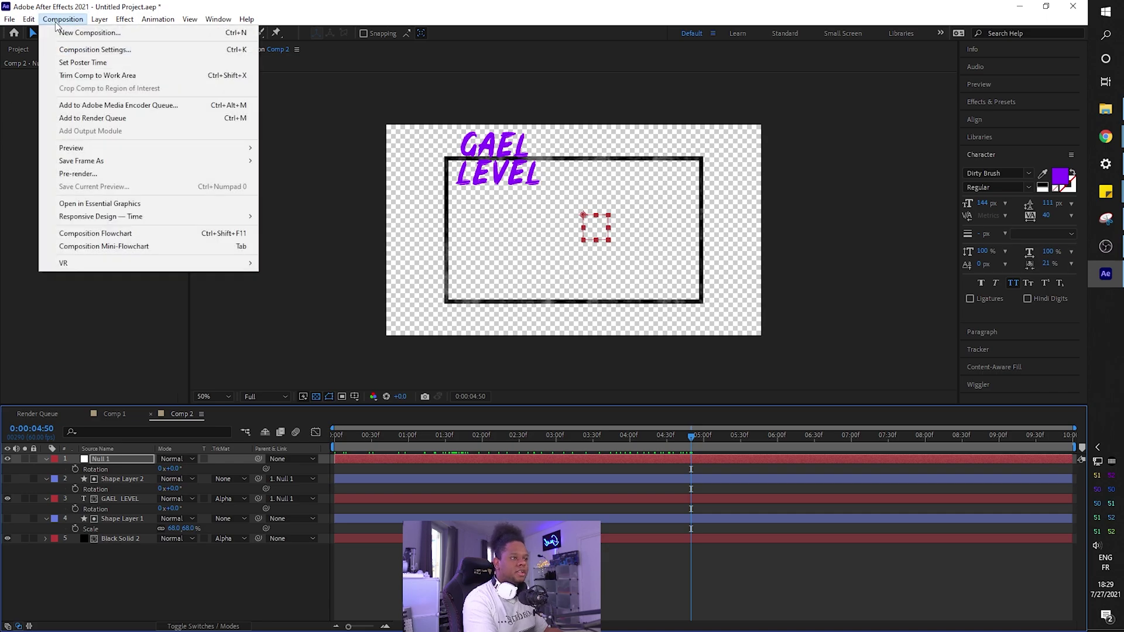
{"action": "left_click", "coordinate": [75, 117]}
Step: Set the output module to QuickTime with RGB + Alpha channels and audio output off
{"action": "left_click", "coordinate": [94, 520]}
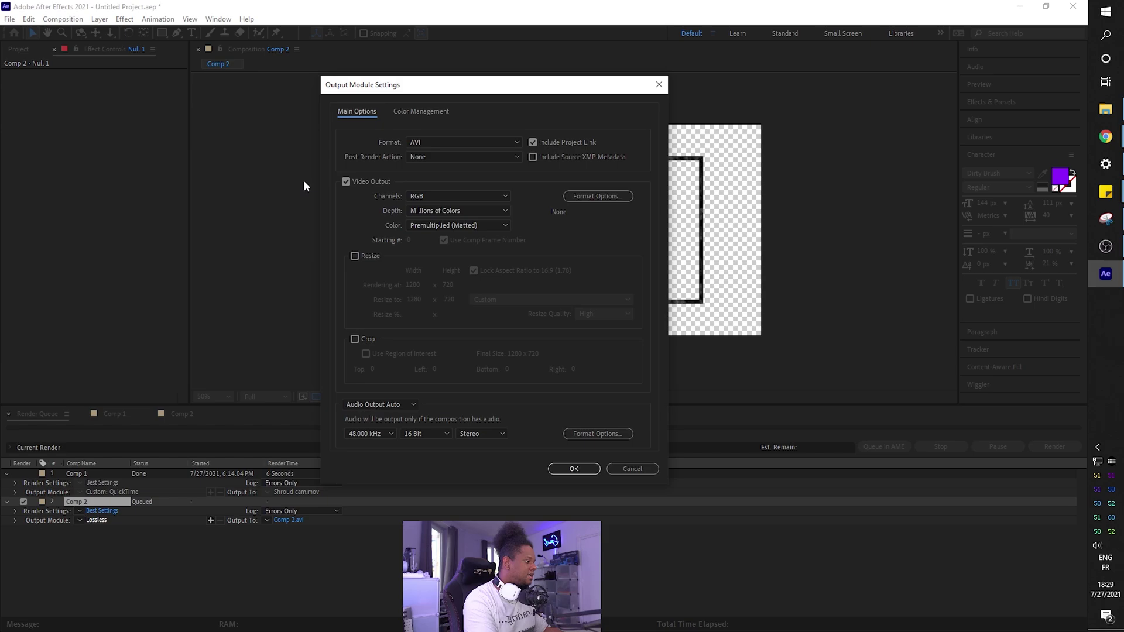
{"action": "left_click", "coordinate": [462, 142]}
{"action": "left_click", "coordinate": [451, 272]}
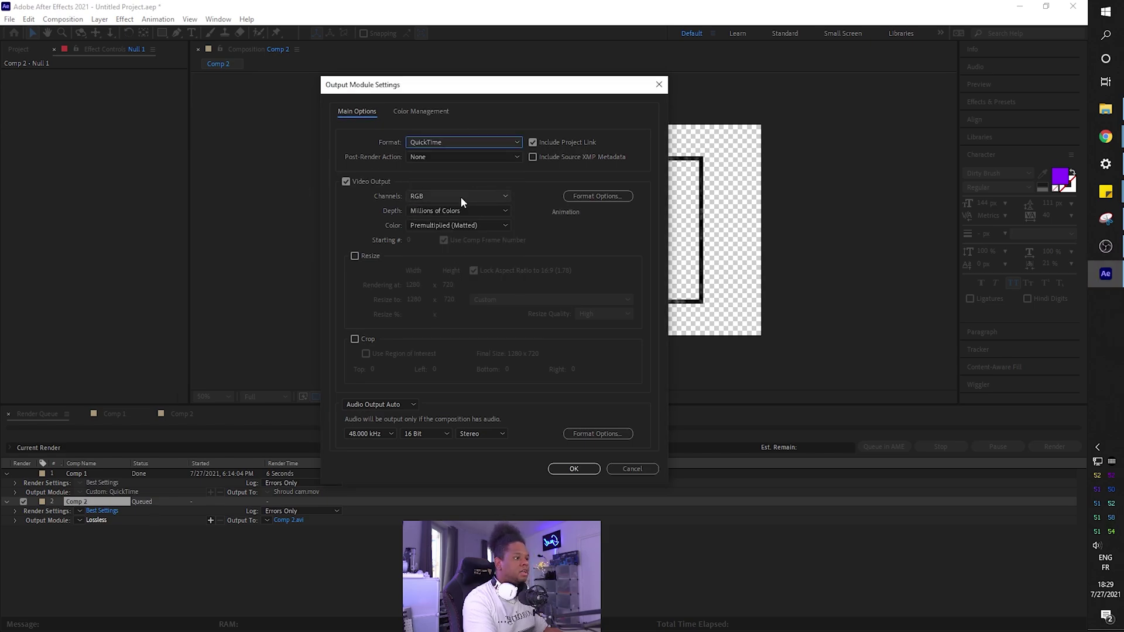
{"action": "left_click", "coordinate": [460, 196]}
{"action": "left_click", "coordinate": [454, 235]}
{"action": "left_click", "coordinate": [379, 403]}
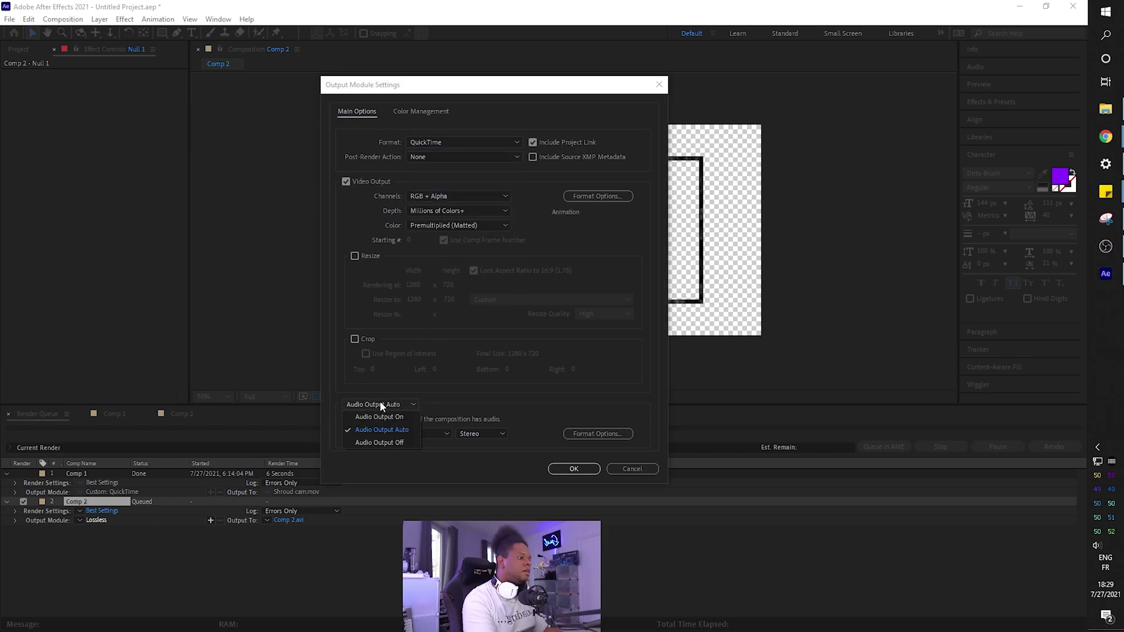
{"action": "left_click", "coordinate": [368, 444]}
{"action": "left_click", "coordinate": [574, 469]}
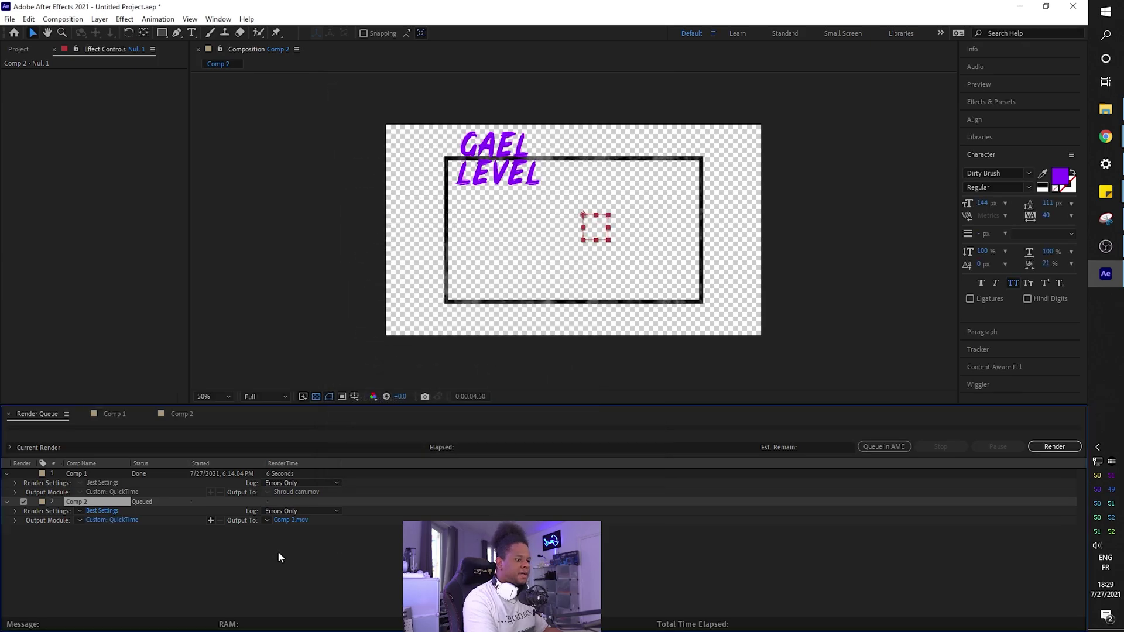
Step: Name the output file 'Tim cam' and start rendering
{"action": "left_click", "coordinate": [284, 519]}
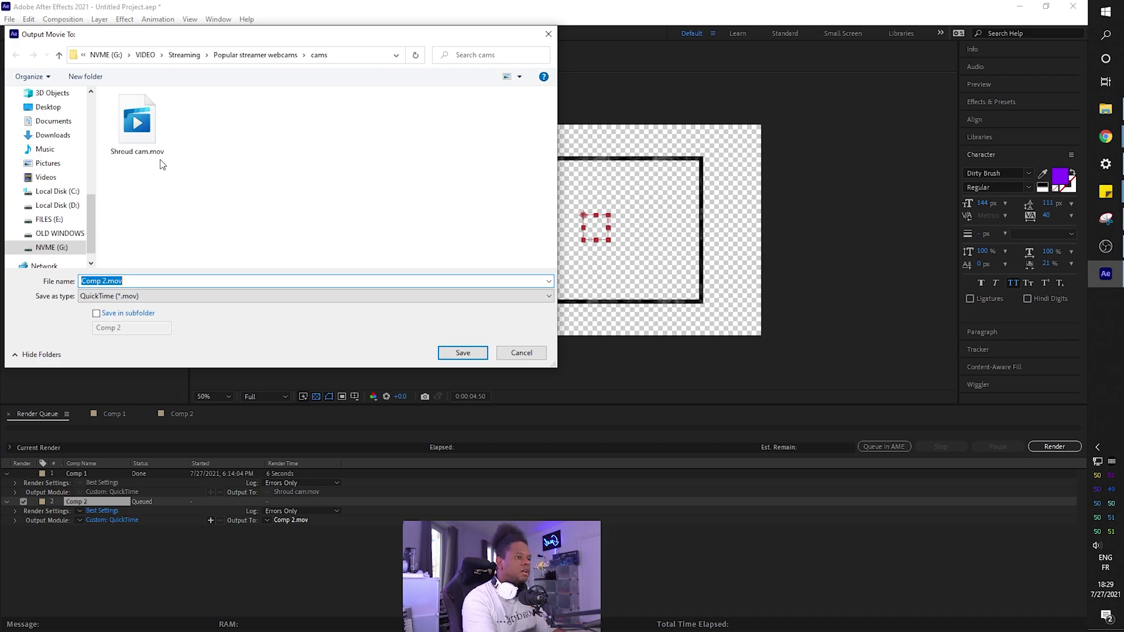
{"action": "type", "text": "Tim cam"}
{"action": "key", "text": "Return"}
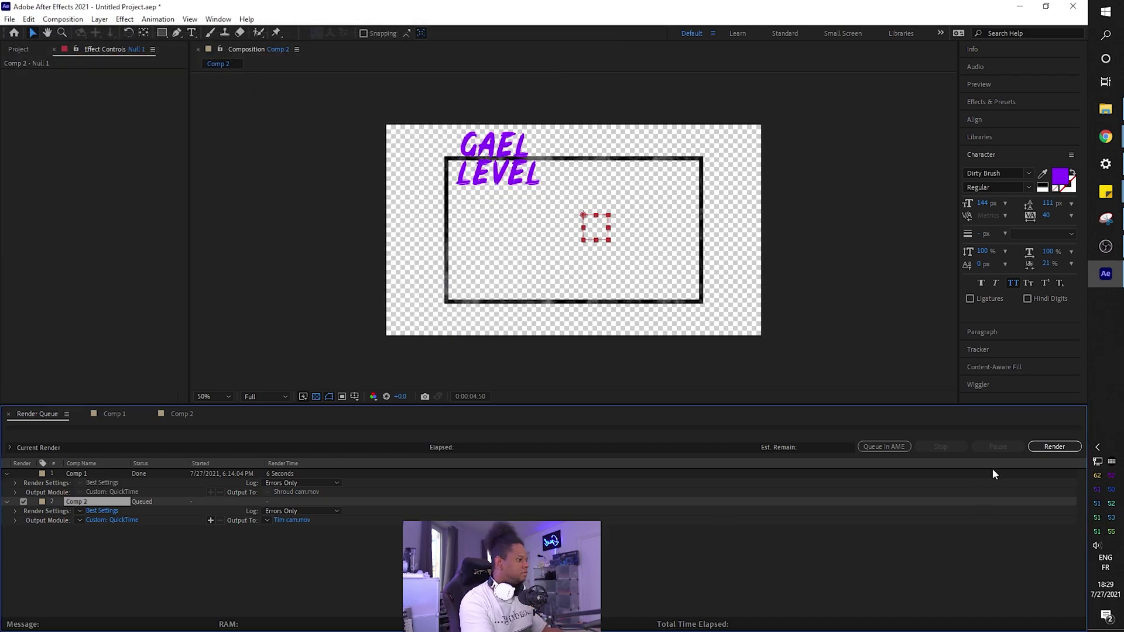
{"action": "left_click", "coordinate": [1041, 448]}
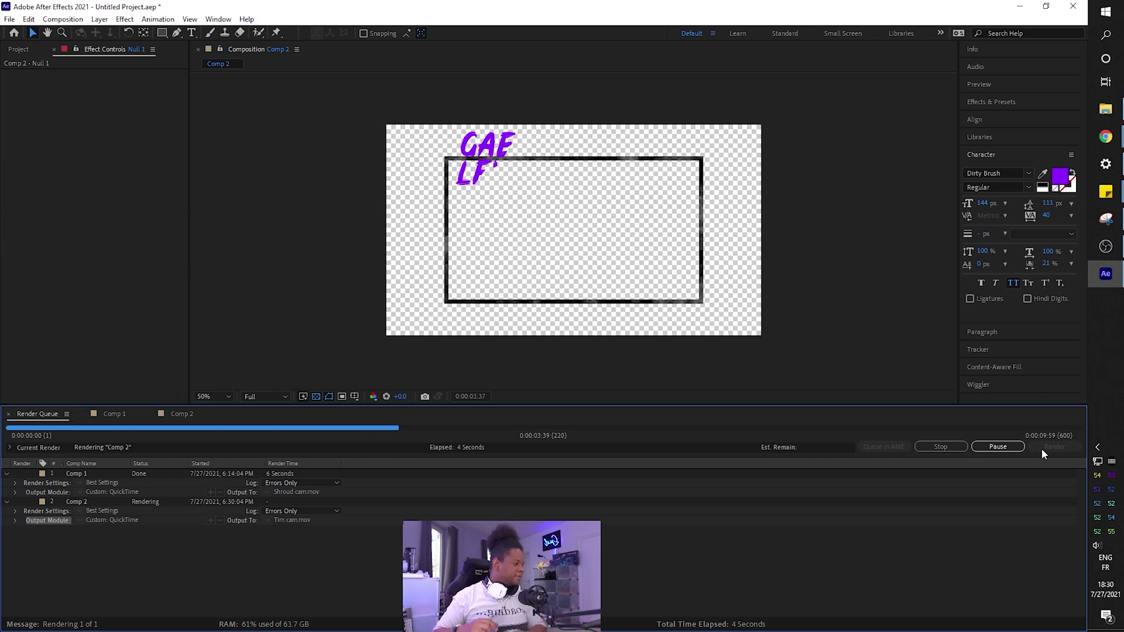